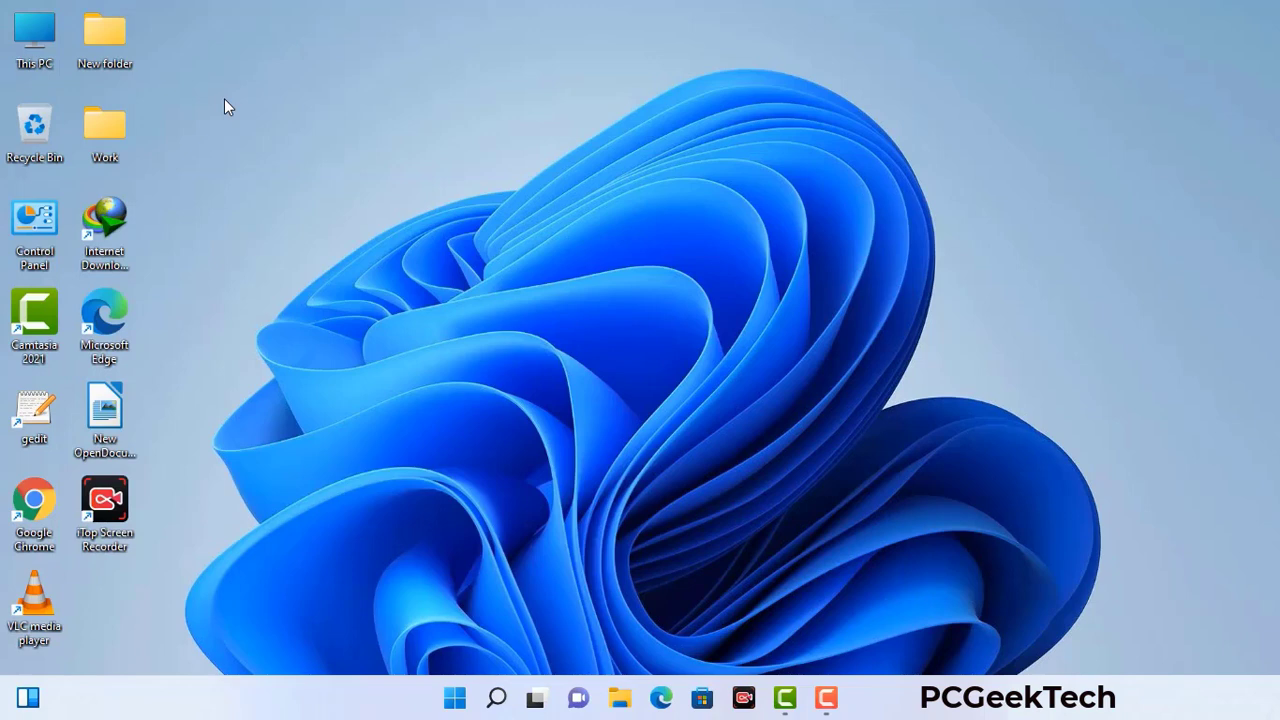
Launch System Configuration with the msconfig command from the Run box
{"action": "key", "text": "super+r"}
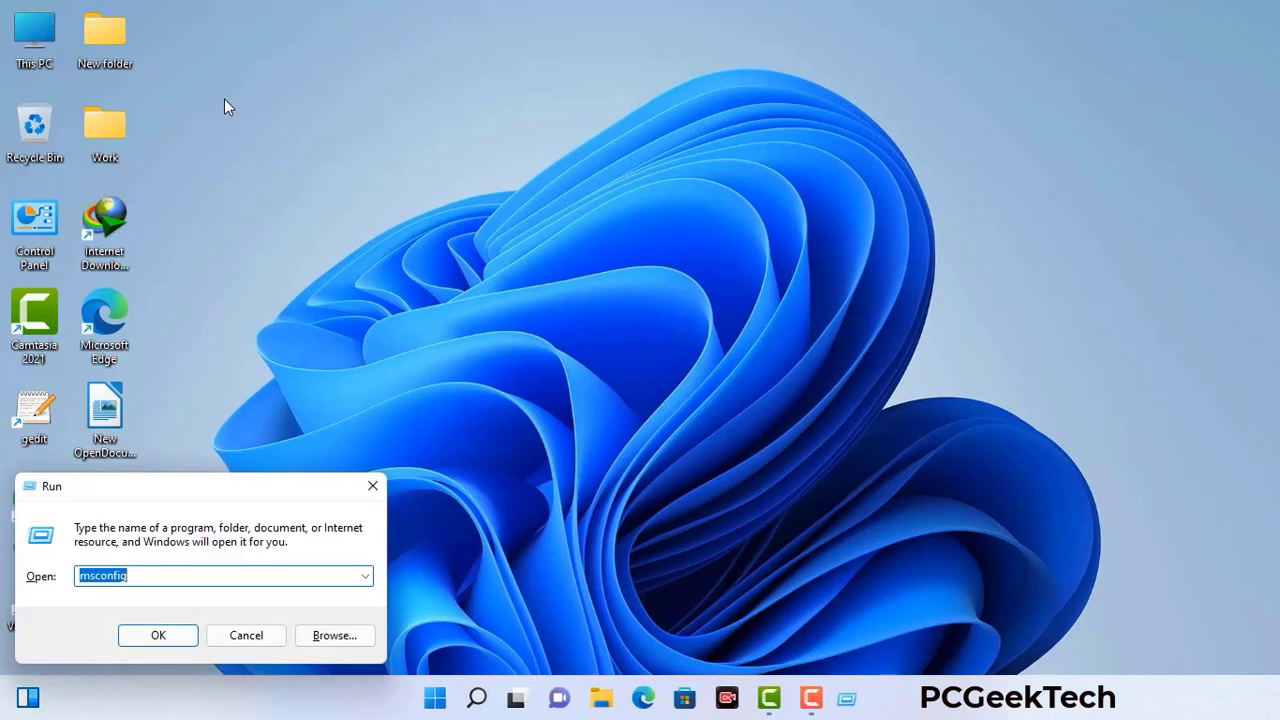
{"action": "left_click_drag", "start_coordinate": [218, 487], "coordinate": [562, 158]}
{"action": "left_click", "coordinate": [511, 250]}
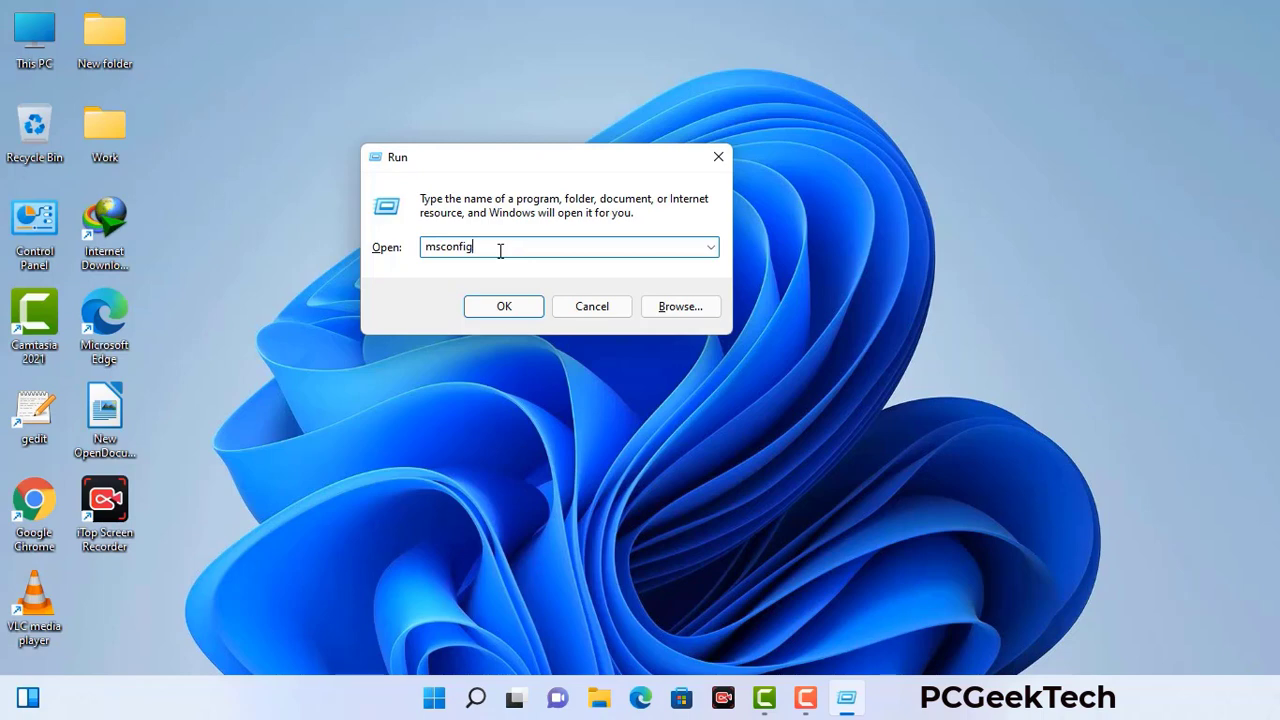
{"action": "left_click", "coordinate": [494, 312]}
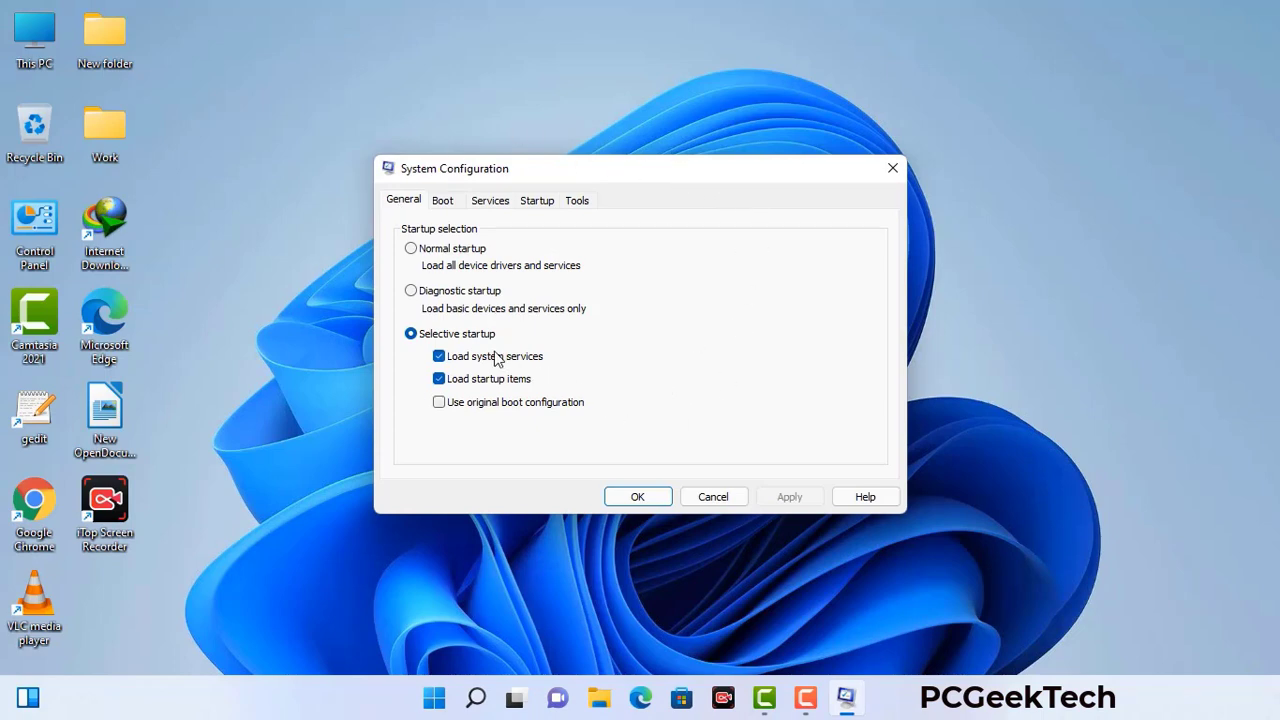
Enable Safe boot with the Network option on the Boot tab, apply, and restart
{"action": "left_click", "coordinate": [445, 204]}
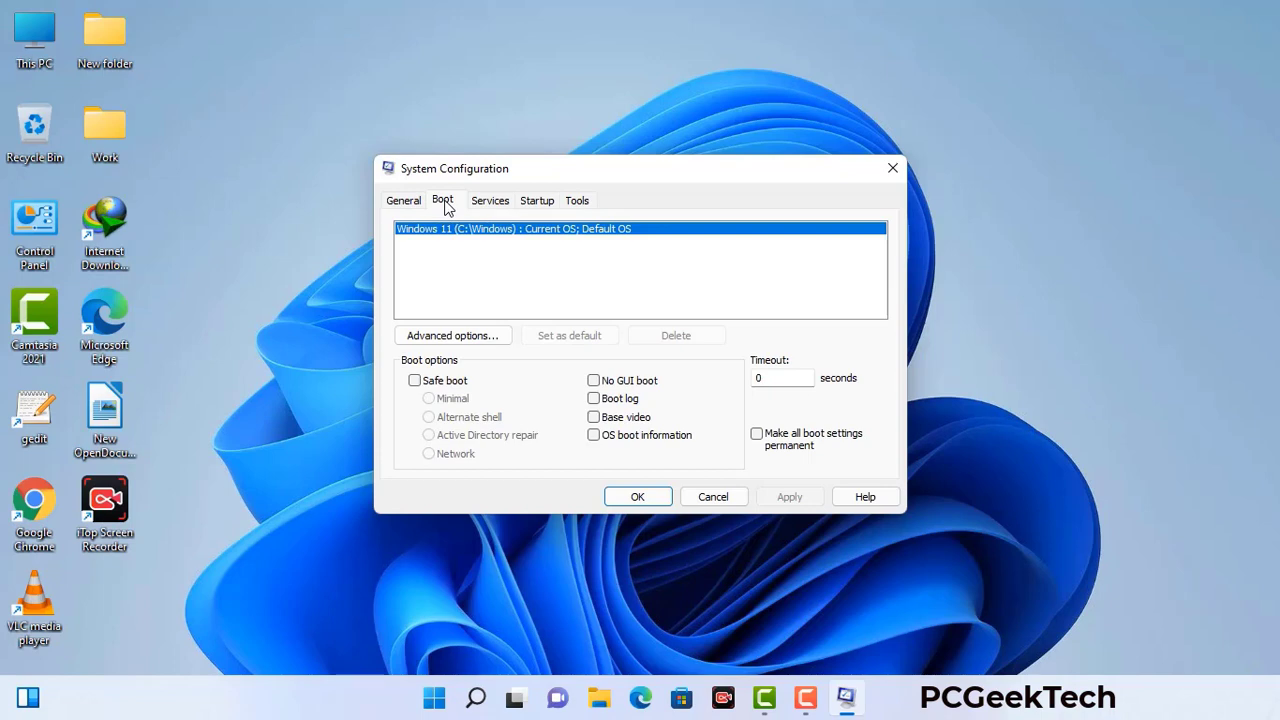
{"action": "left_click", "coordinate": [414, 381]}
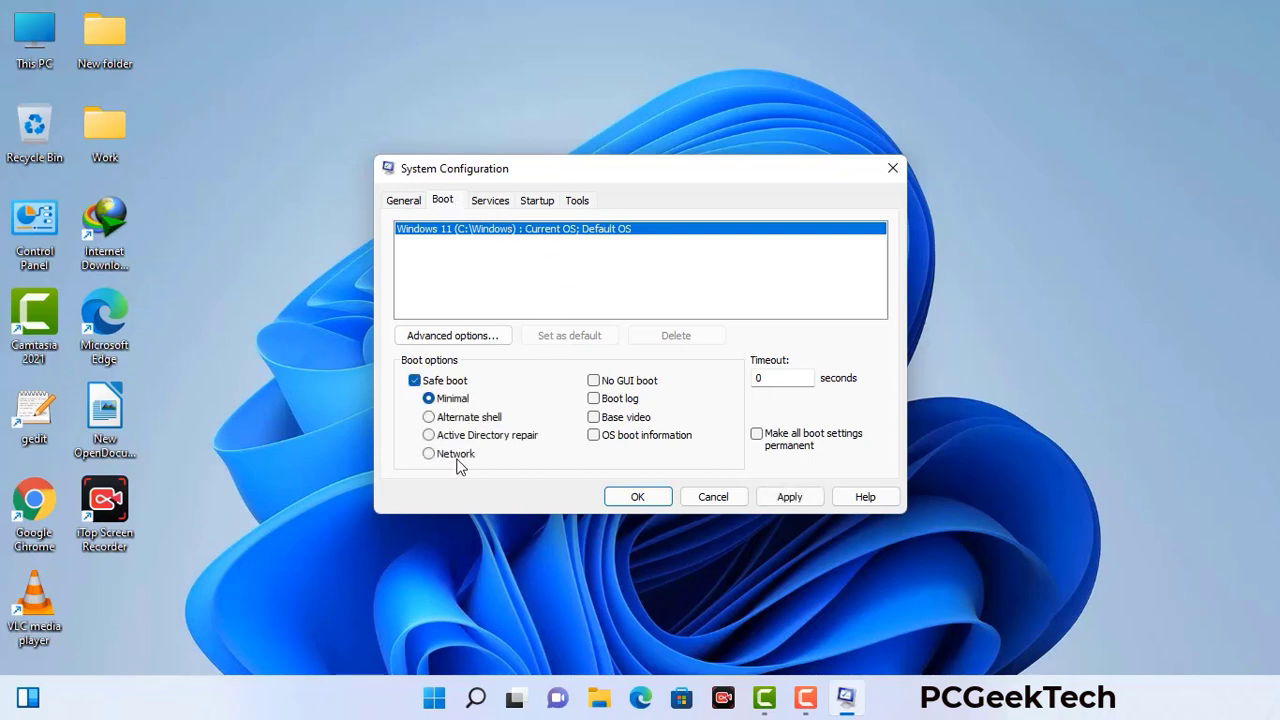
{"action": "left_click", "coordinate": [455, 455]}
{"action": "left_click", "coordinate": [787, 497]}
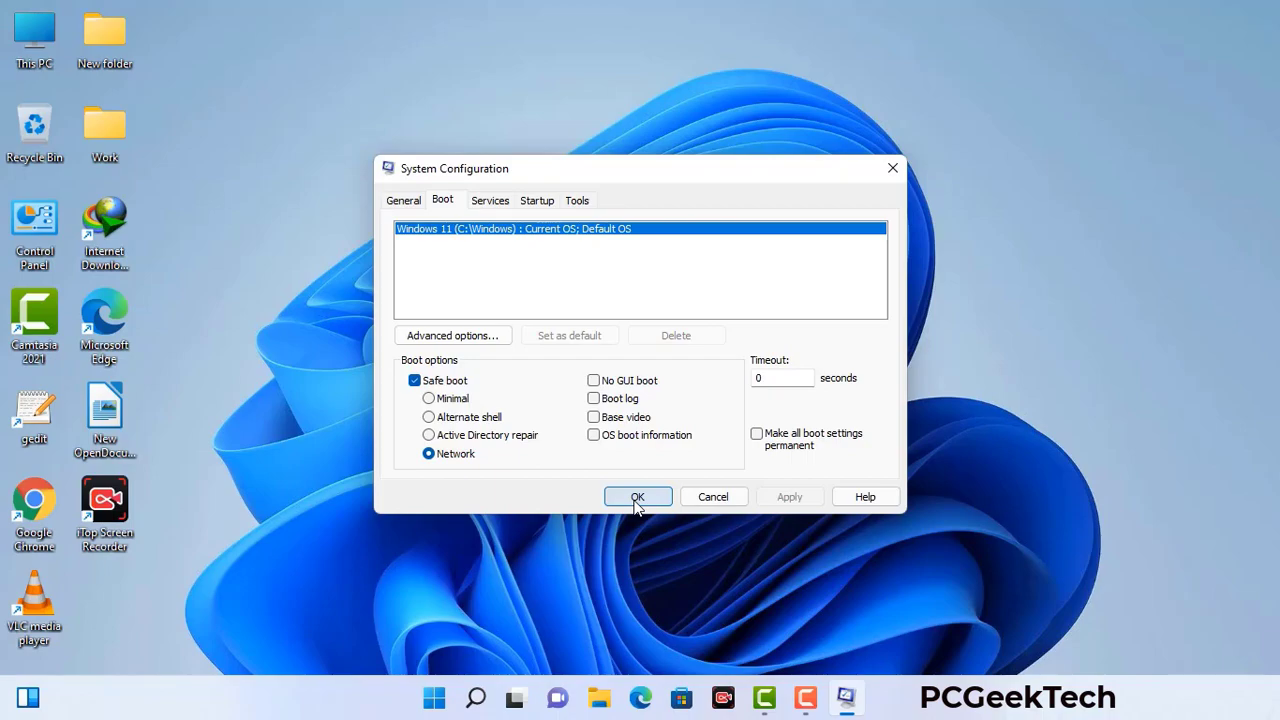
{"action": "left_click", "coordinate": [637, 497]}
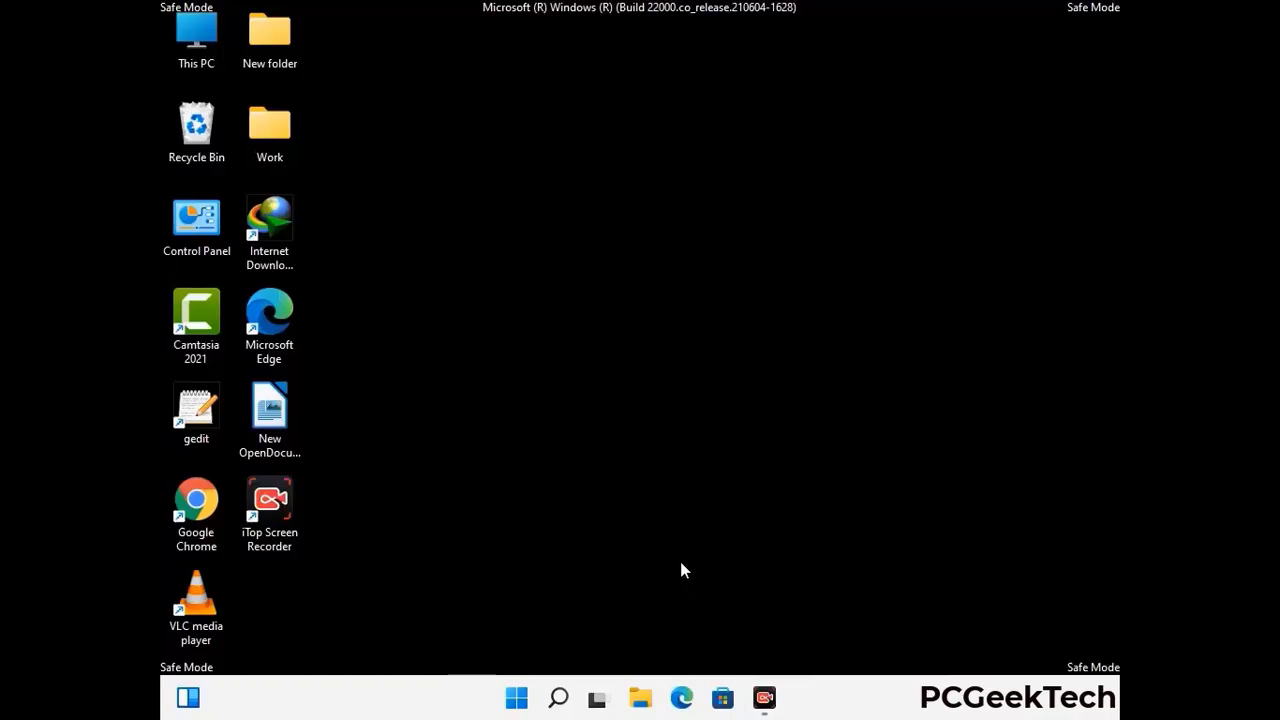
Turn on 'Show hidden files, folders, and drives' in File Explorer Options, then close Control Panel
{"action": "double_click", "coordinate": [197, 237]}
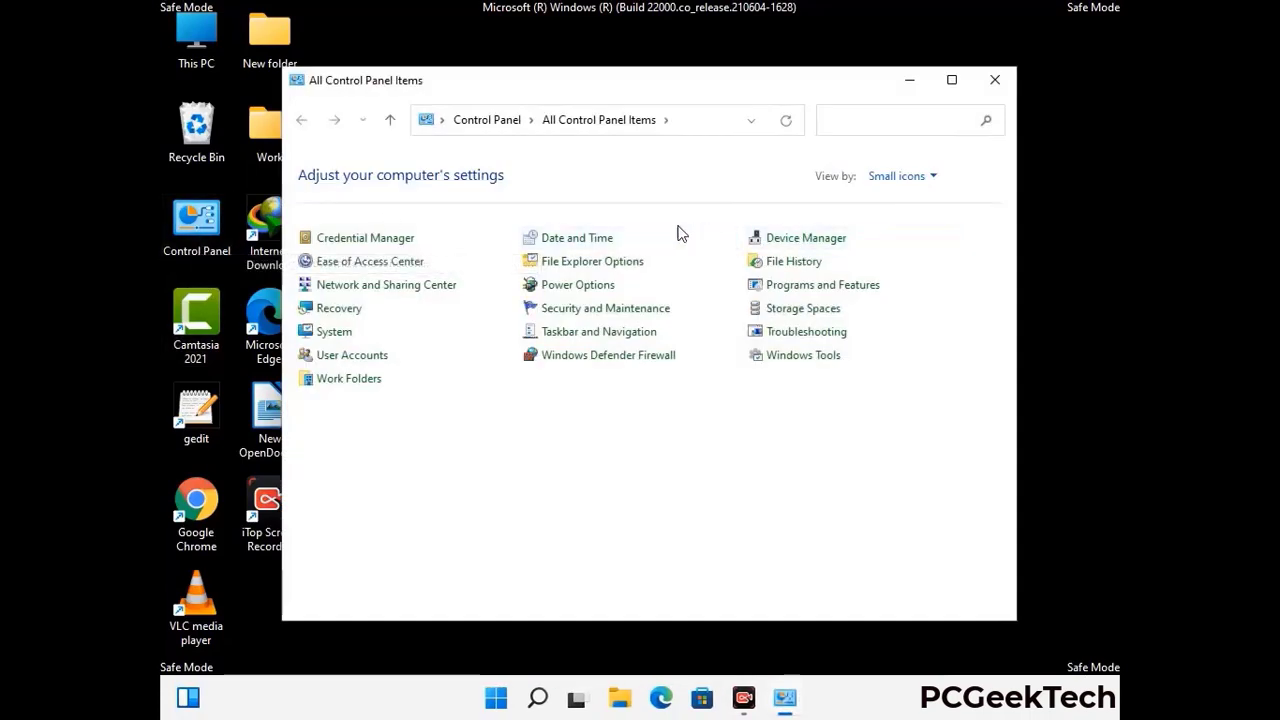
{"action": "left_click", "coordinate": [618, 268]}
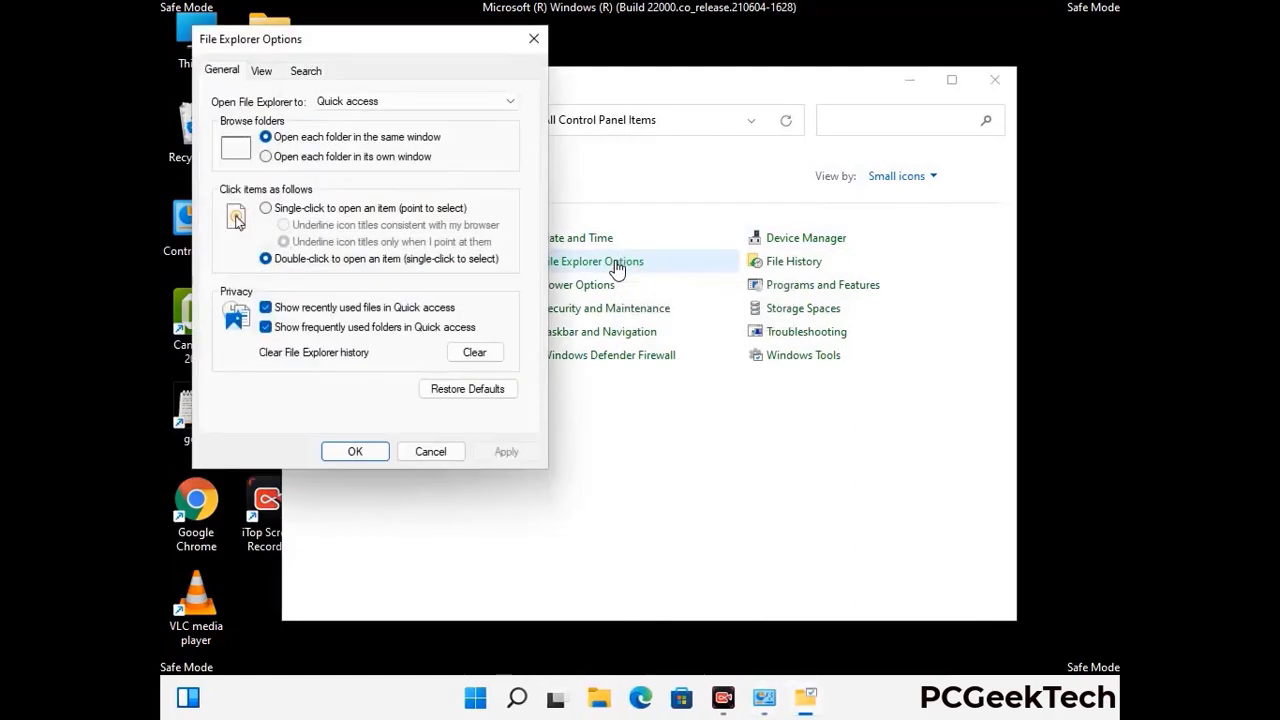
{"action": "left_click", "coordinate": [262, 72]}
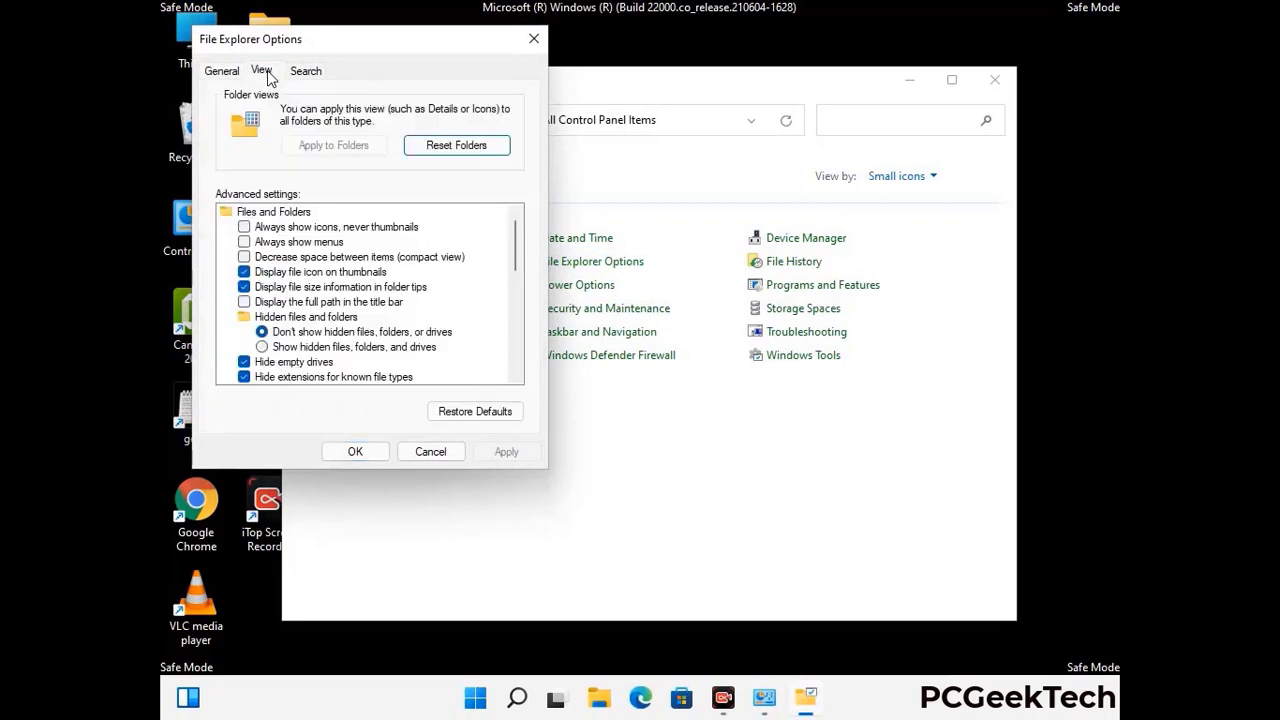
{"action": "left_click", "coordinate": [263, 348]}
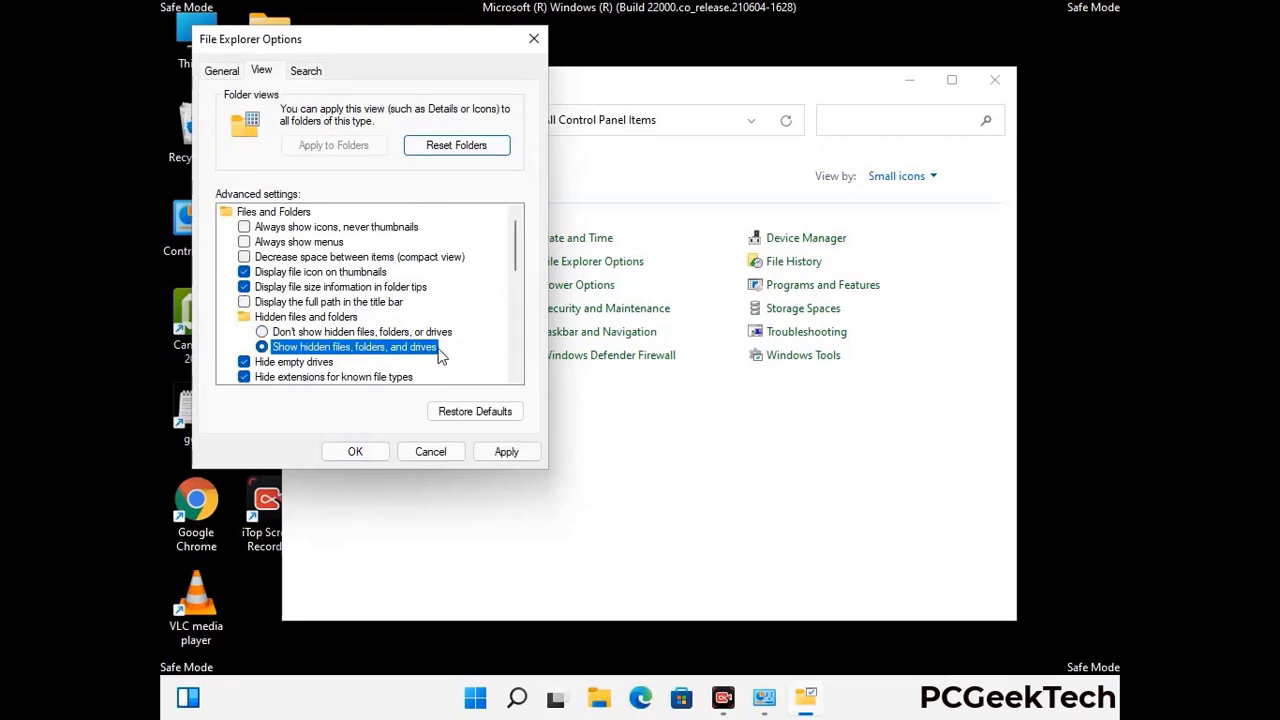
{"action": "left_click", "coordinate": [505, 455]}
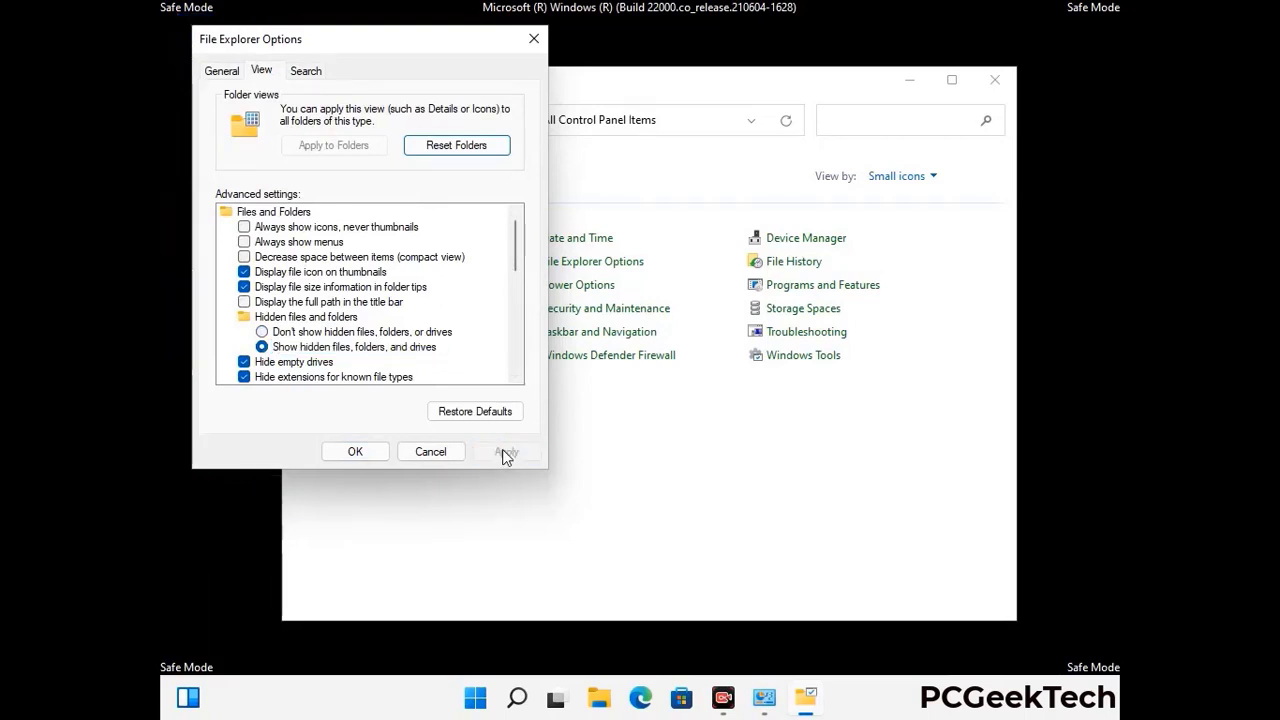
{"action": "left_click", "coordinate": [337, 453]}
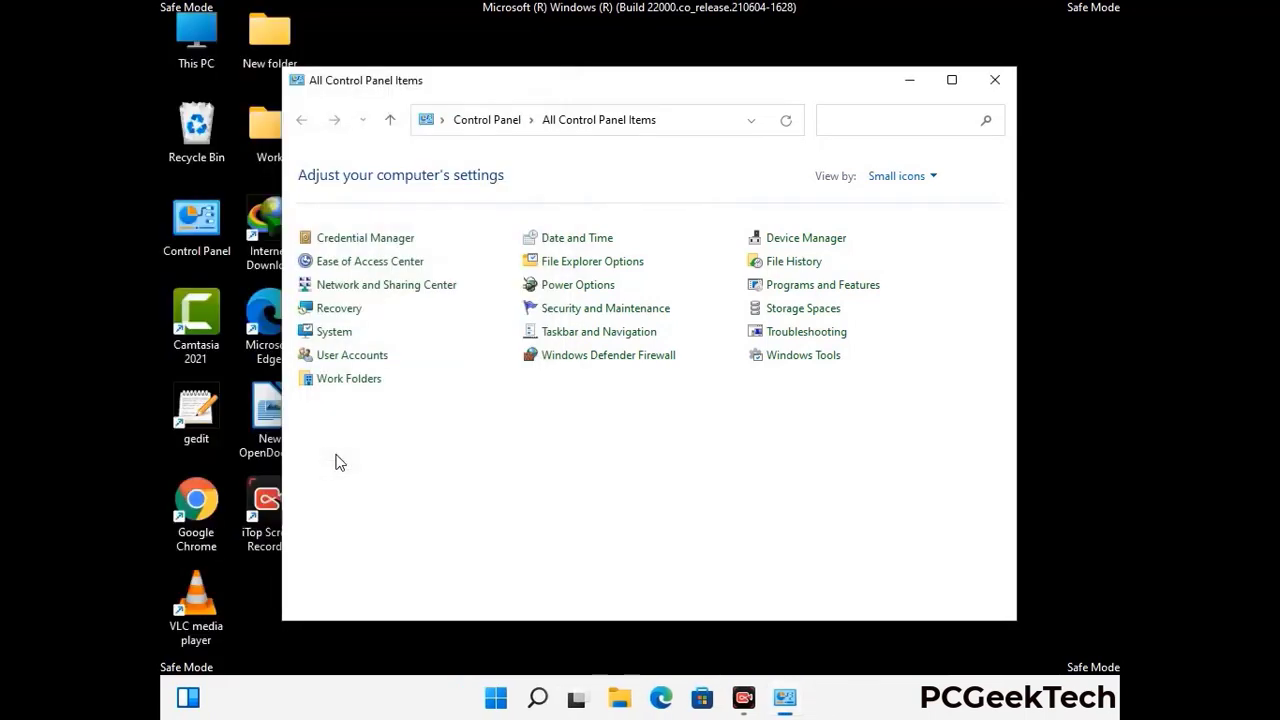
{"action": "left_click", "coordinate": [992, 83]}
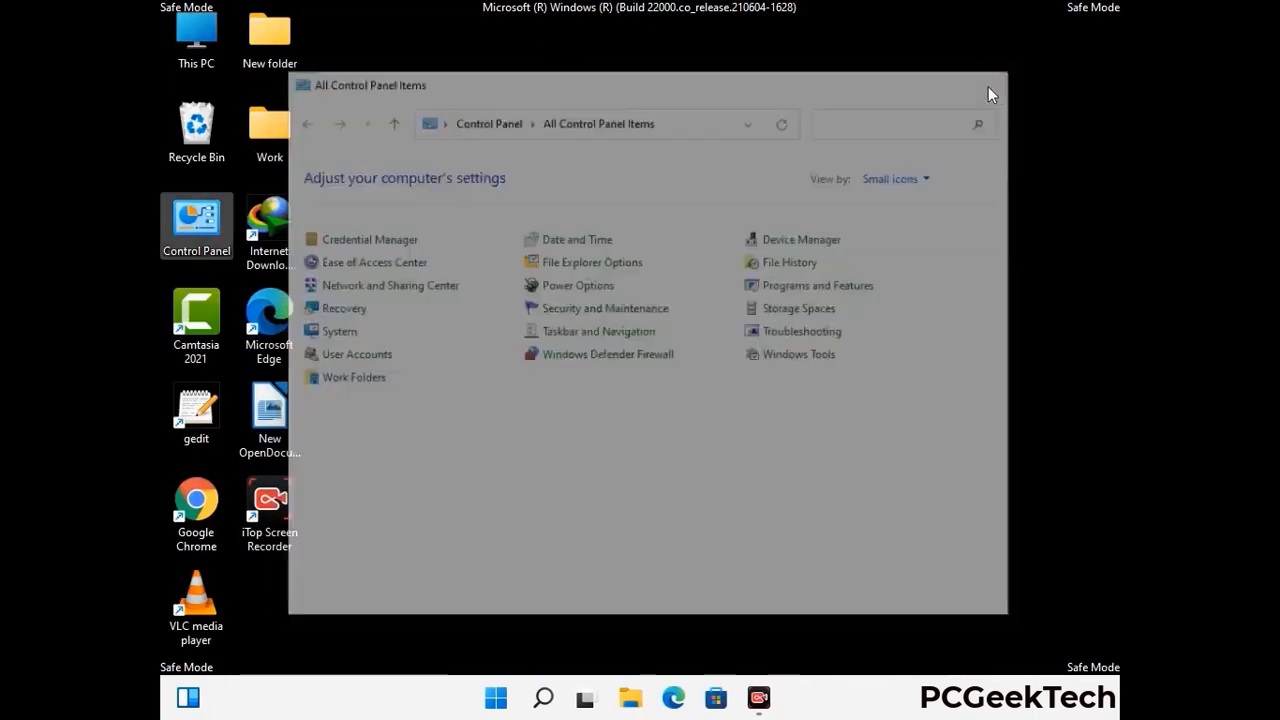
Browse from This PC into Local Disk (C:), Windows, and System32
{"action": "double_click", "coordinate": [190, 62]}
{"action": "left_click", "coordinate": [560, 438]}
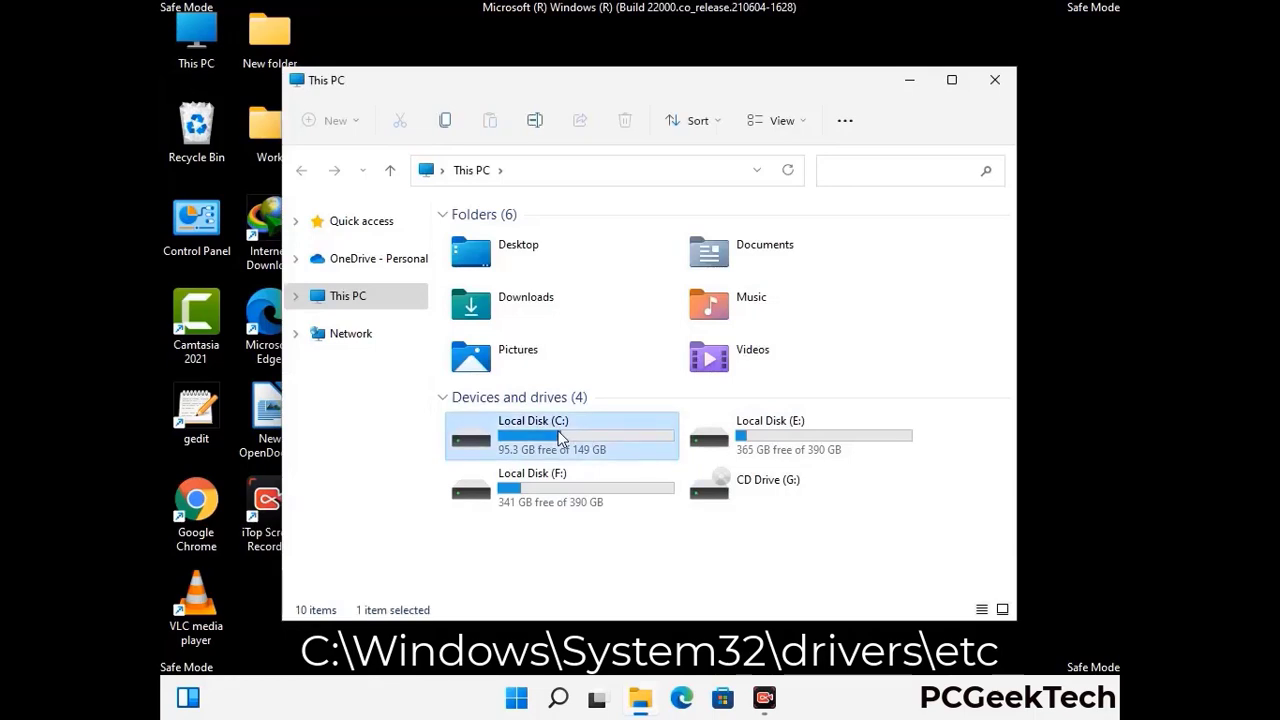
{"action": "double_click", "coordinate": [560, 438]}
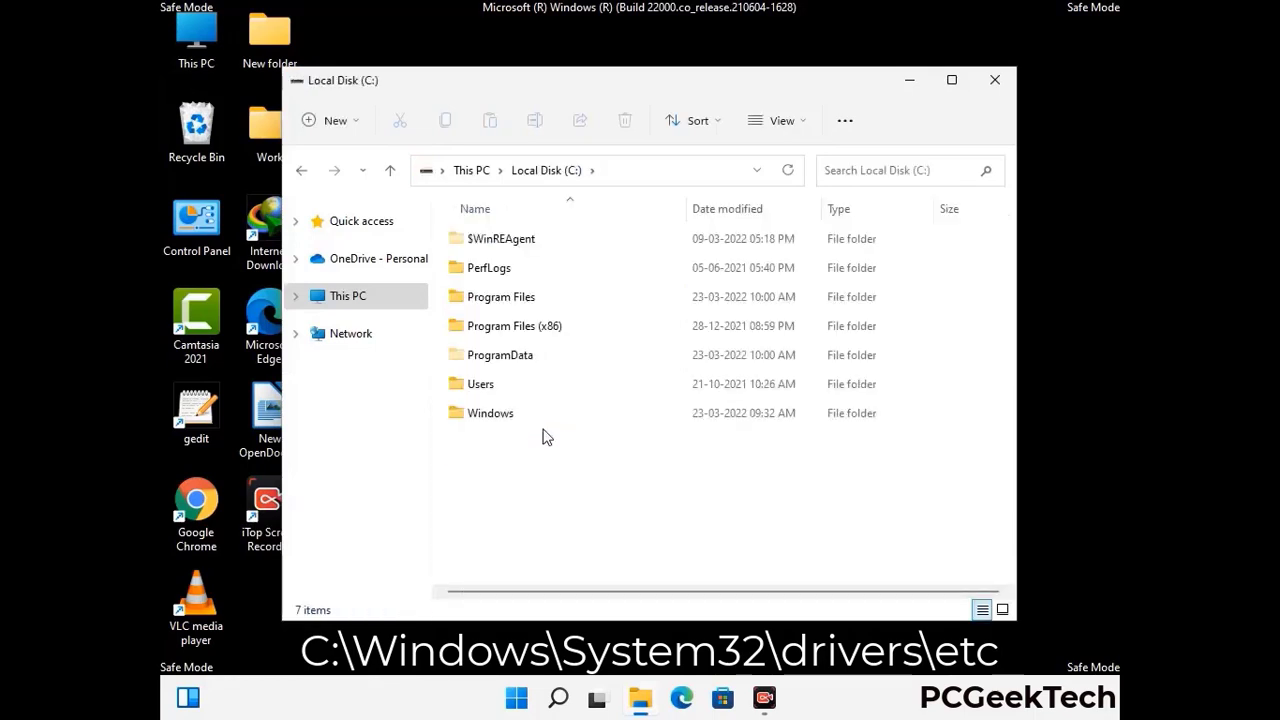
{"action": "double_click", "coordinate": [490, 413]}
{"action": "scroll", "coordinate": [634, 434], "scroll_direction": "down", "scroll_amount": 8}
{"action": "scroll", "coordinate": [634, 434], "scroll_direction": "down", "scroll_amount": 11}
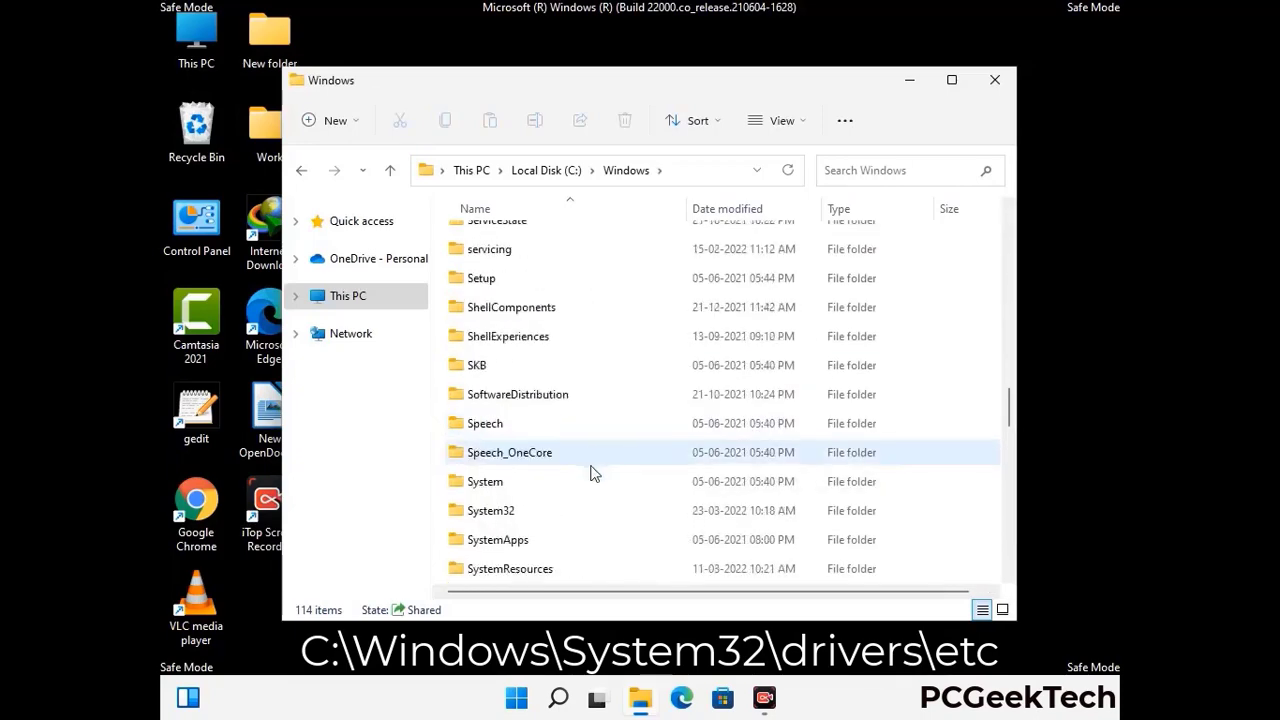
{"action": "scroll", "coordinate": [590, 472], "scroll_direction": "down", "scroll_amount": 2}
{"action": "double_click", "coordinate": [471, 423]}
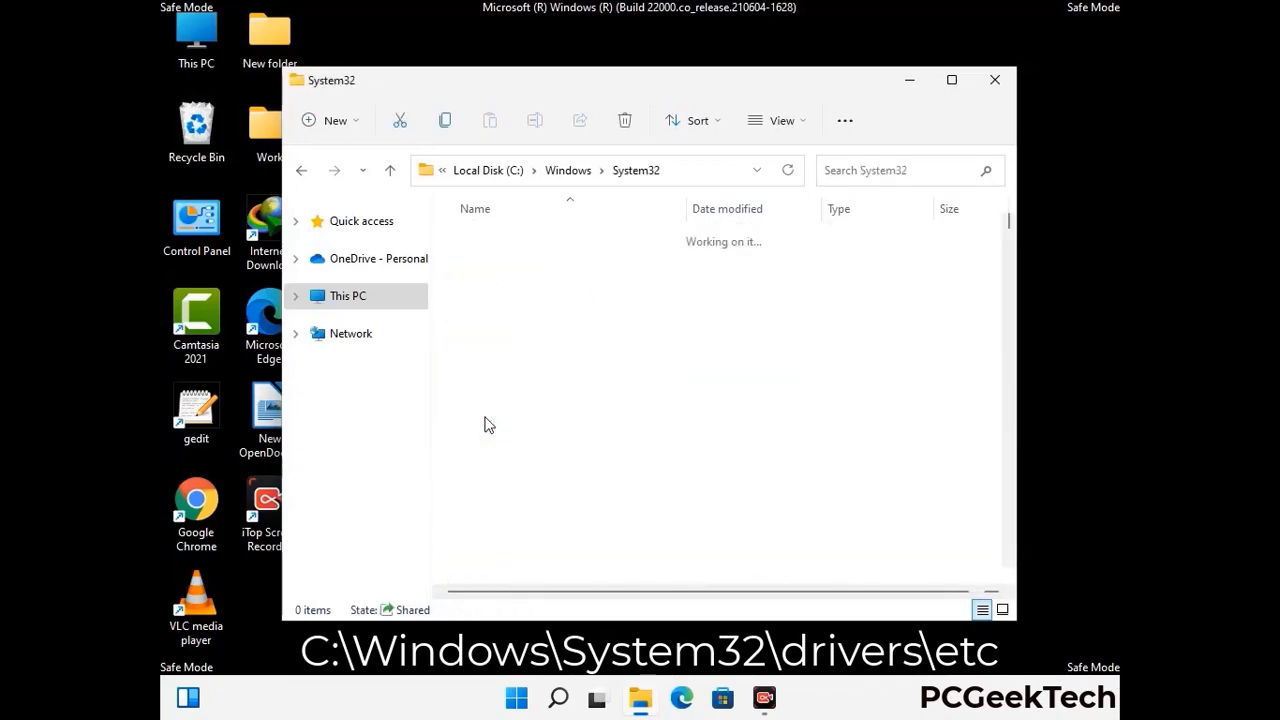
Go into drivers\etc and open the hosts file
{"action": "scroll", "coordinate": [548, 435], "scroll_direction": "down", "scroll_amount": 5}
{"action": "double_click", "coordinate": [496, 548]}
{"action": "double_click", "coordinate": [474, 297]}
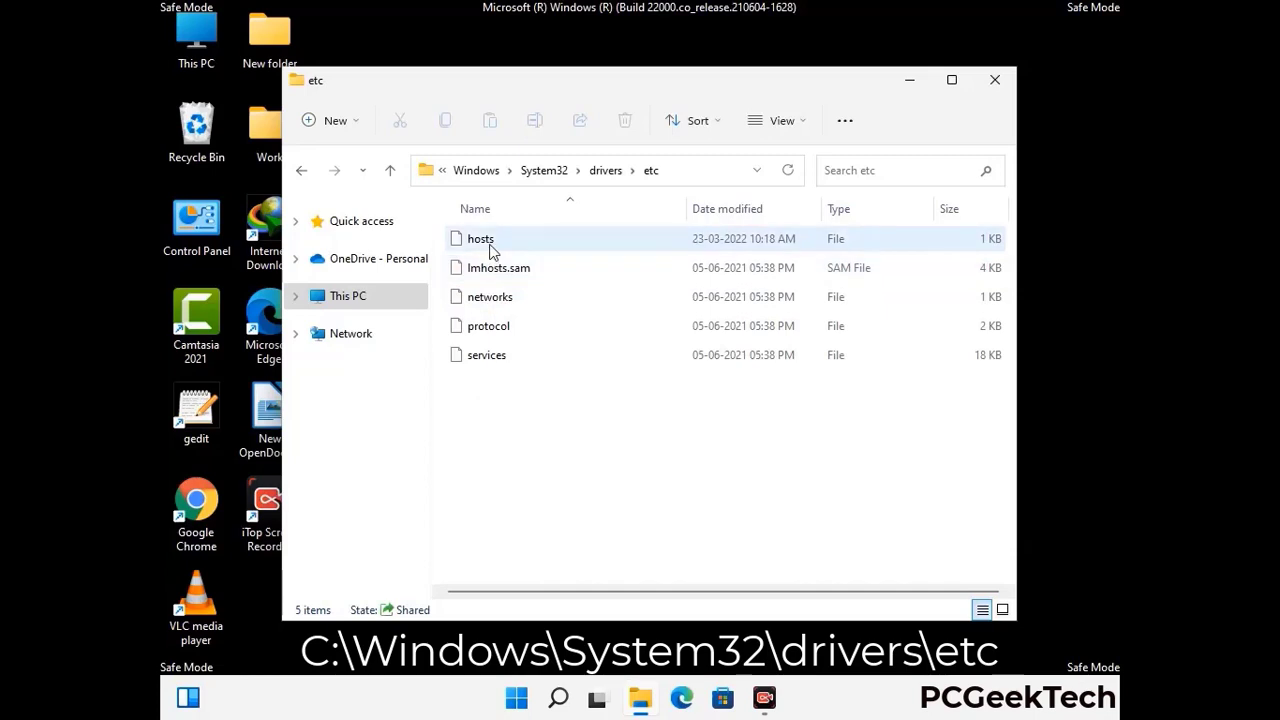
{"action": "left_click", "coordinate": [490, 250]}
{"action": "double_click", "coordinate": [490, 248]}
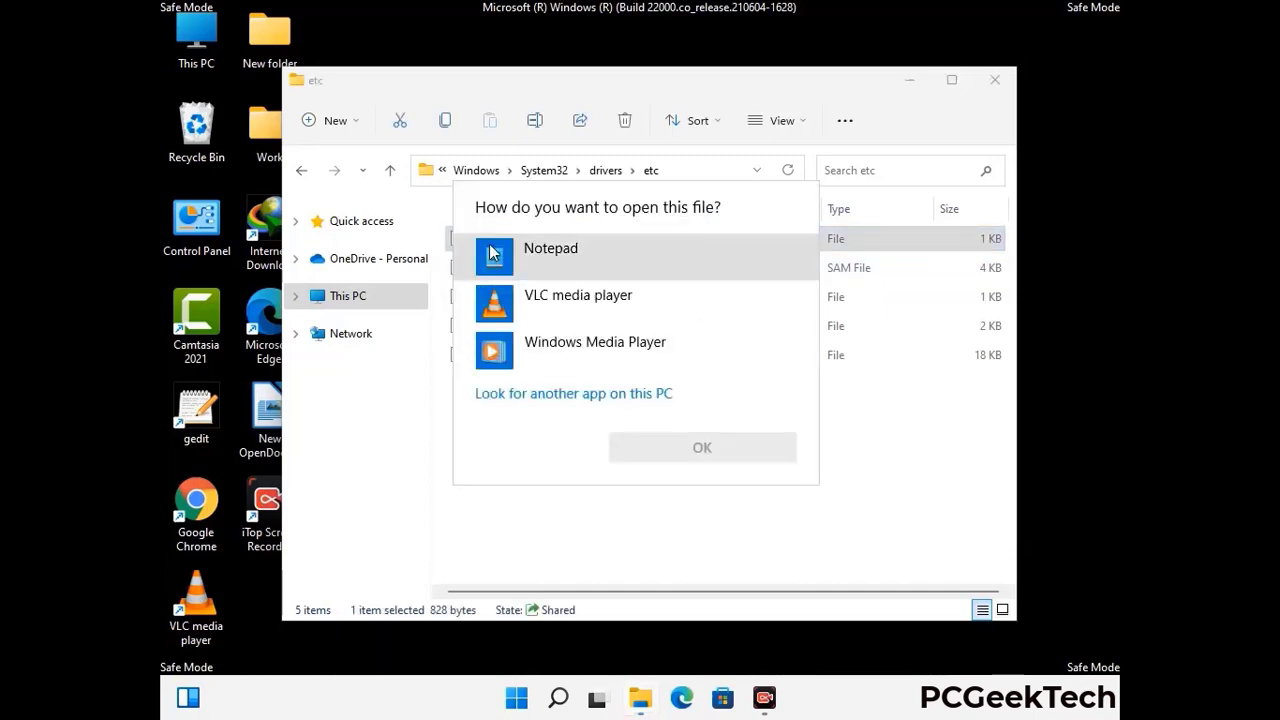
Open hosts in Notepad and add an empty line after the last localhost line
{"action": "left_click", "coordinate": [567, 250]}
{"action": "left_click", "coordinate": [710, 448]}
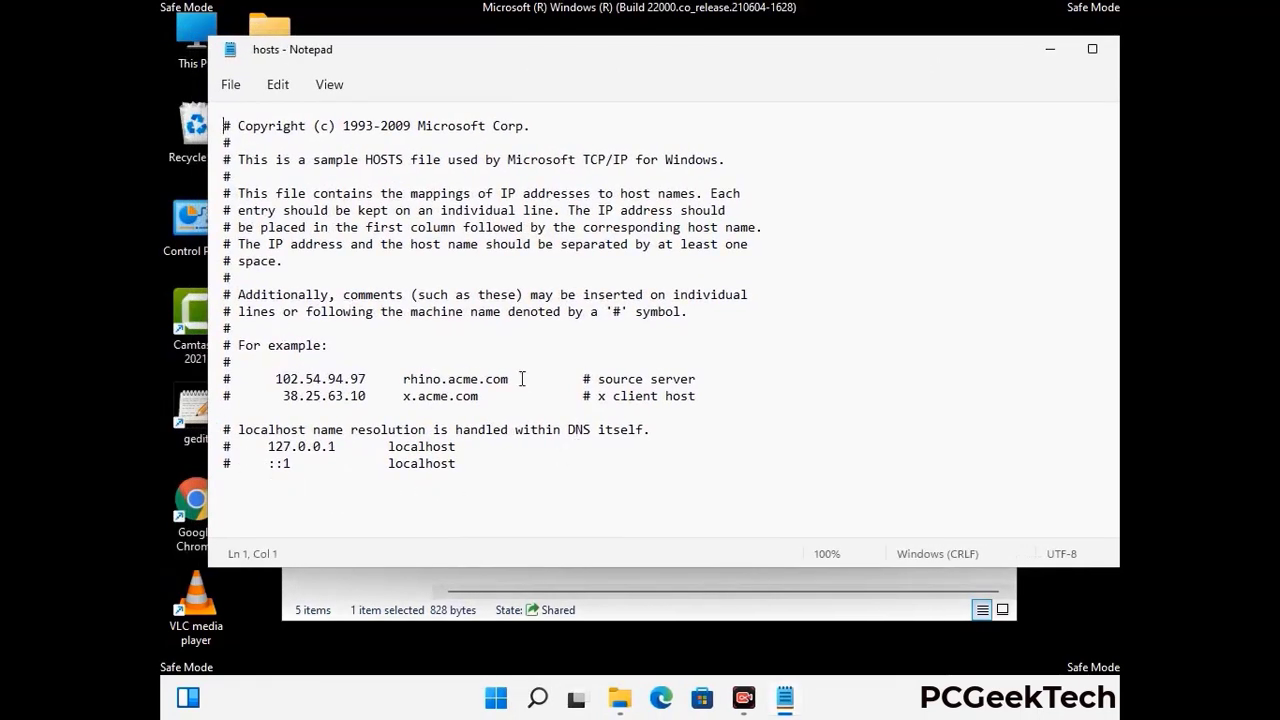
{"action": "left_click", "coordinate": [480, 470]}
{"action": "key", "text": "Return"}
{"action": "key", "text": "Return"}
{"action": "scroll", "coordinate": [266, 278], "scroll_direction": "down", "scroll_amount": 1}
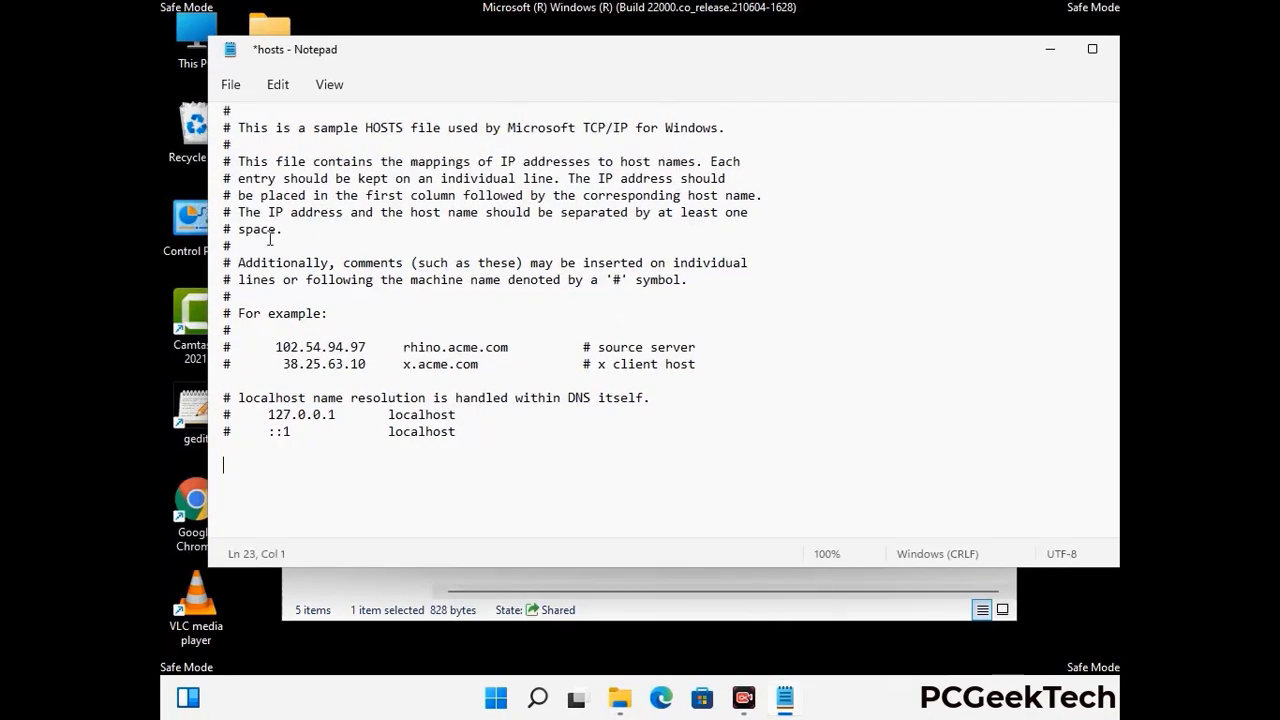
Save the hosts file, then close Notepad and the etc folder window
{"action": "left_click", "coordinate": [231, 84]}
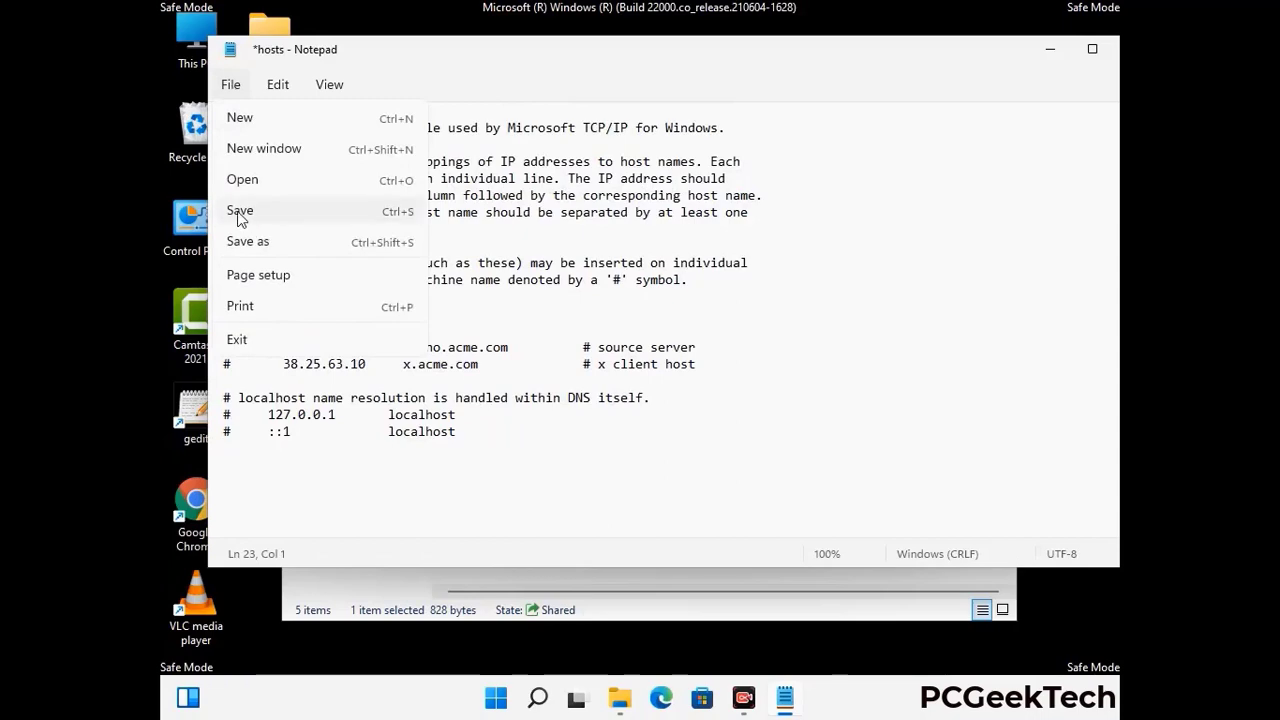
{"action": "left_click", "coordinate": [241, 211]}
{"action": "left_click_drag", "start_coordinate": [964, 40], "coordinate": [816, 40]}
{"action": "left_click", "coordinate": [988, 48]}
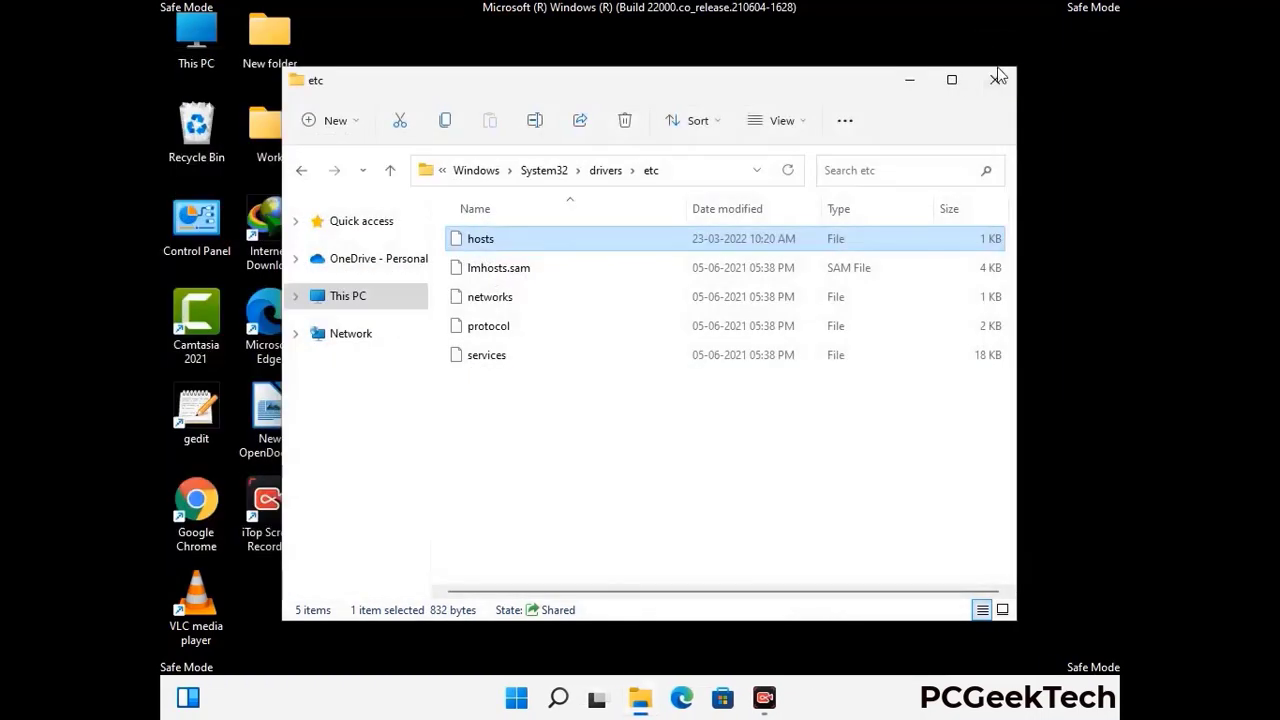
{"action": "left_click", "coordinate": [997, 78]}
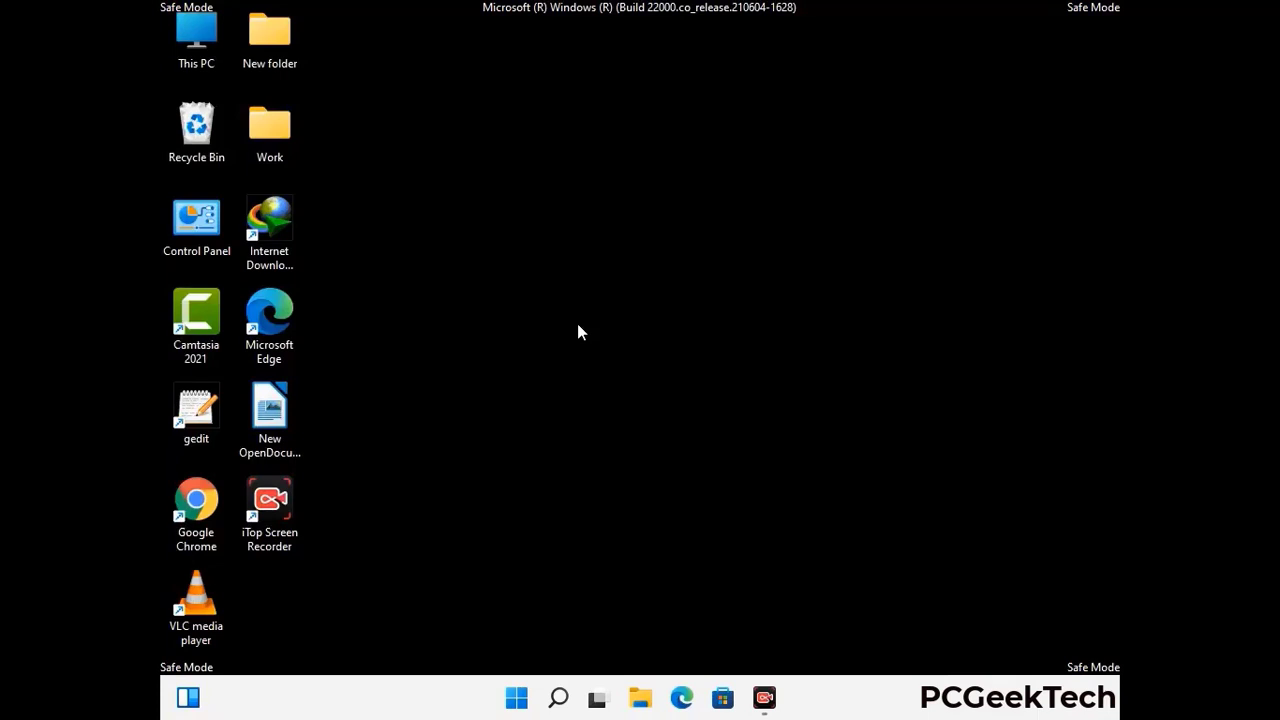
Run %appdata% from the Run box to open the Roaming folder
{"action": "key", "text": "super+r"}
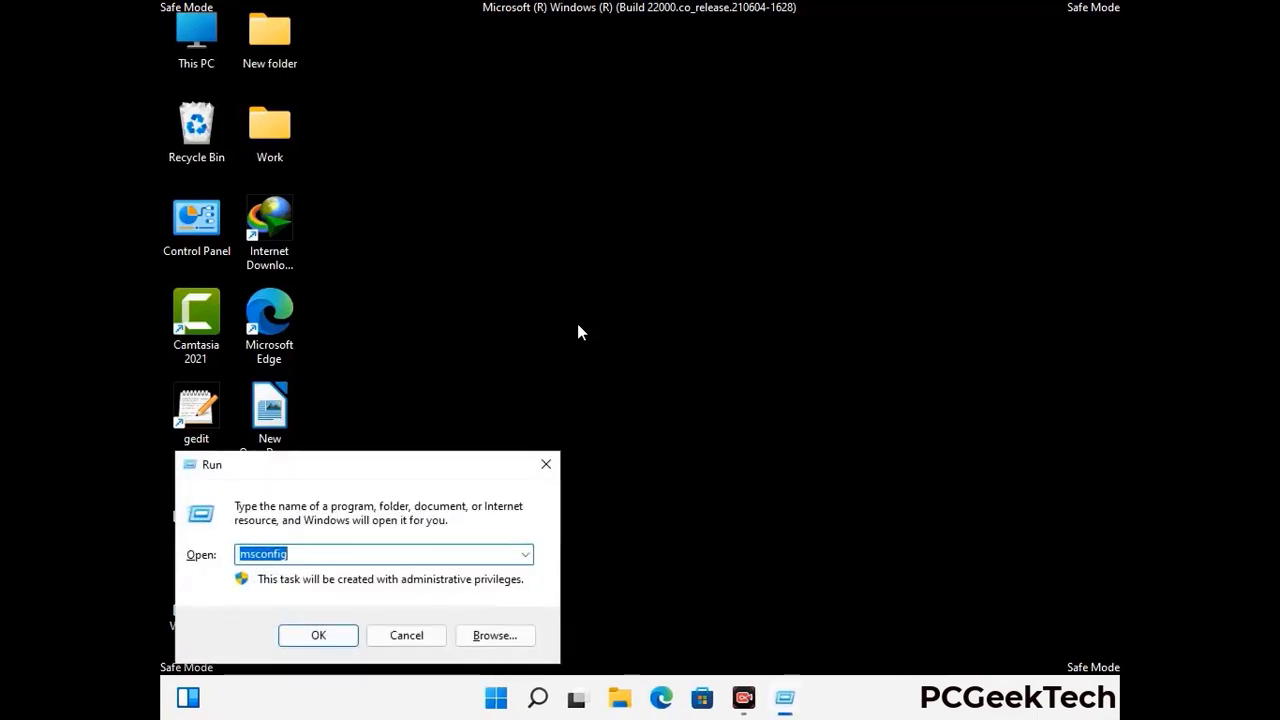
{"action": "left_click_drag", "start_coordinate": [366, 460], "coordinate": [594, 200]}
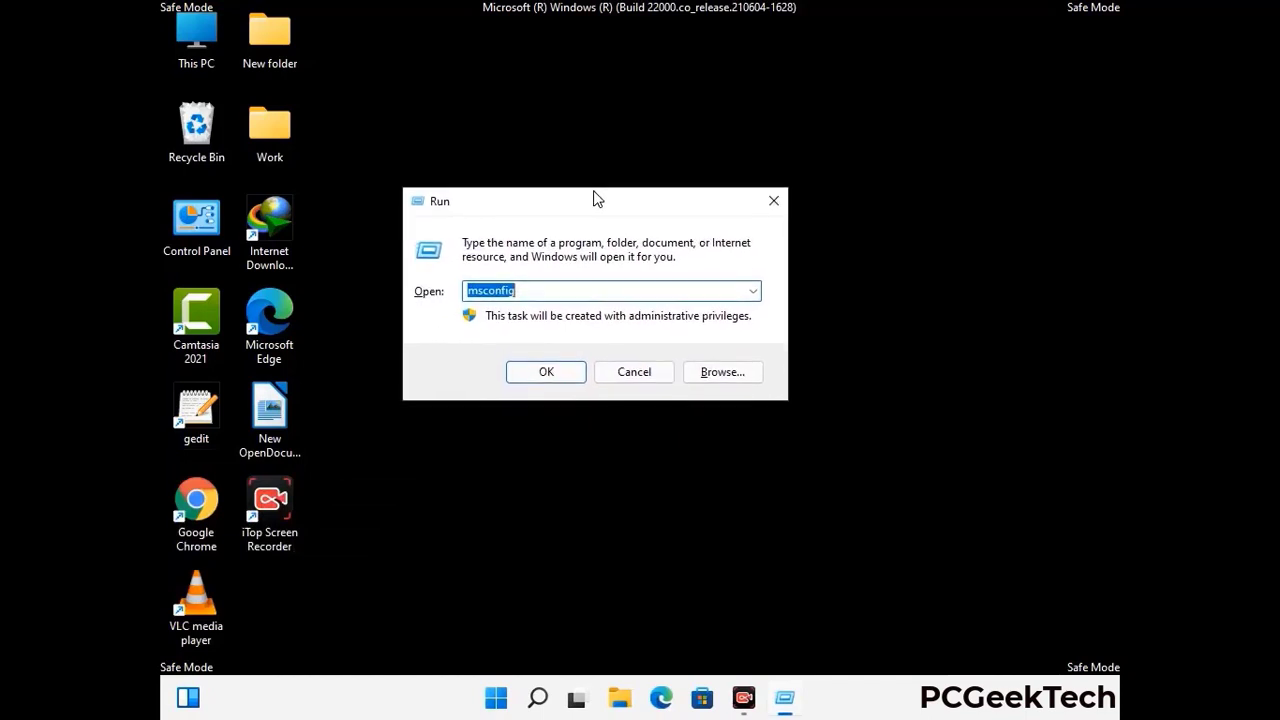
{"action": "type", "text": "%"}
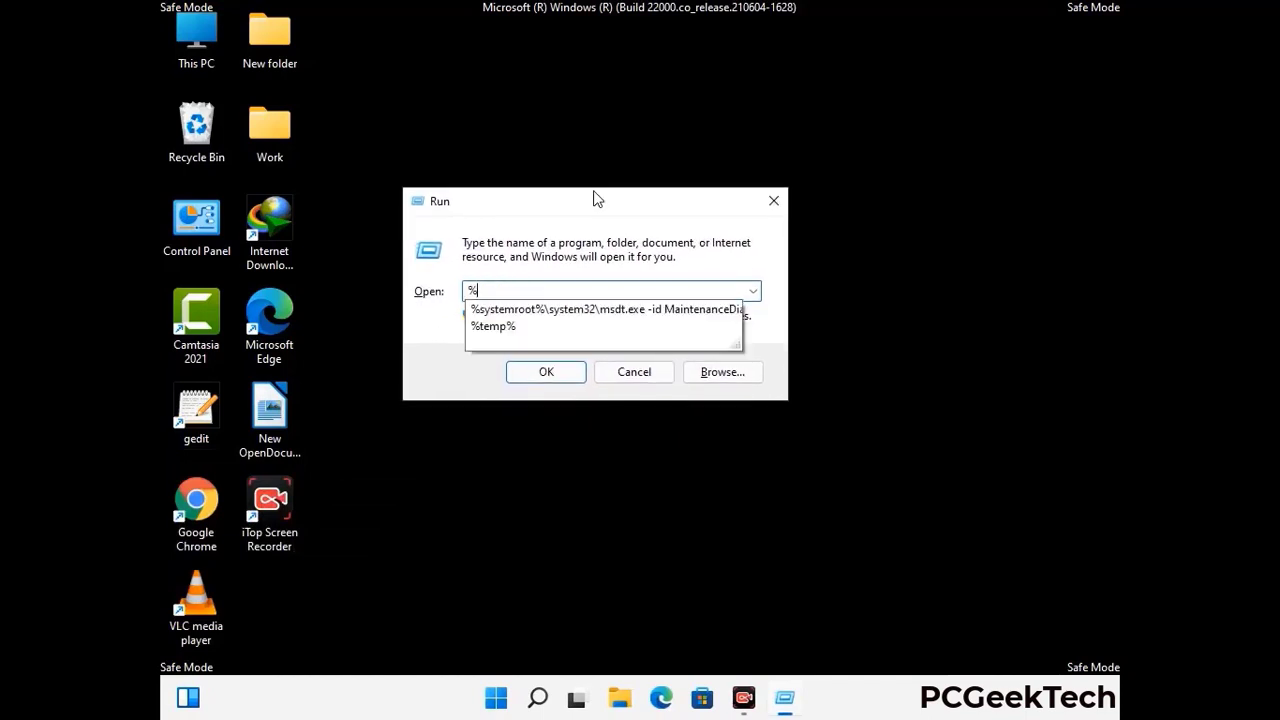
{"action": "type", "text": "a"}
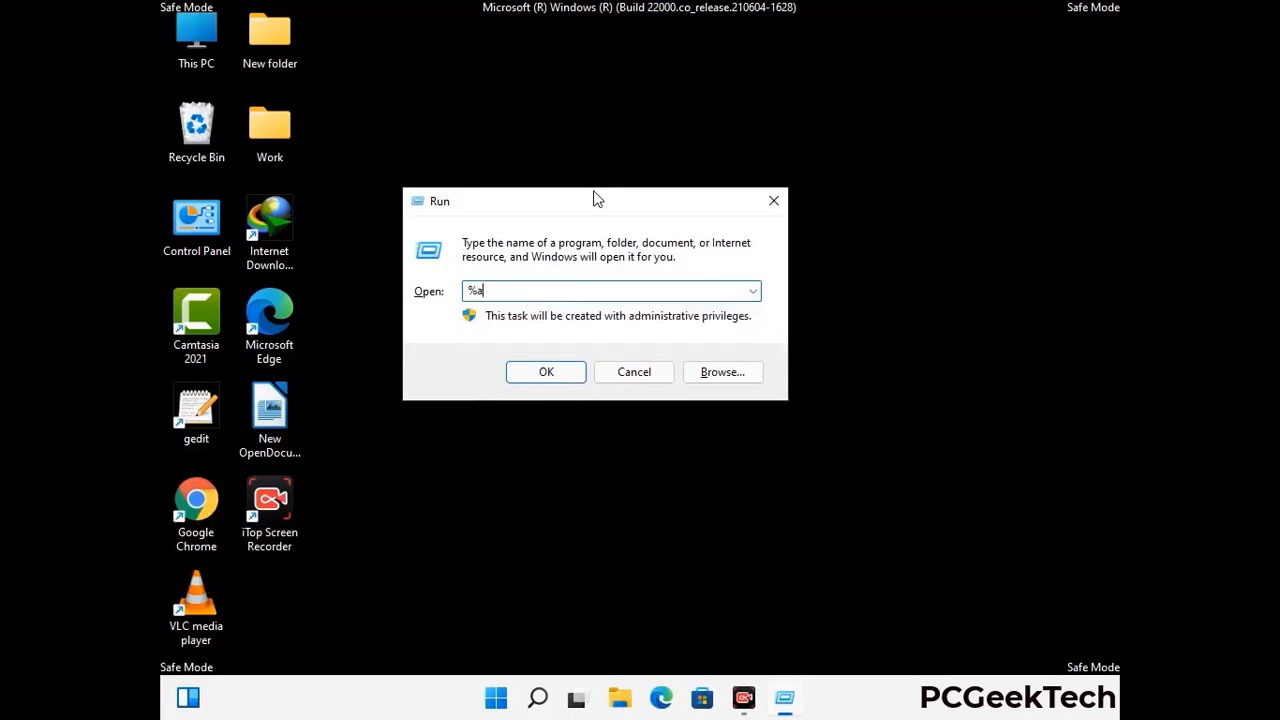
{"action": "type", "text": "ppdata%"}
{"action": "key", "text": "Return"}
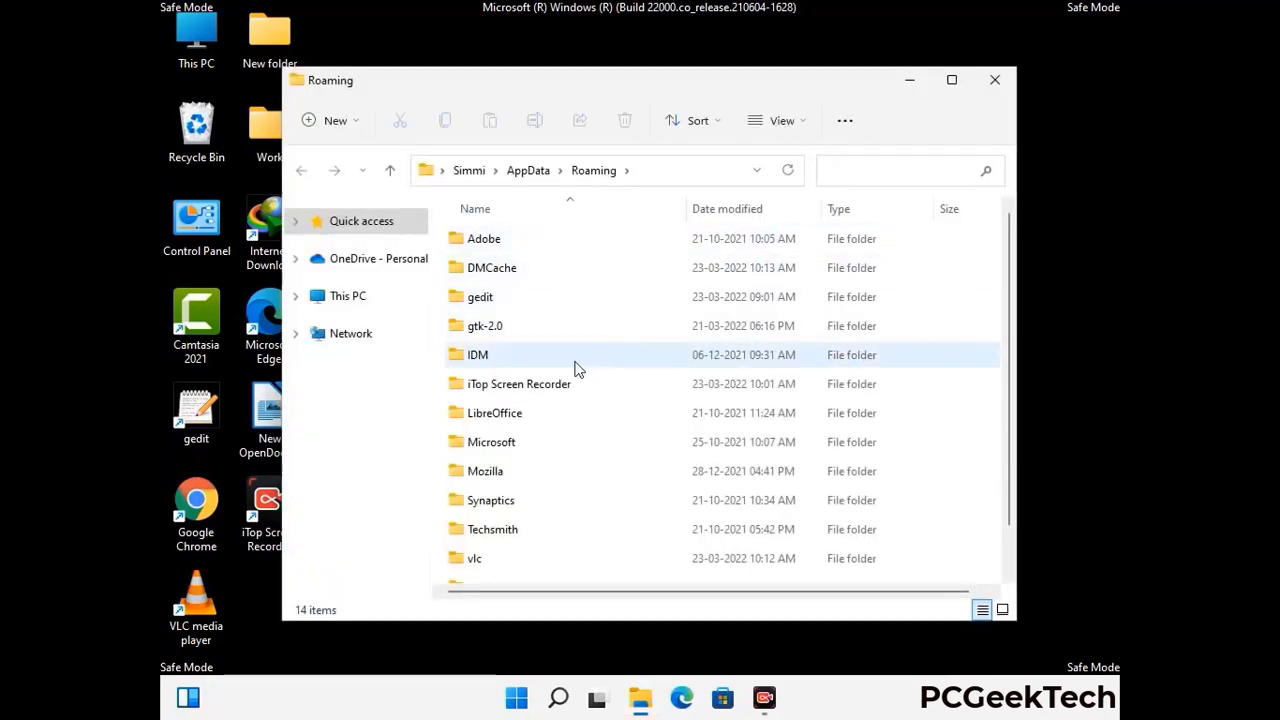
Delete the Zoom folder from AppData Roaming and close the Explorer window
{"action": "scroll", "coordinate": [600, 355], "scroll_direction": "down", "scroll_amount": 2}
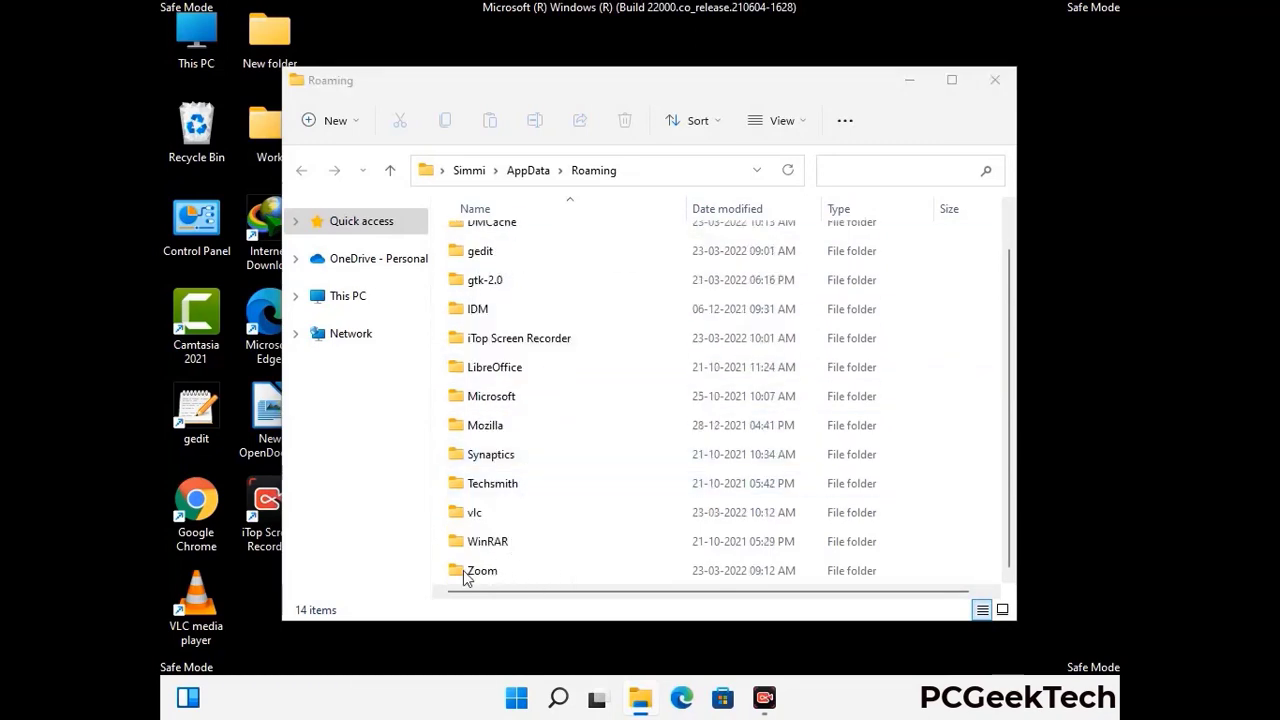
{"action": "left_click", "coordinate": [716, 565]}
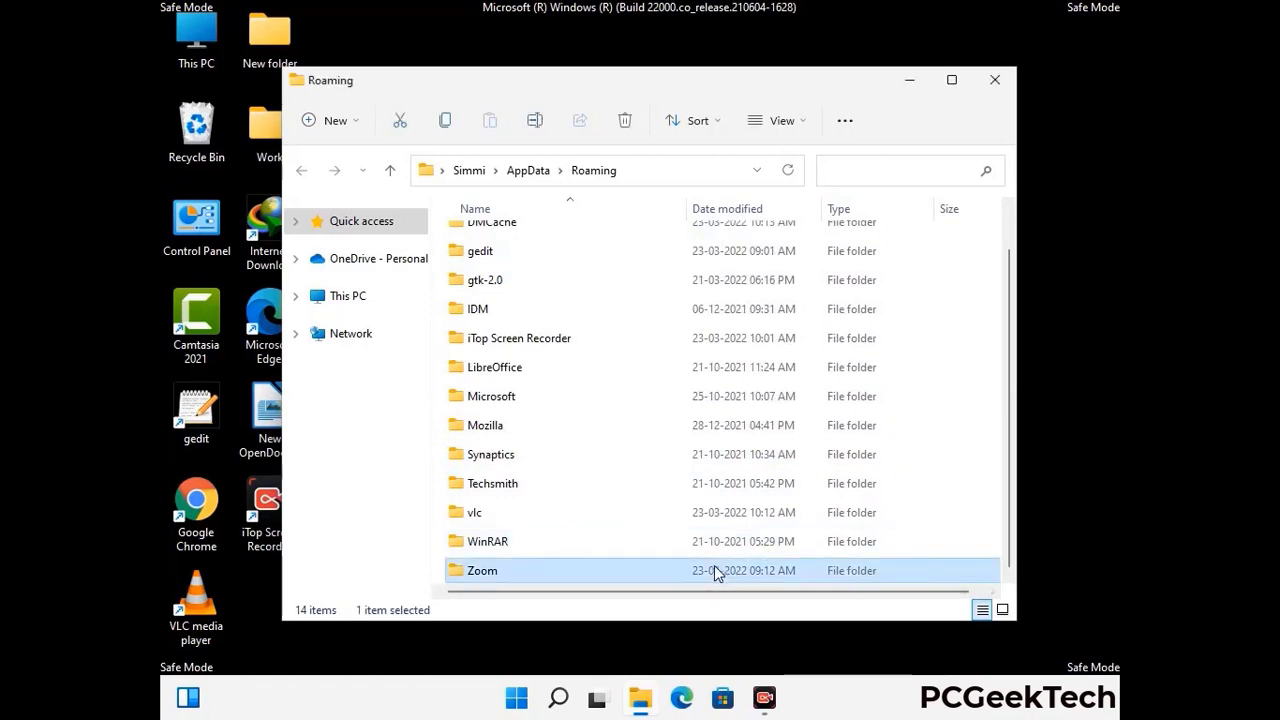
{"action": "left_click", "coordinate": [625, 121]}
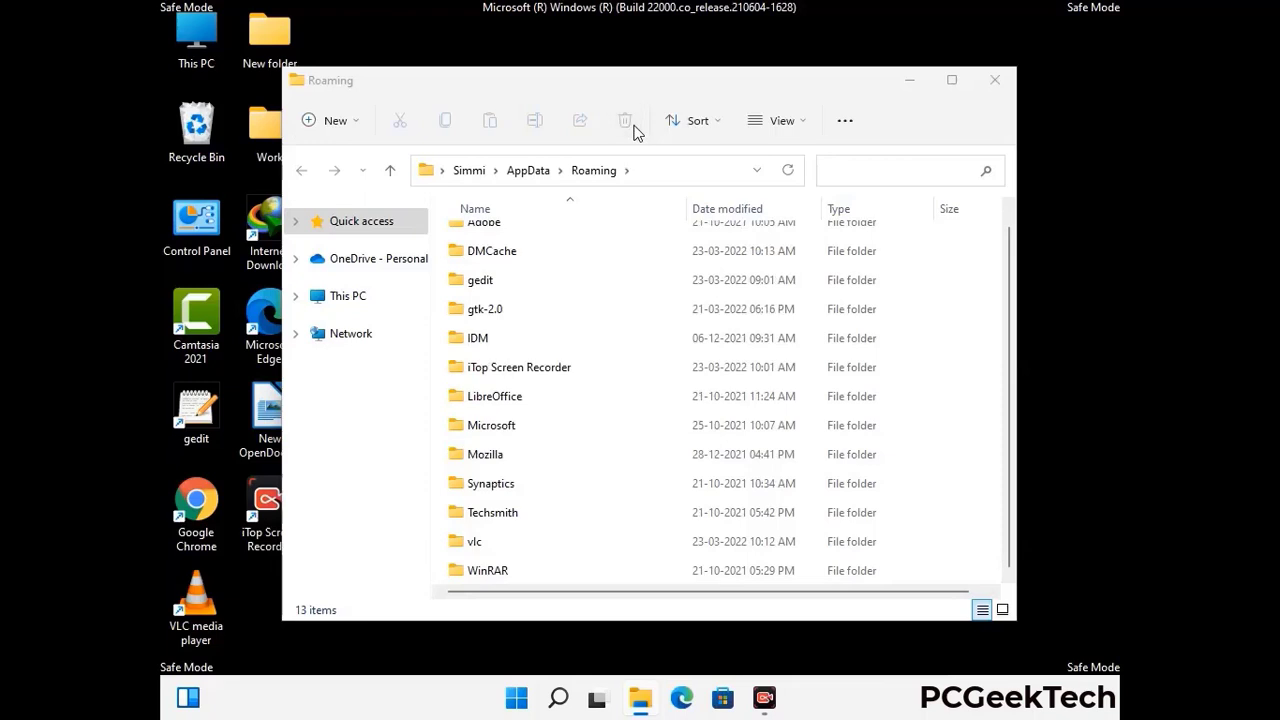
{"action": "left_click", "coordinate": [991, 88]}
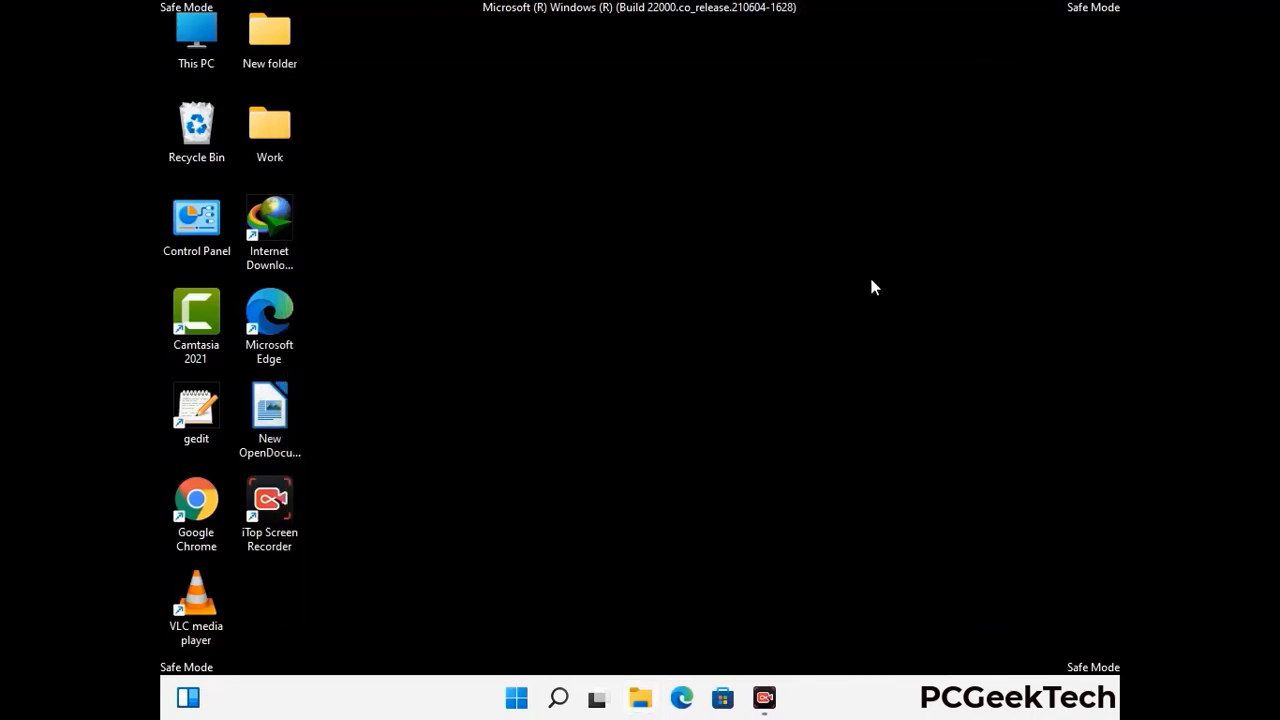
{"action": "key", "text": "super+r"}
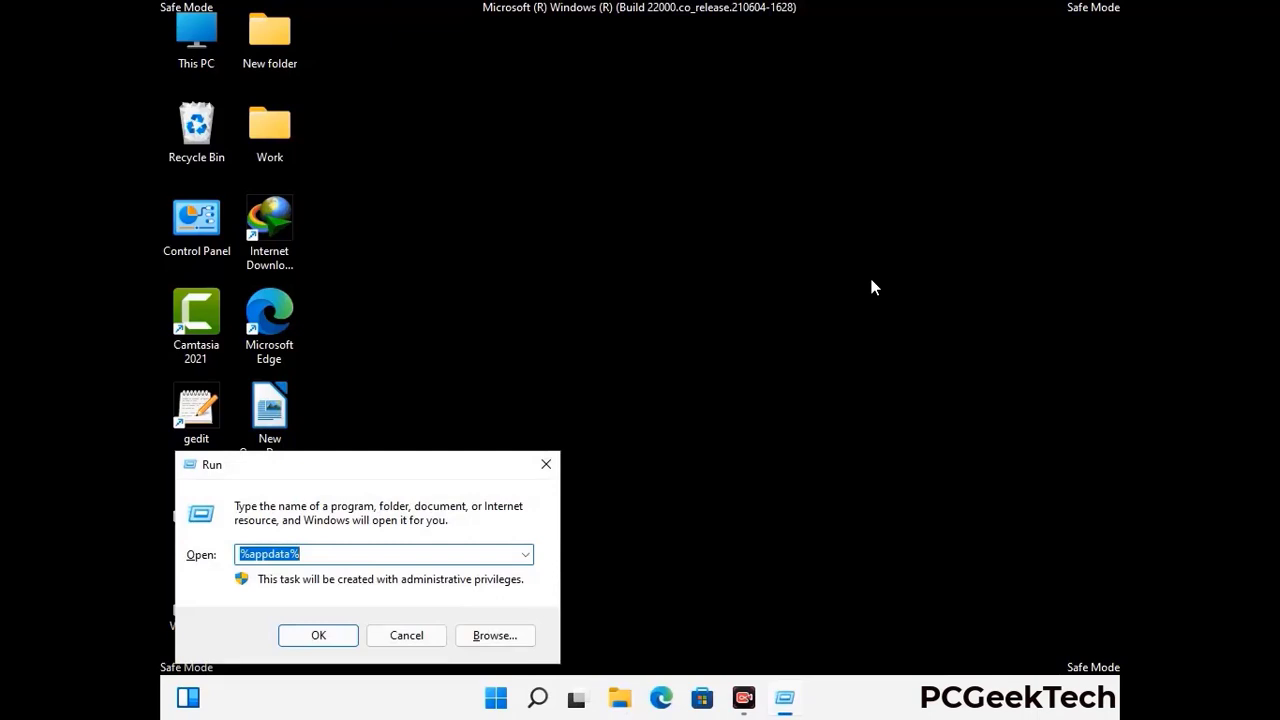
Run %LocalAppData%, delete its Mozilla folder, and close the window
{"action": "left_click_drag", "start_coordinate": [400, 475], "coordinate": [671, 253]}
{"action": "type", "text": "%Loca"}
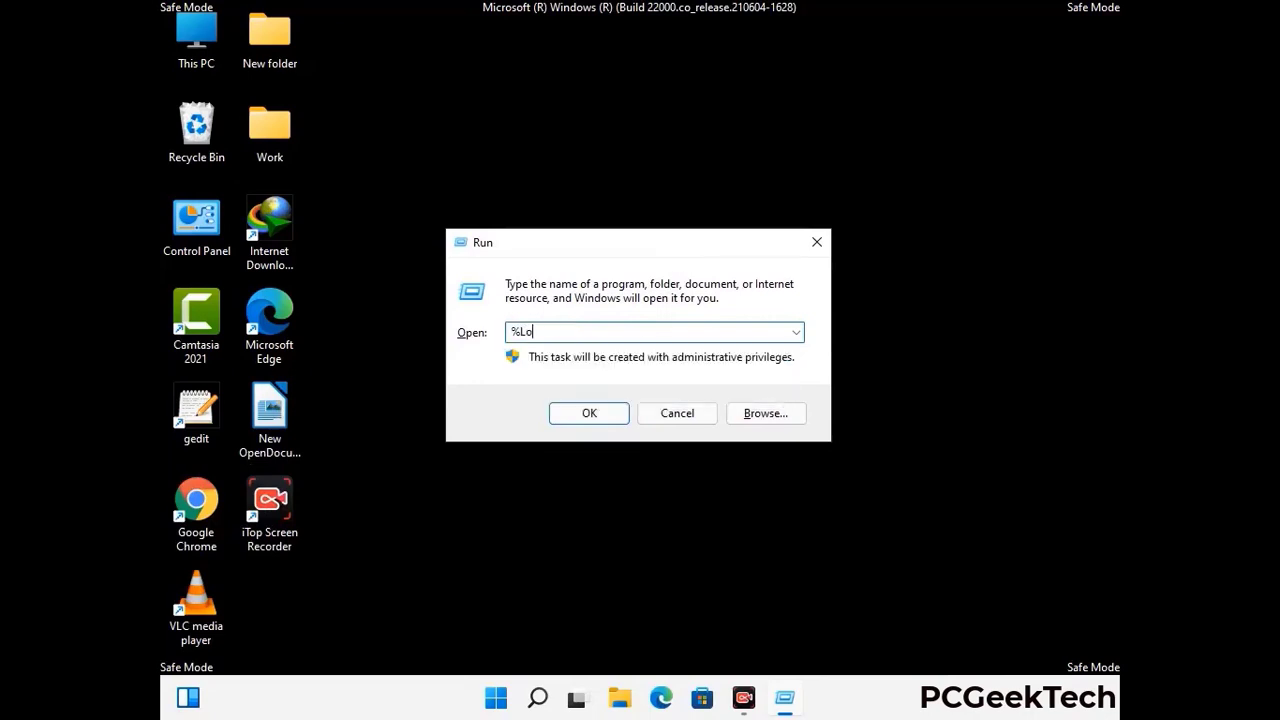
{"action": "type", "text": "lAppData%"}
{"action": "key", "text": "Return"}
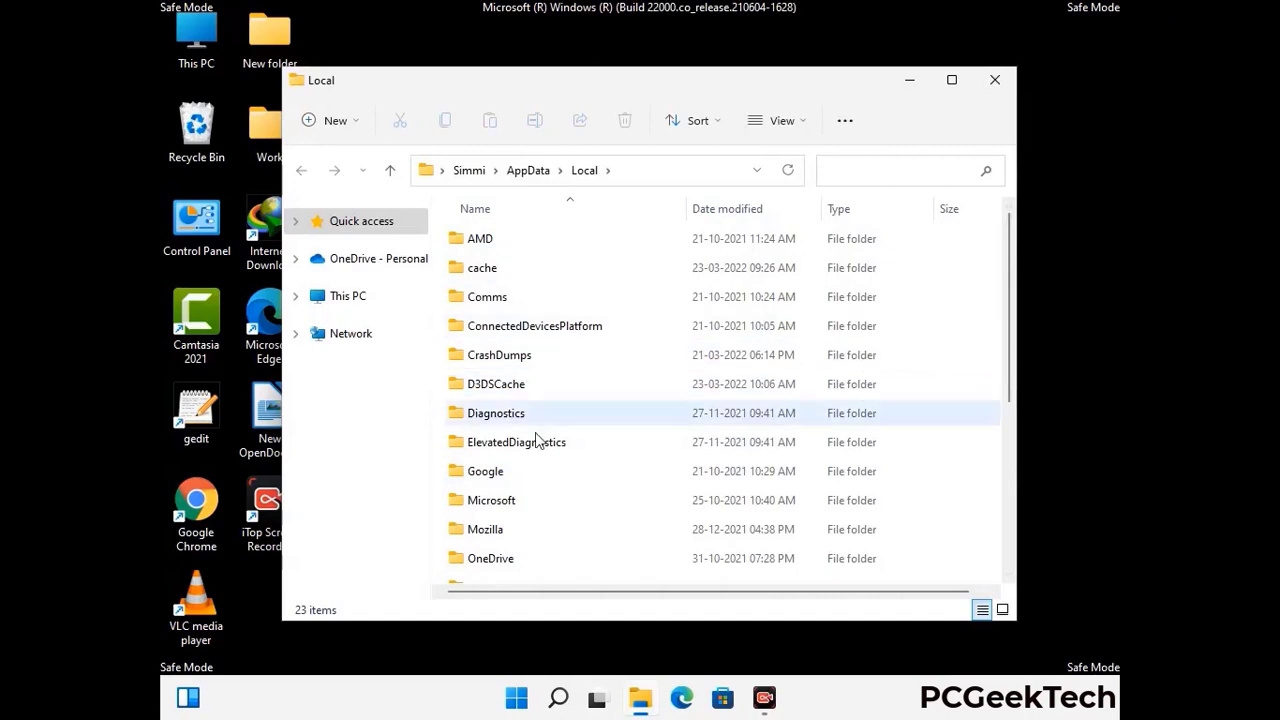
{"action": "scroll", "coordinate": [536, 442], "scroll_direction": "down", "scroll_amount": 1}
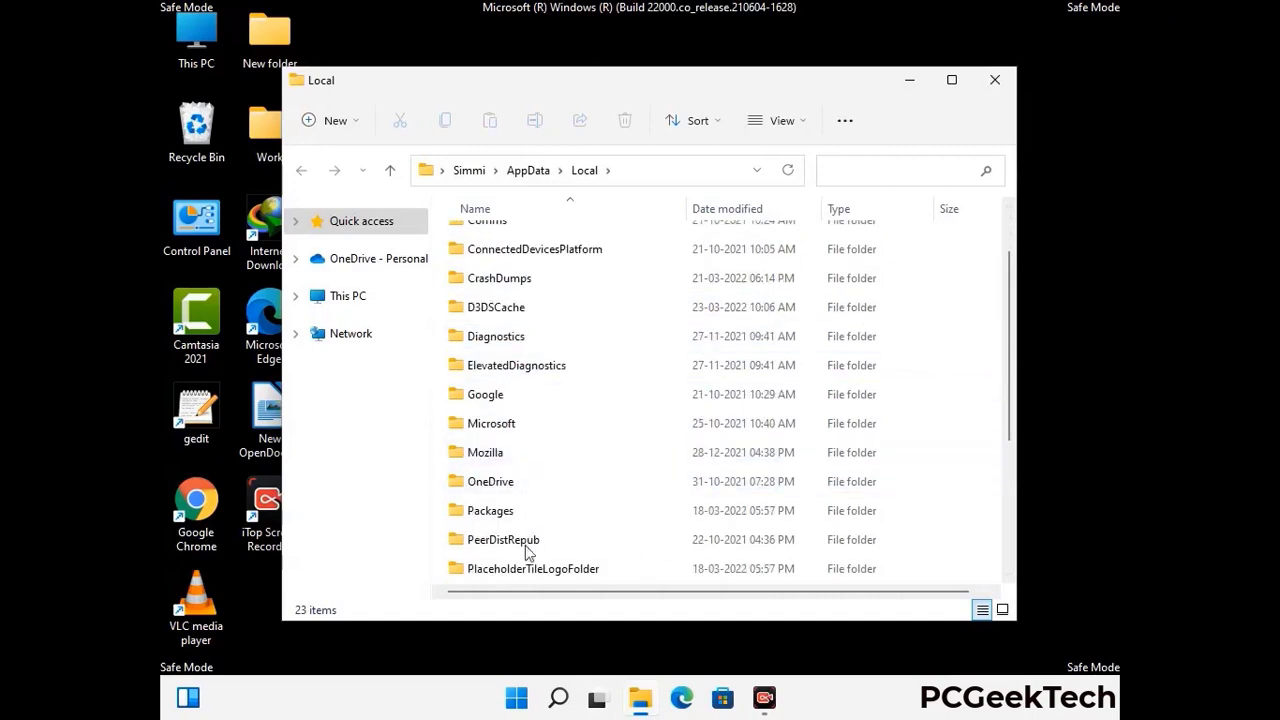
{"action": "left_click", "coordinate": [500, 460]}
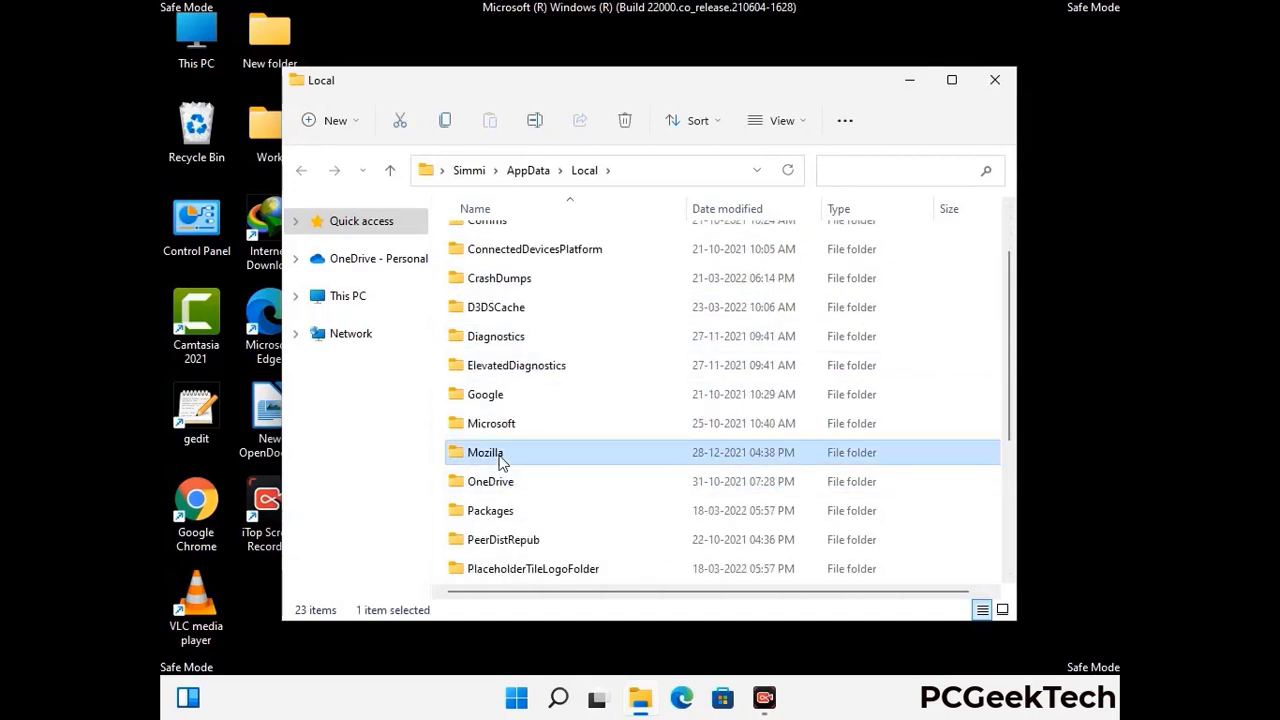
{"action": "left_click", "coordinate": [623, 130]}
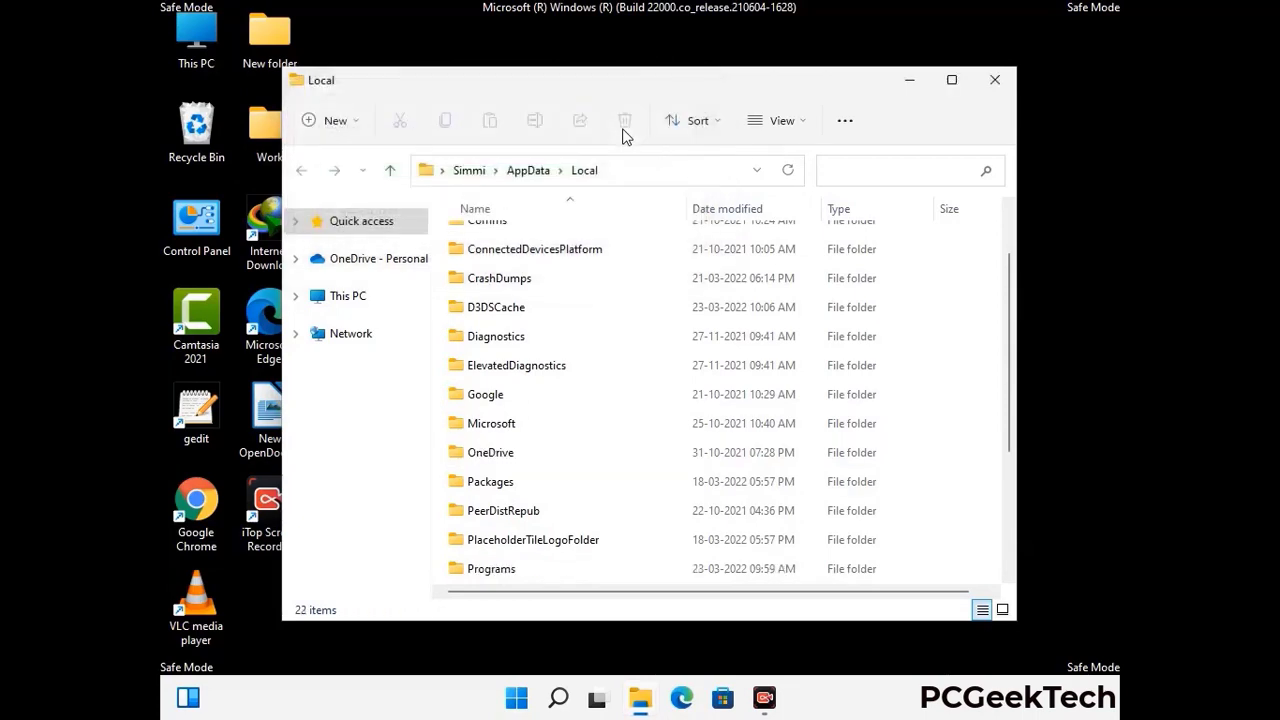
{"action": "left_click", "coordinate": [996, 88]}
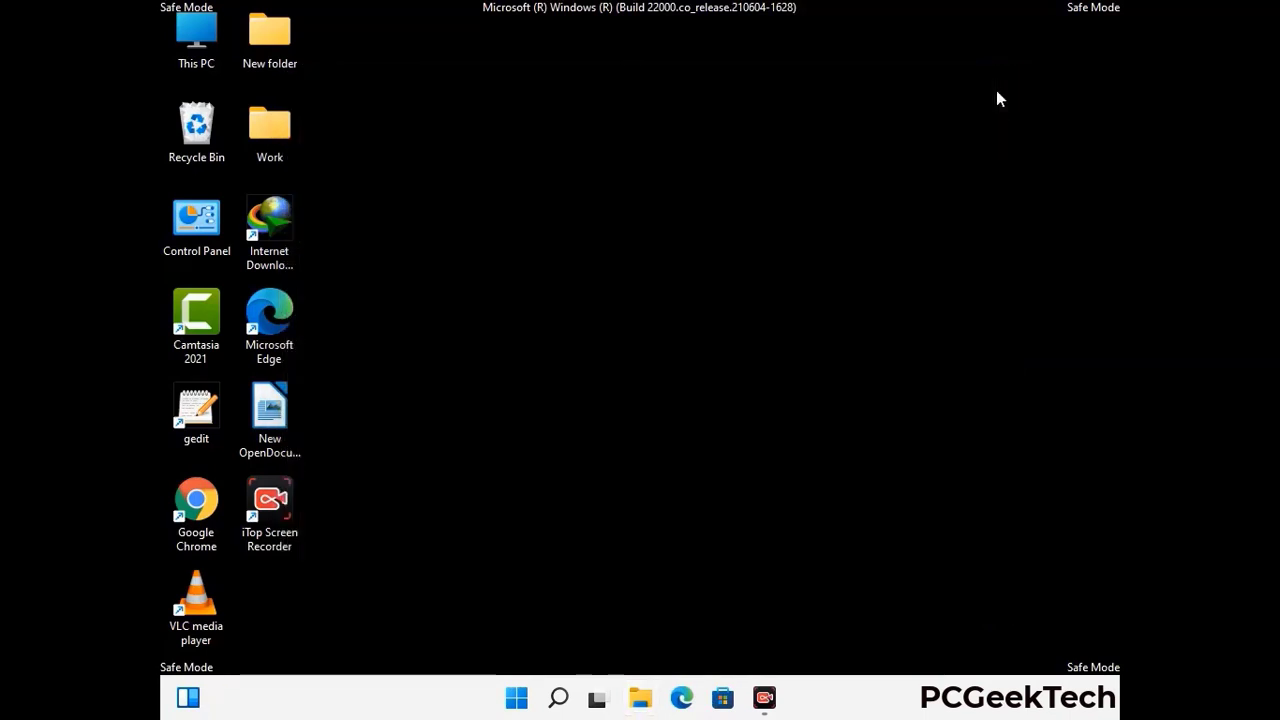
Run %ProgramData% from the Run box to open C:\ProgramData
{"action": "key", "text": "super+r"}
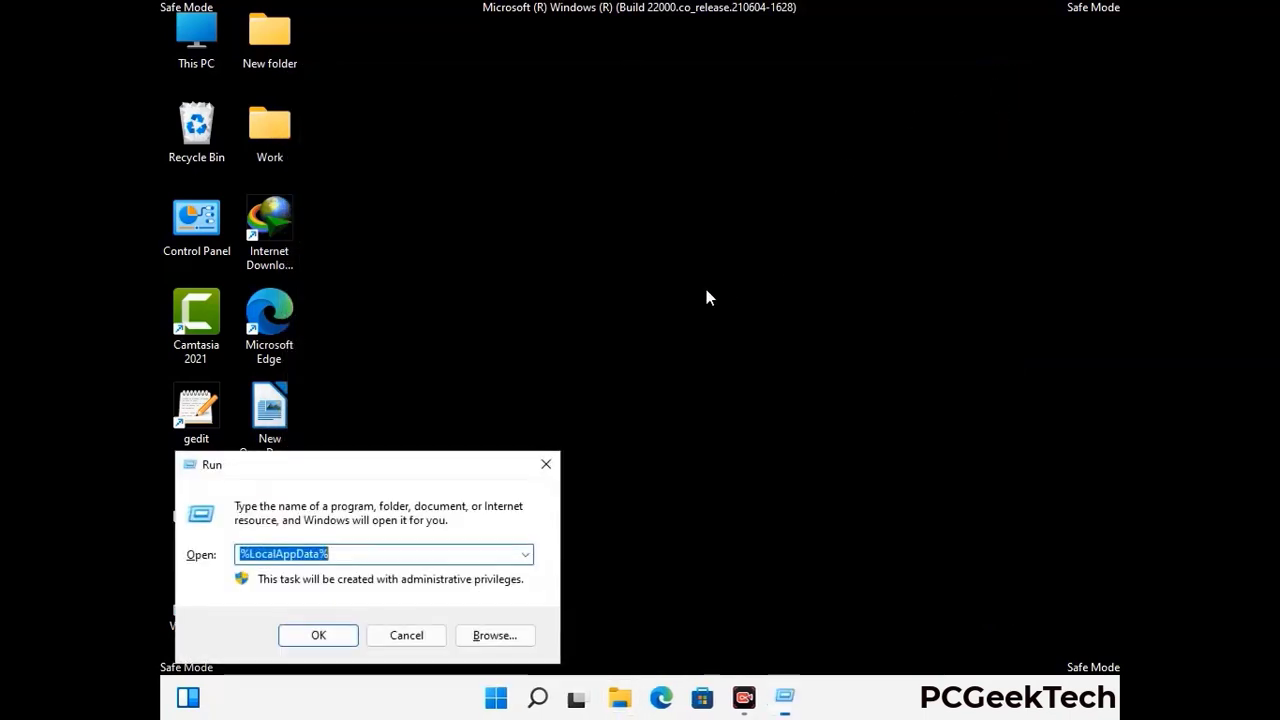
{"action": "left_click_drag", "start_coordinate": [356, 470], "coordinate": [588, 268]}
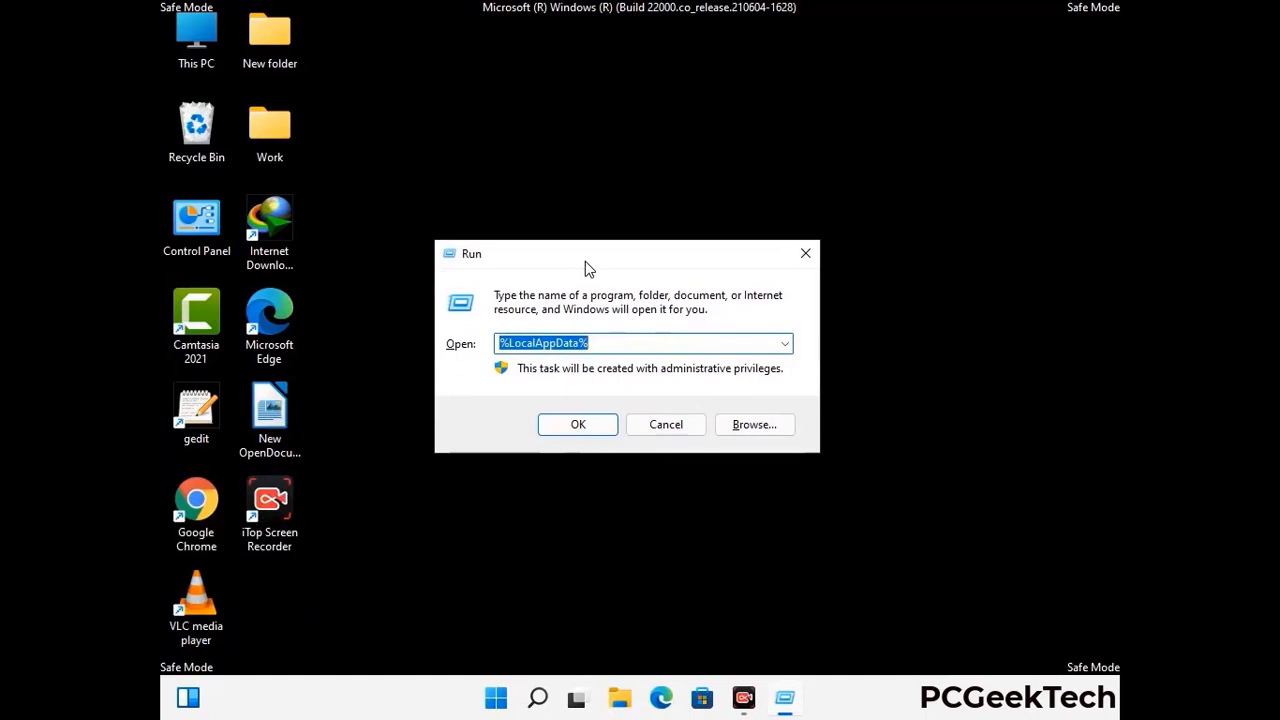
{"action": "type", "text": "%"}
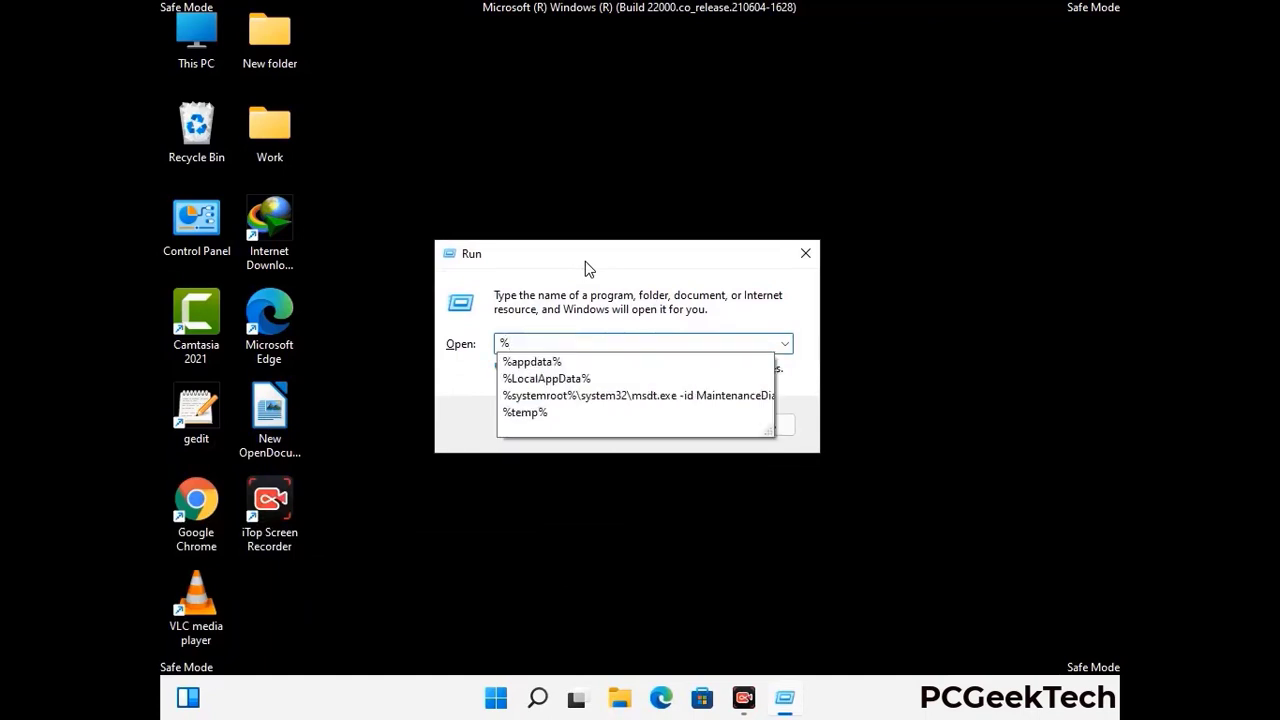
{"action": "type", "text": "ProgramData%"}
{"action": "key", "text": "Return"}
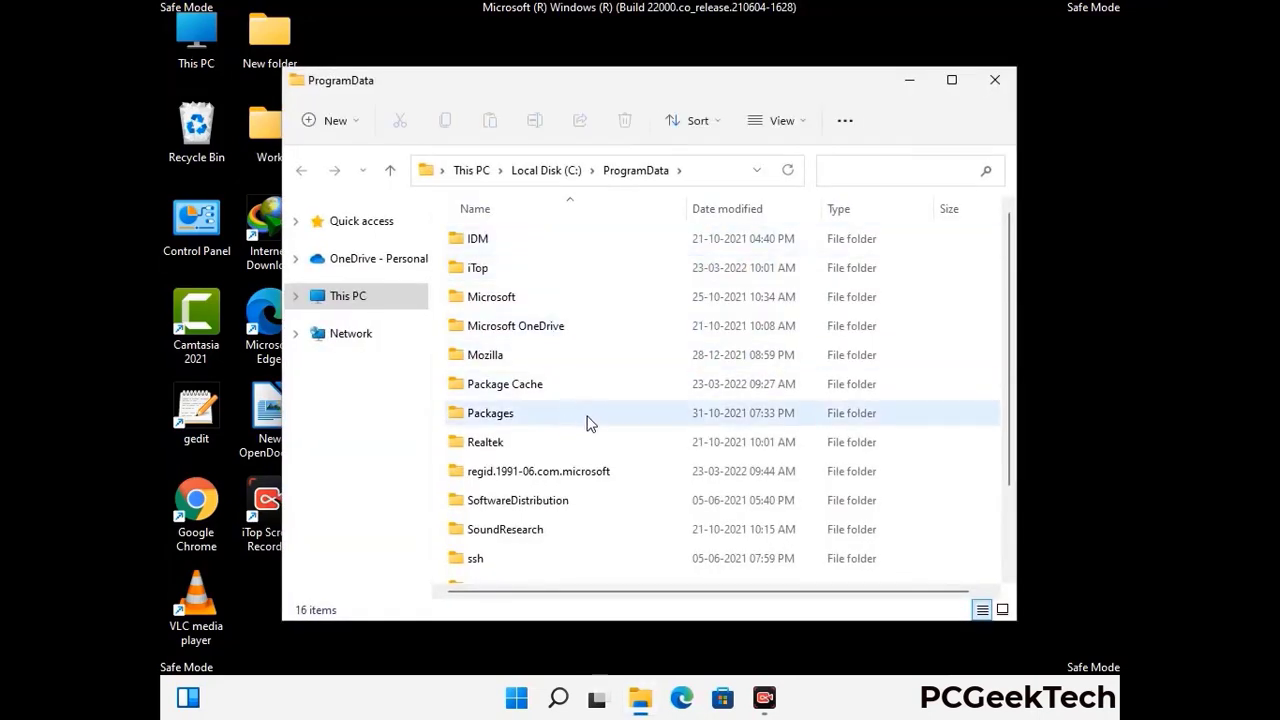
Delete the Mozilla folder from ProgramData and close the window
{"action": "scroll", "coordinate": [589, 423], "scroll_direction": "down", "scroll_amount": 2}
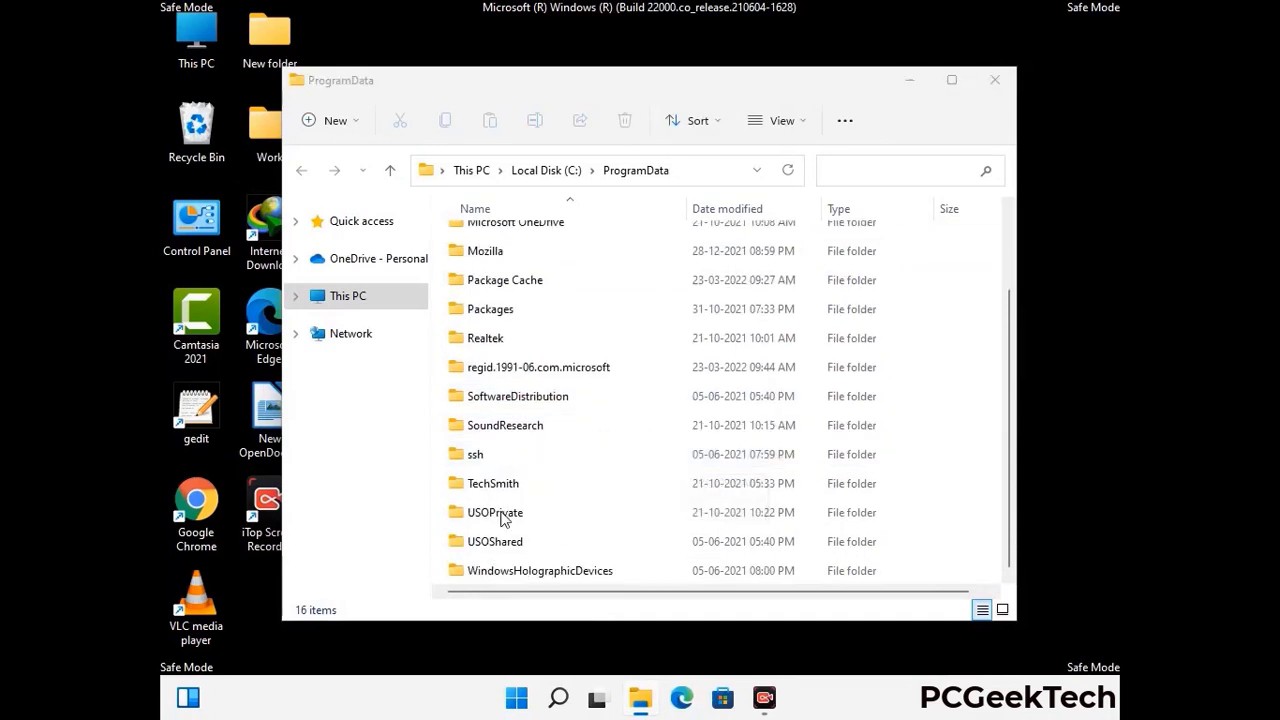
{"action": "left_click", "coordinate": [505, 251]}
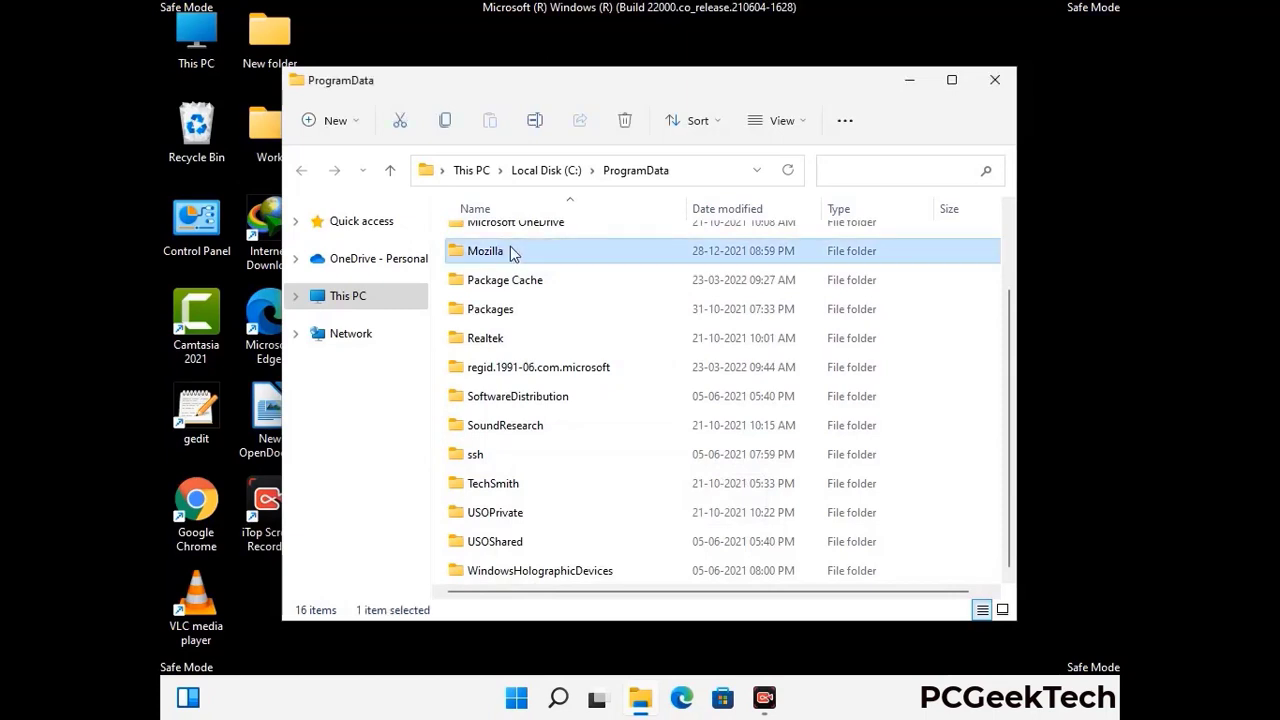
{"action": "left_click", "coordinate": [626, 121]}
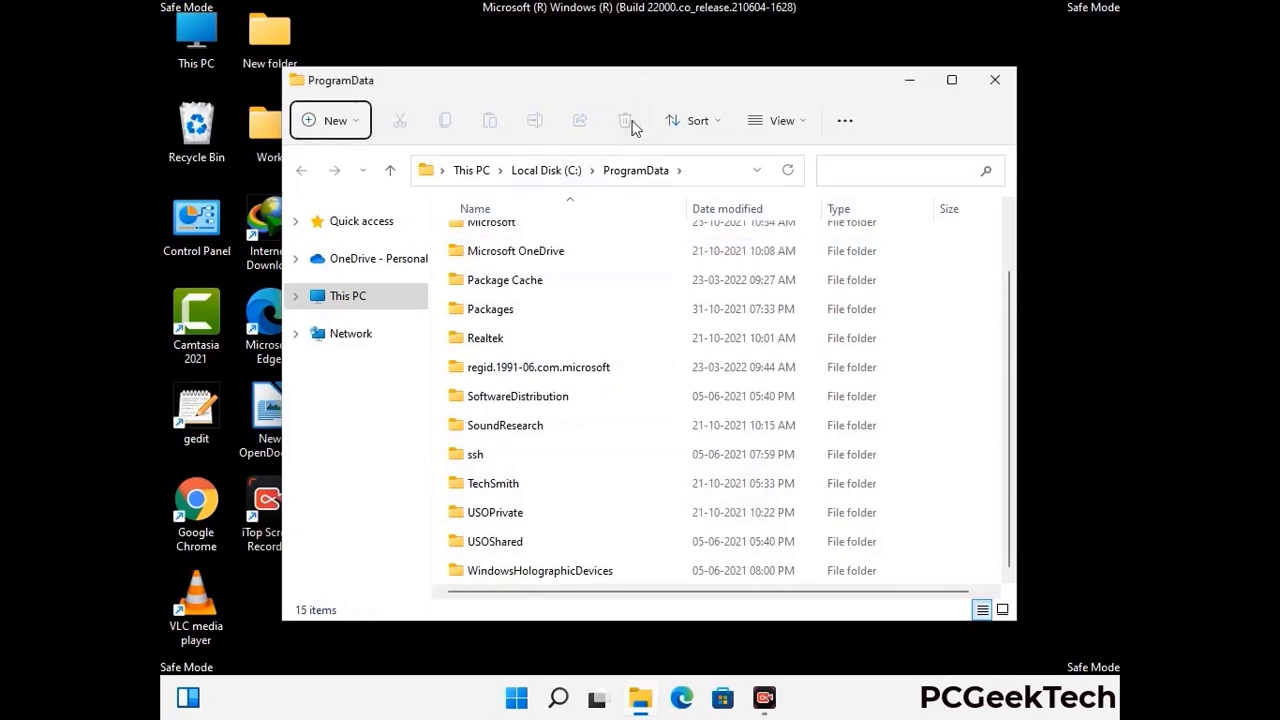
{"action": "scroll", "coordinate": [743, 285], "scroll_direction": "up", "scroll_amount": 1}
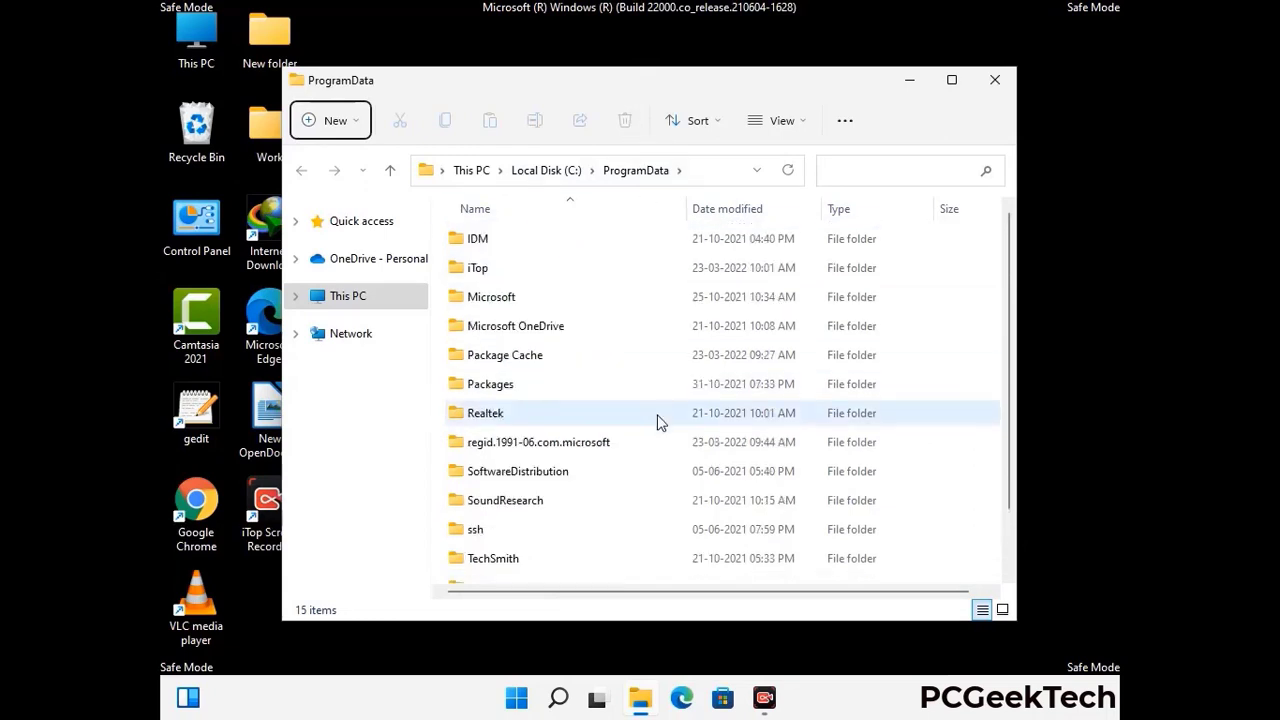
{"action": "left_click", "coordinate": [1003, 82]}
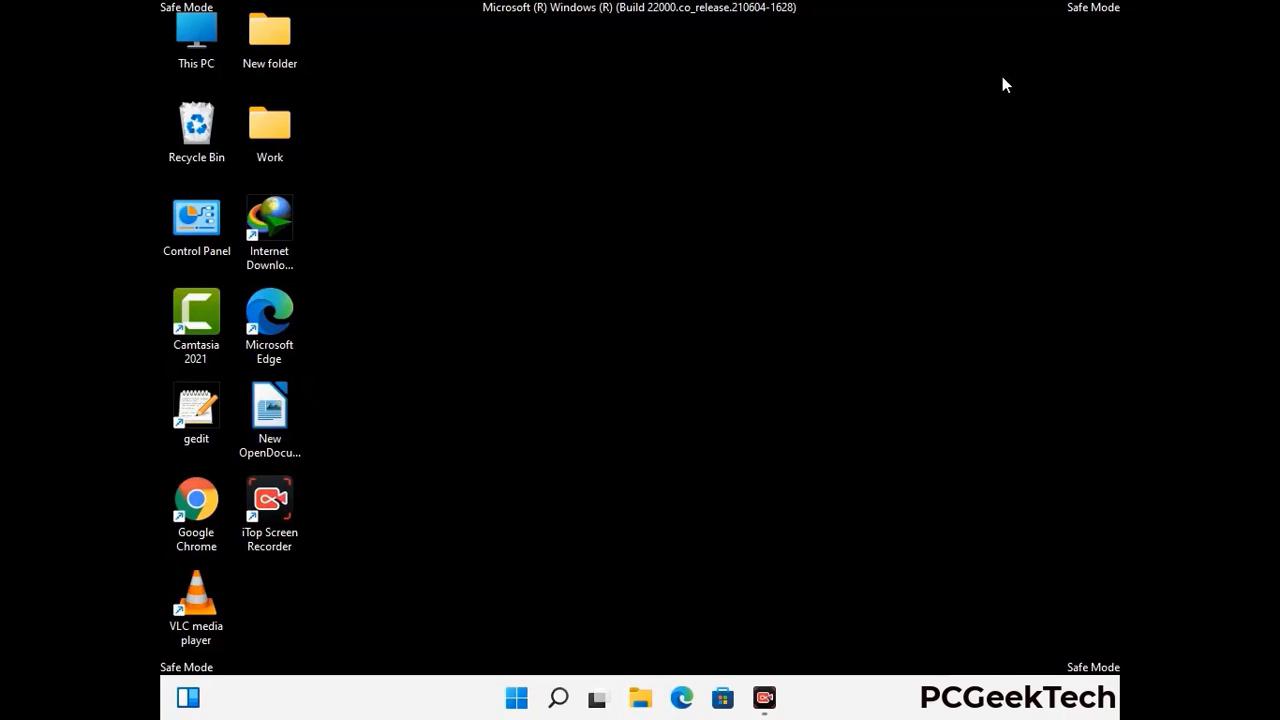
Run %WinDir% from the Run box to open C:\Windows
{"action": "key", "text": "super+r"}
{"action": "left_click_drag", "start_coordinate": [417, 463], "coordinate": [667, 260]}
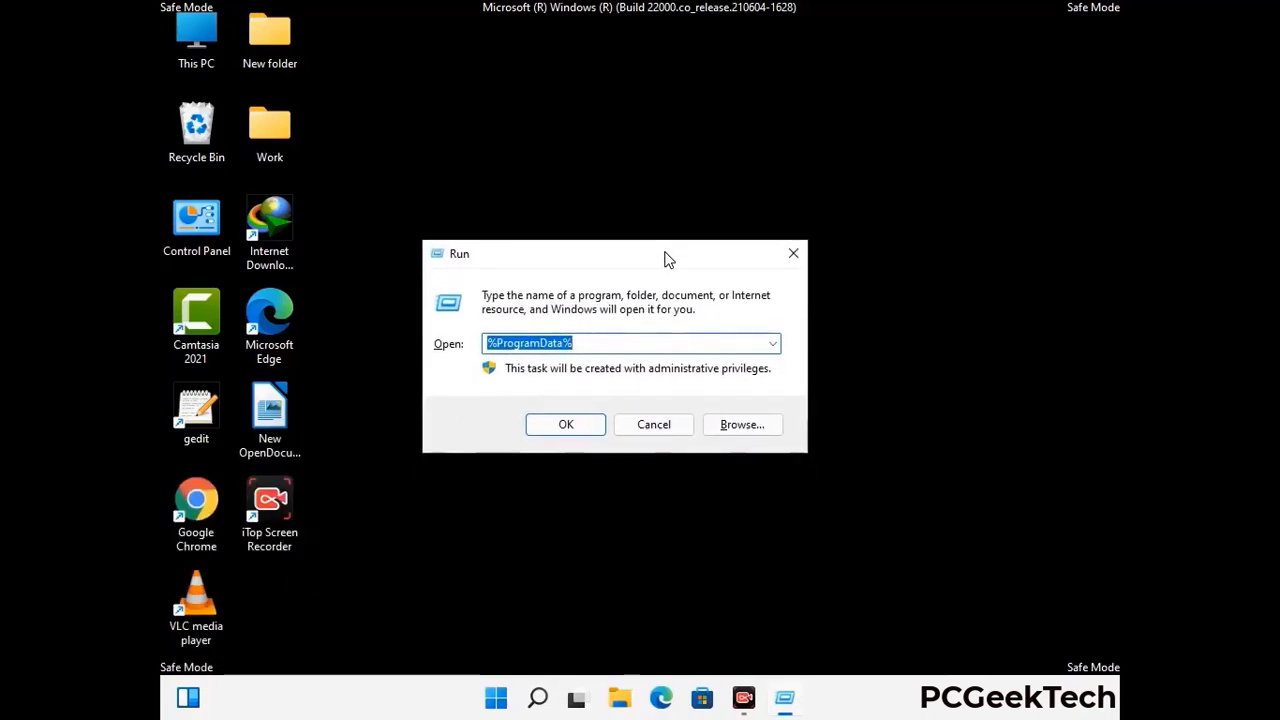
{"action": "type", "text": "%WinDir%"}
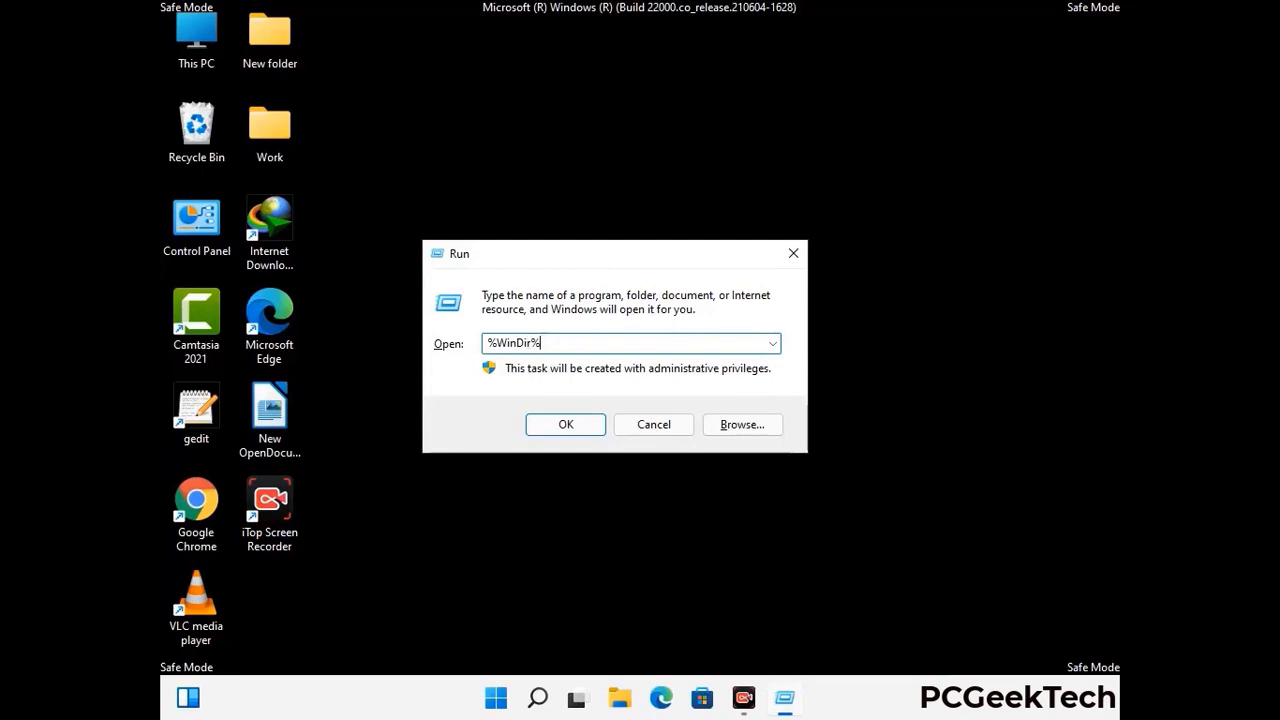
{"action": "key", "text": "Return"}
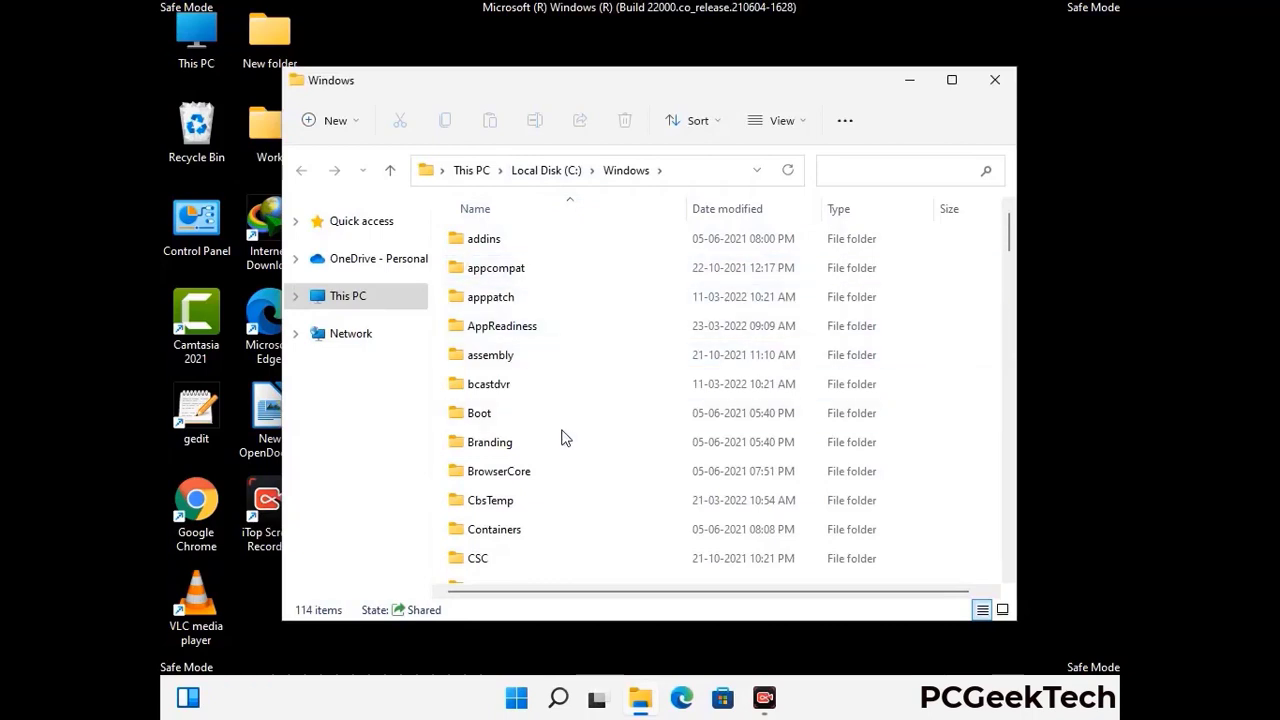
Scroll through the 114 items in C:\Windows, then close the window
{"action": "scroll", "coordinate": [563, 445], "scroll_direction": "down", "scroll_amount": 2}
{"action": "scroll", "coordinate": [563, 445], "scroll_direction": "down", "scroll_amount": 1}
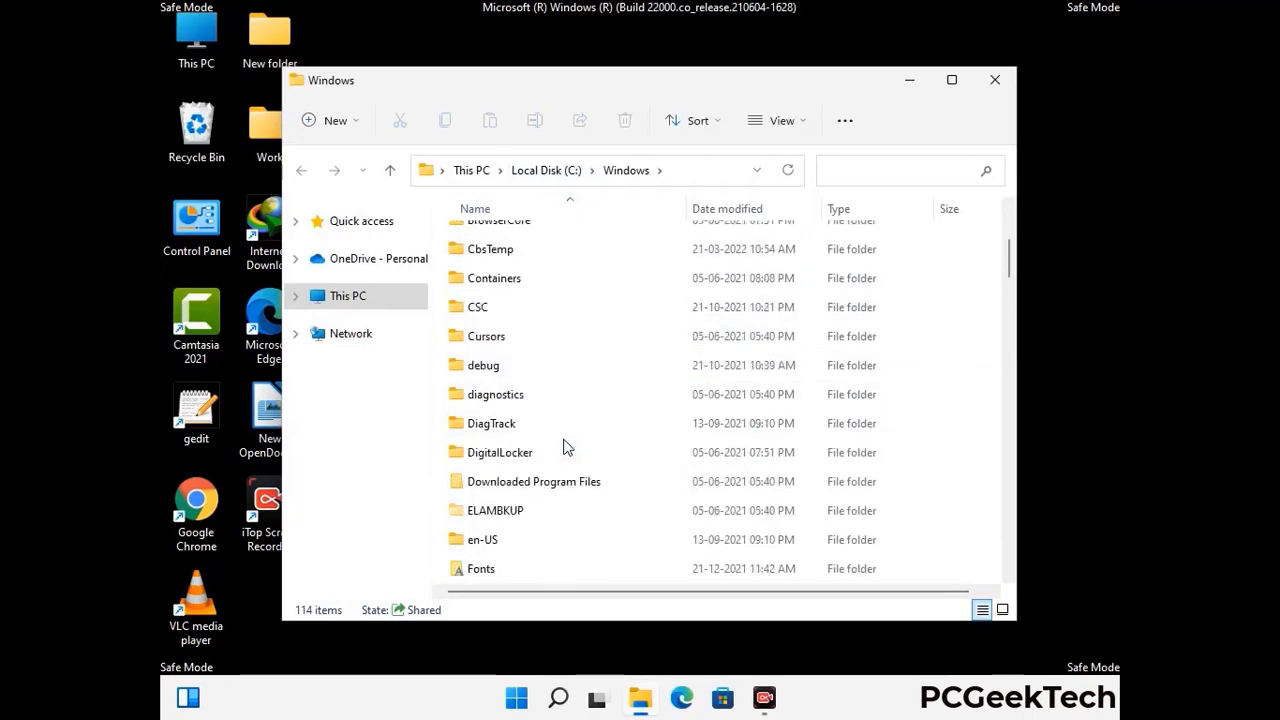
{"action": "scroll", "coordinate": [563, 447], "scroll_direction": "down", "scroll_amount": 5}
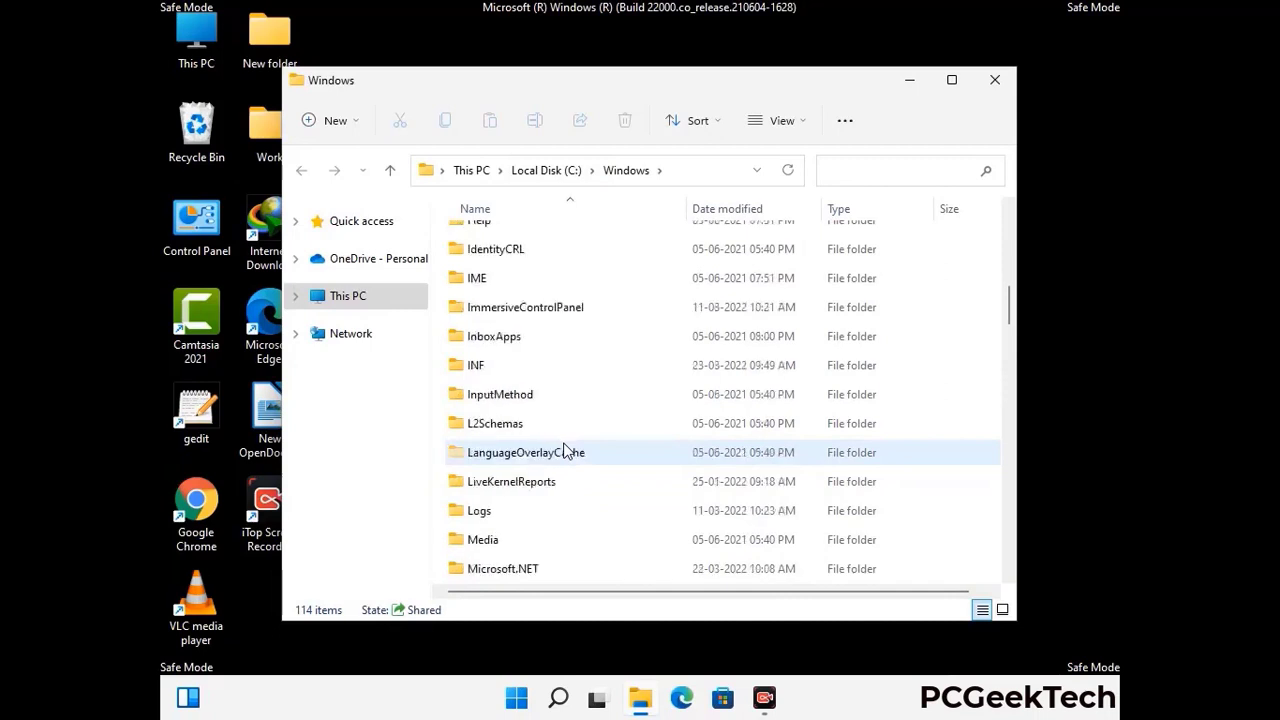
{"action": "scroll", "coordinate": [565, 452], "scroll_direction": "down", "scroll_amount": 1}
{"action": "scroll", "coordinate": [563, 452], "scroll_direction": "down", "scroll_amount": 6}
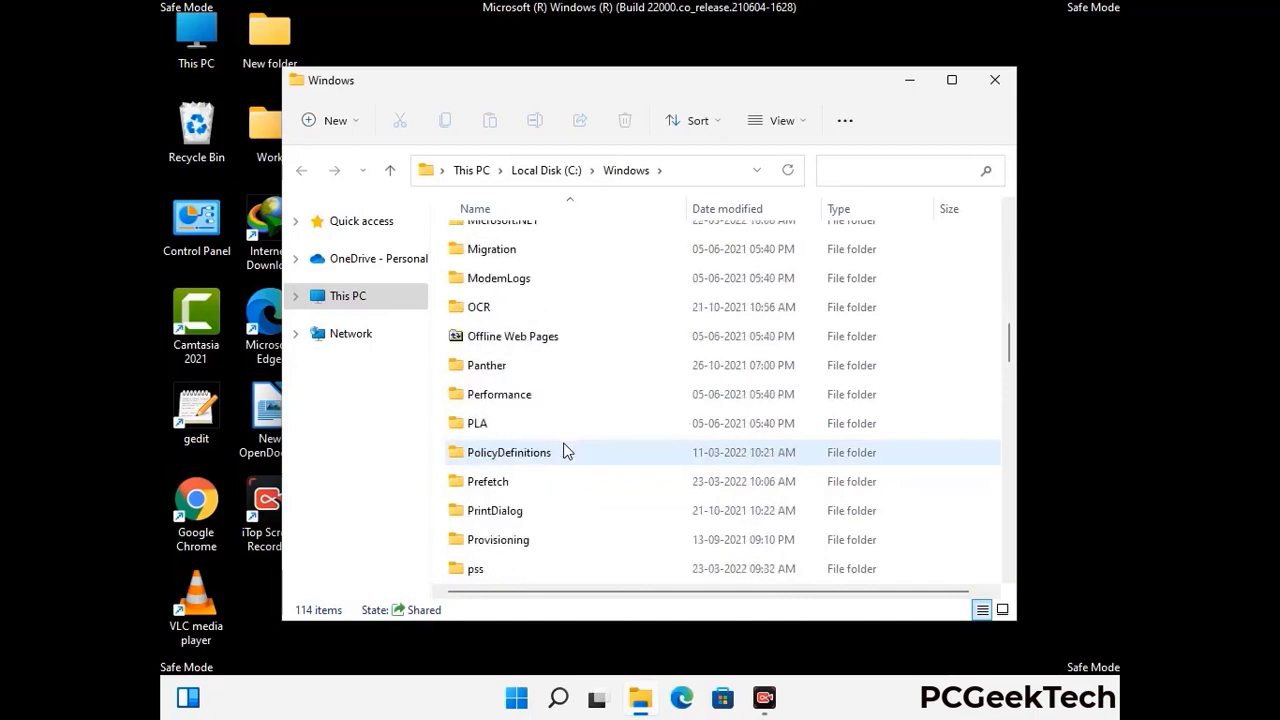
{"action": "scroll", "coordinate": [563, 452], "scroll_direction": "down", "scroll_amount": 7}
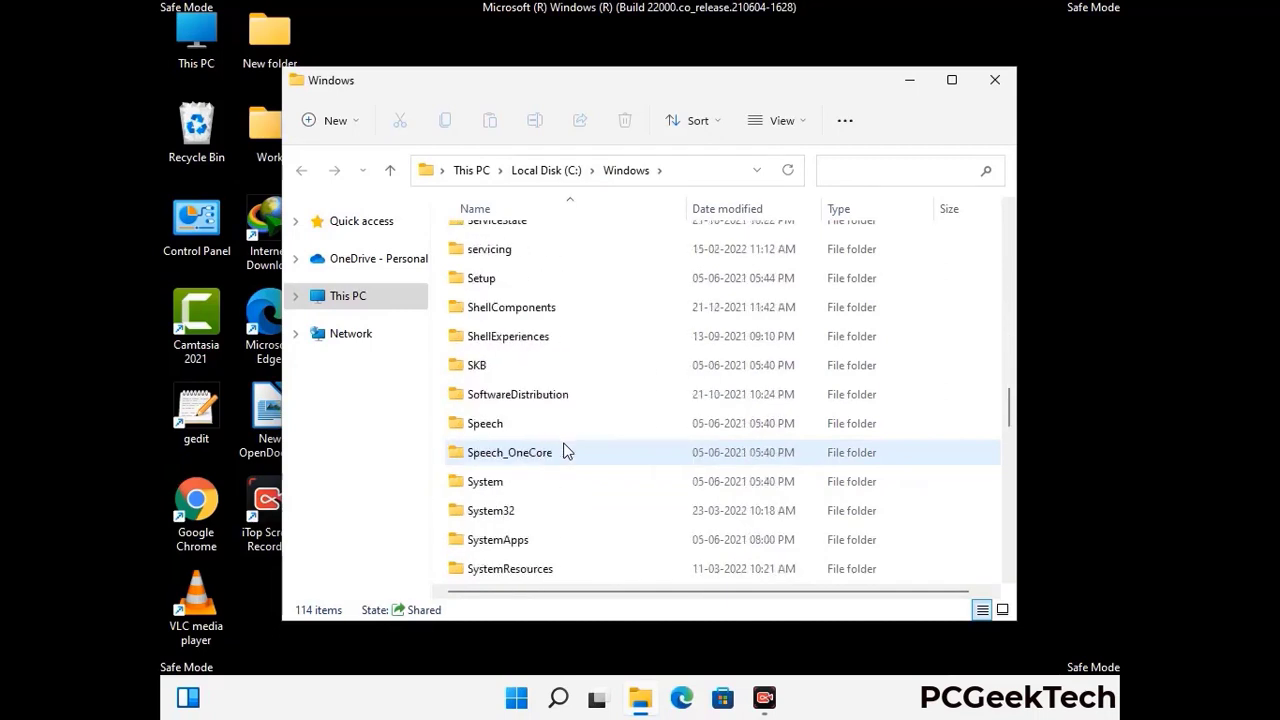
{"action": "scroll", "coordinate": [563, 452], "scroll_direction": "down", "scroll_amount": 11}
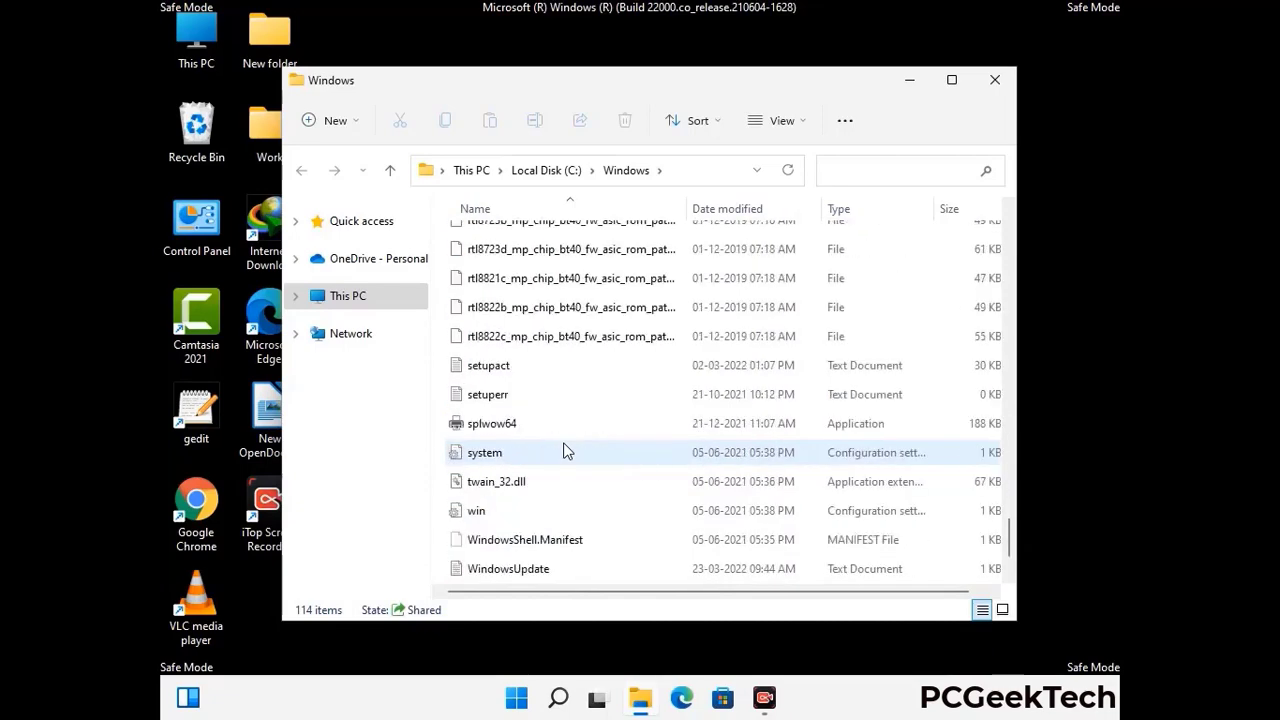
{"action": "scroll", "coordinate": [563, 452], "scroll_direction": "down", "scroll_amount": 1}
{"action": "scroll", "coordinate": [563, 452], "scroll_direction": "up", "scroll_amount": 11}
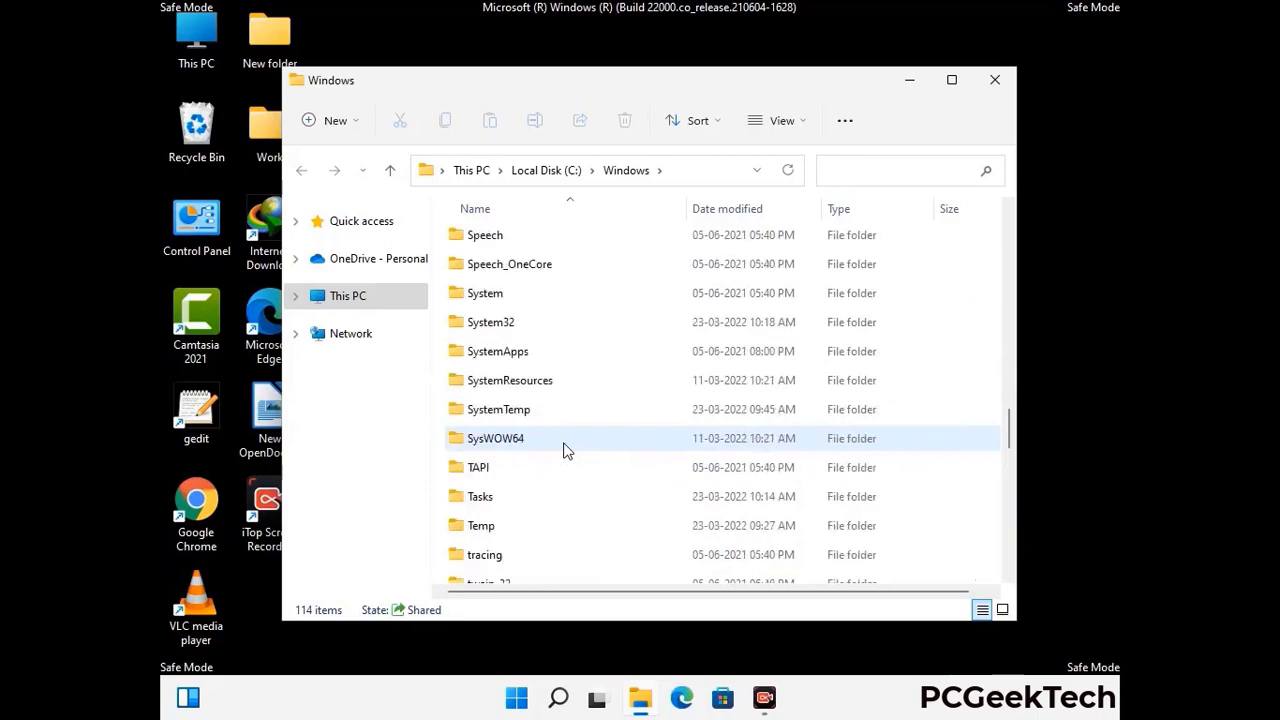
{"action": "scroll", "coordinate": [563, 450], "scroll_direction": "up", "scroll_amount": 3}
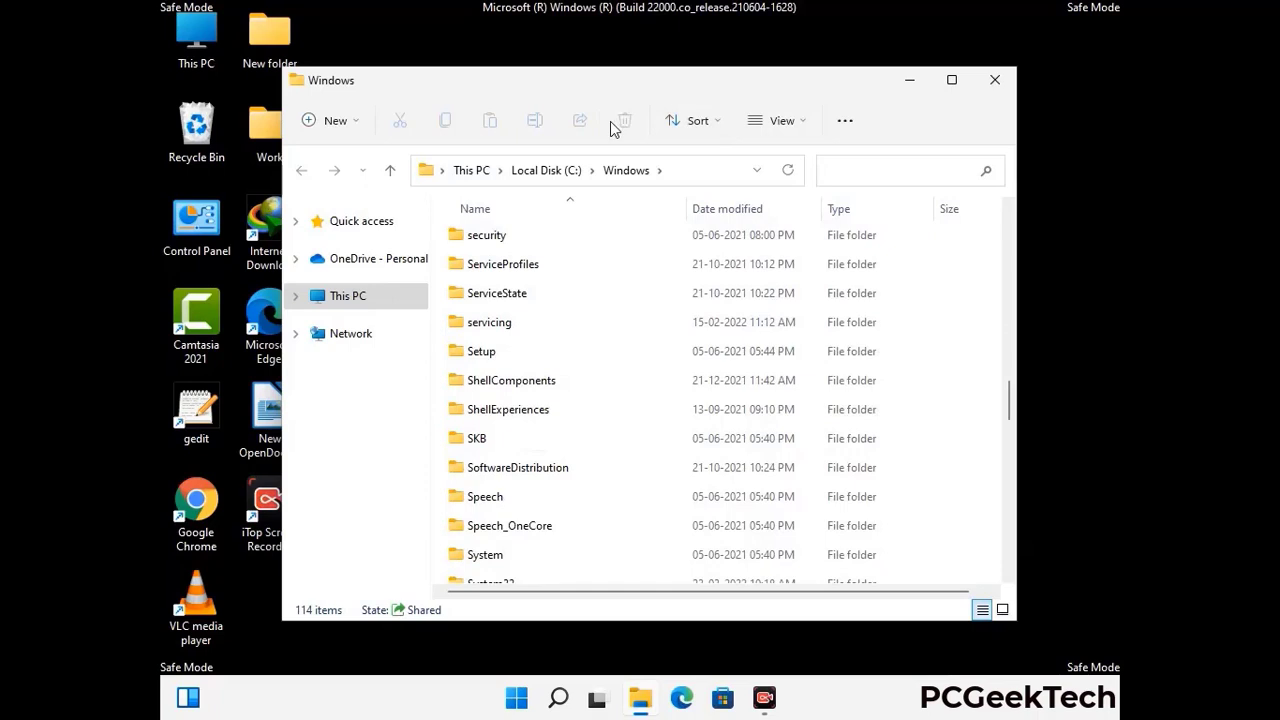
{"action": "left_click", "coordinate": [1004, 84]}
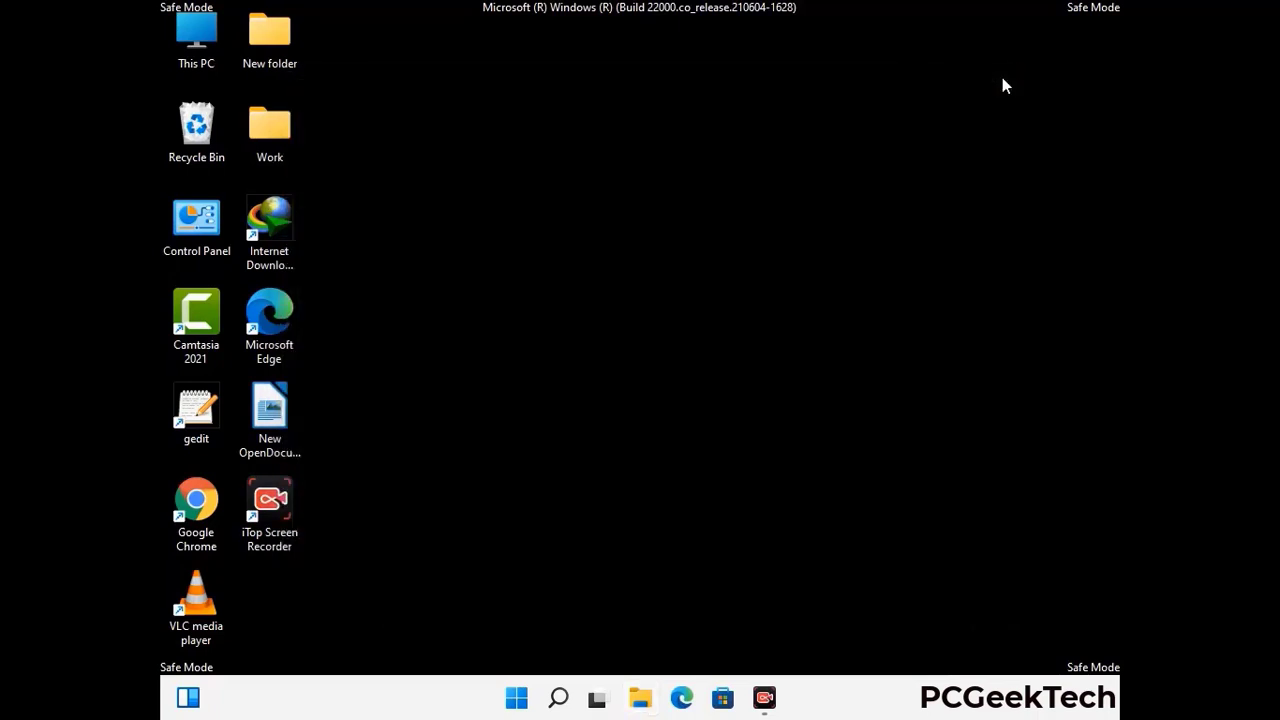
Run %temp%, select and delete all 100 Temp items, then close the folder
{"action": "key", "text": "super+r"}
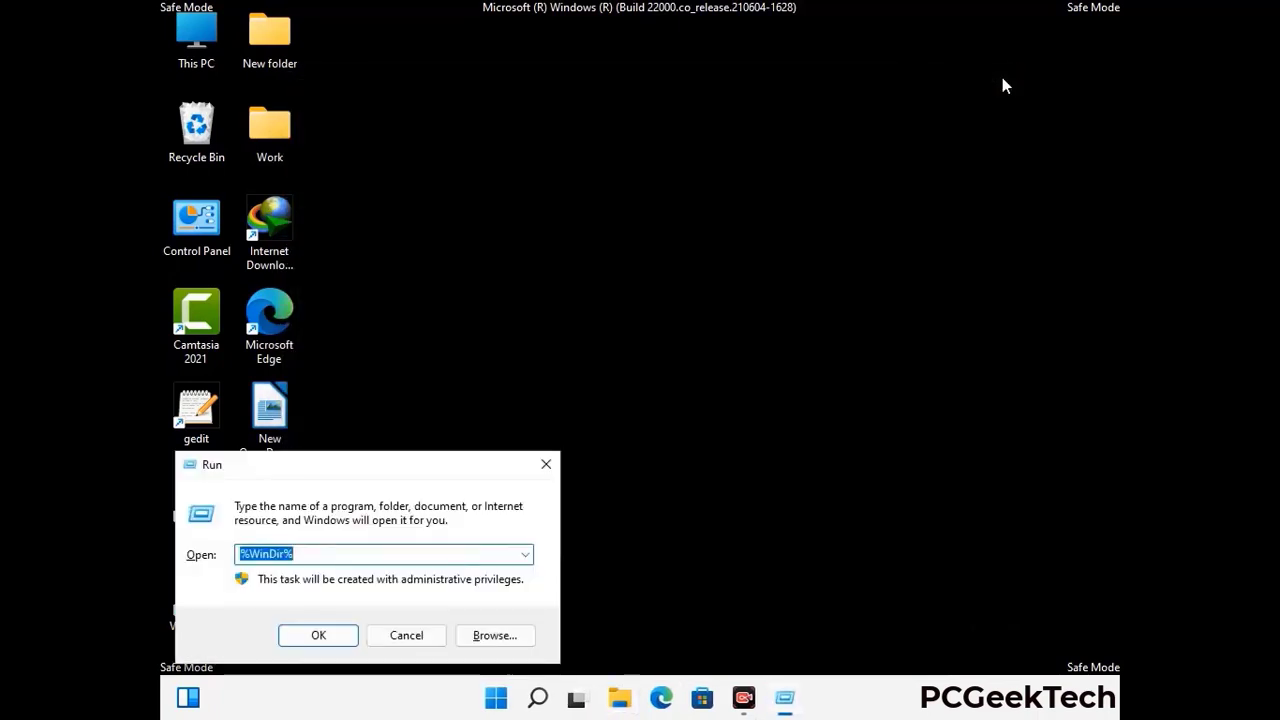
{"action": "left_click_drag", "start_coordinate": [426, 473], "coordinate": [727, 172]}
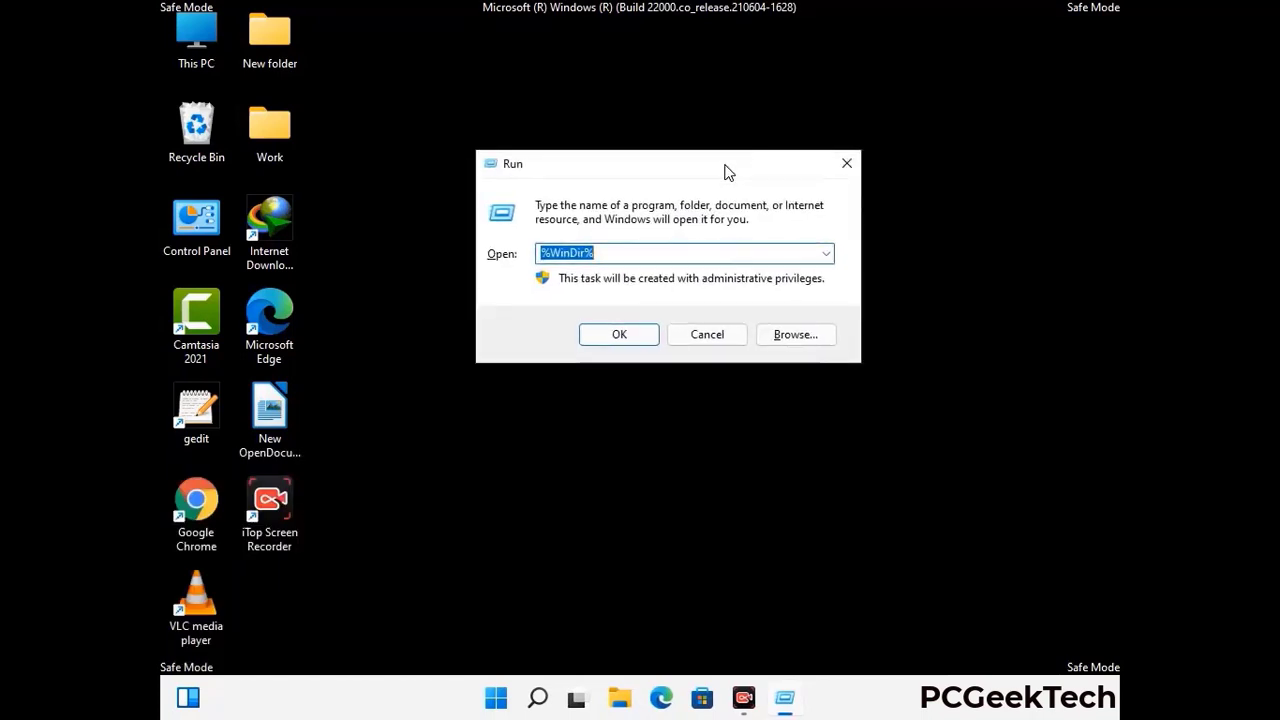
{"action": "type", "text": "%temp%"}
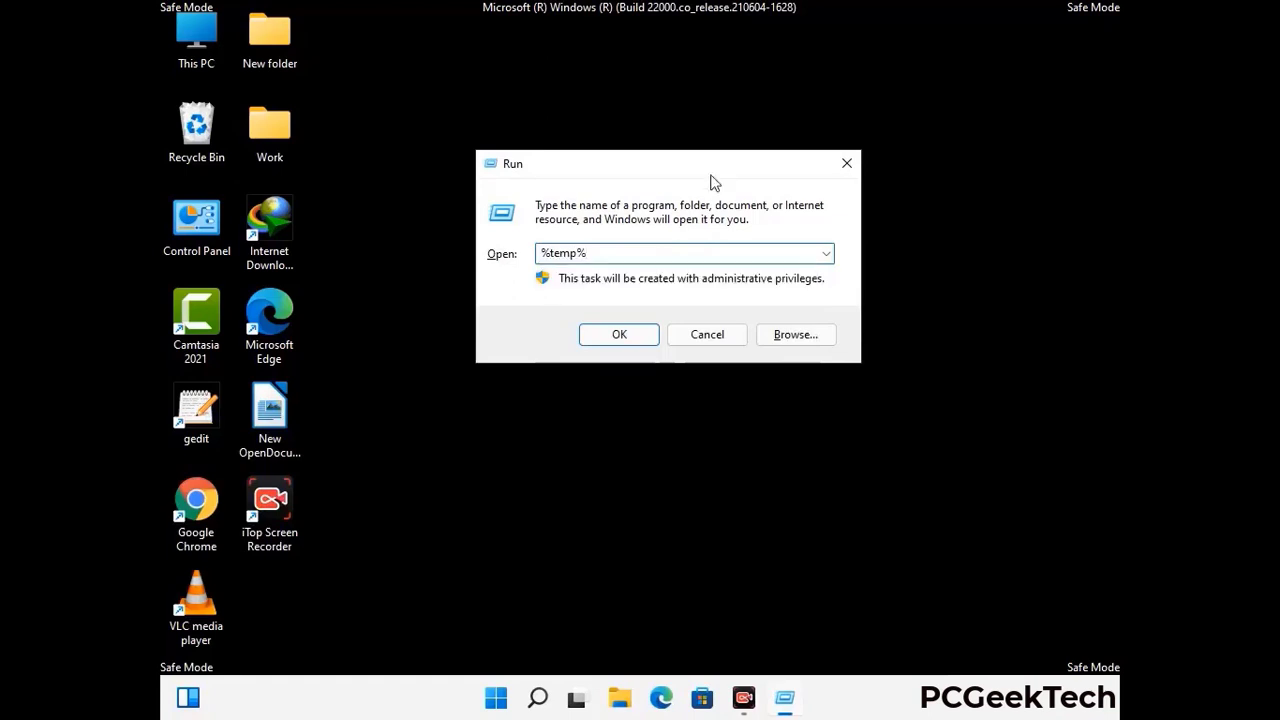
{"action": "left_click", "coordinate": [639, 332]}
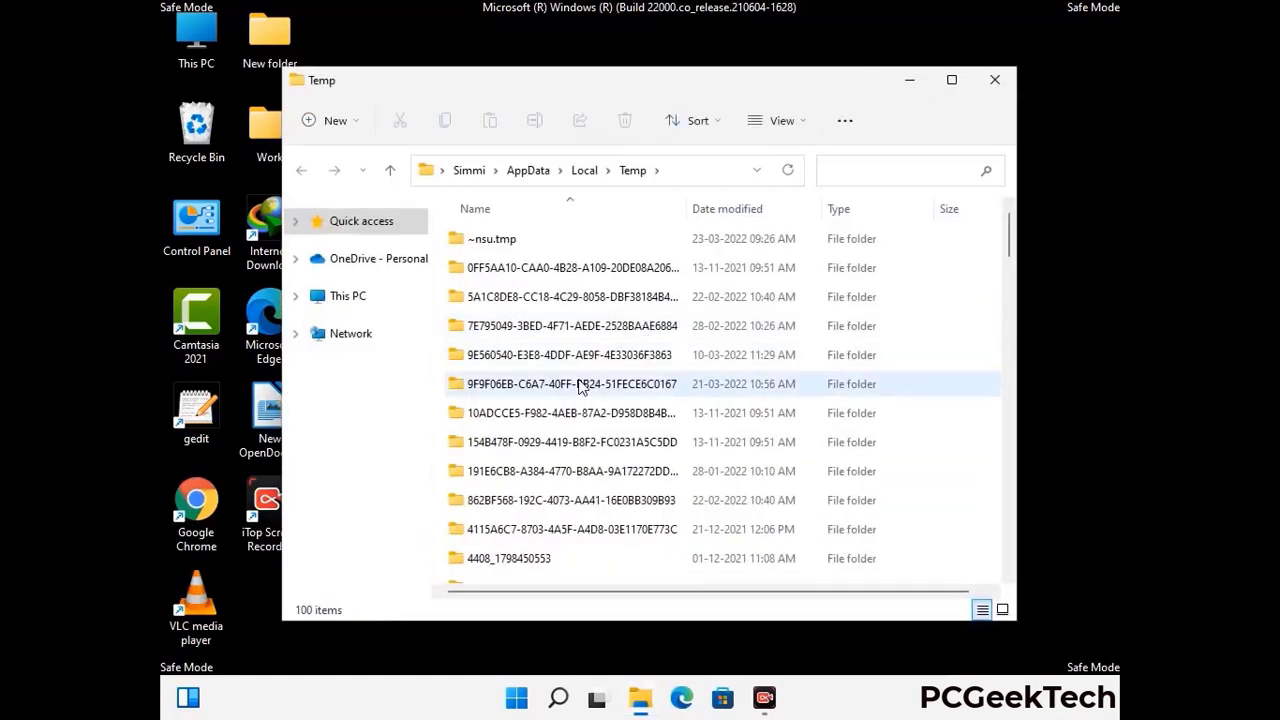
{"action": "left_click", "coordinate": [580, 385]}
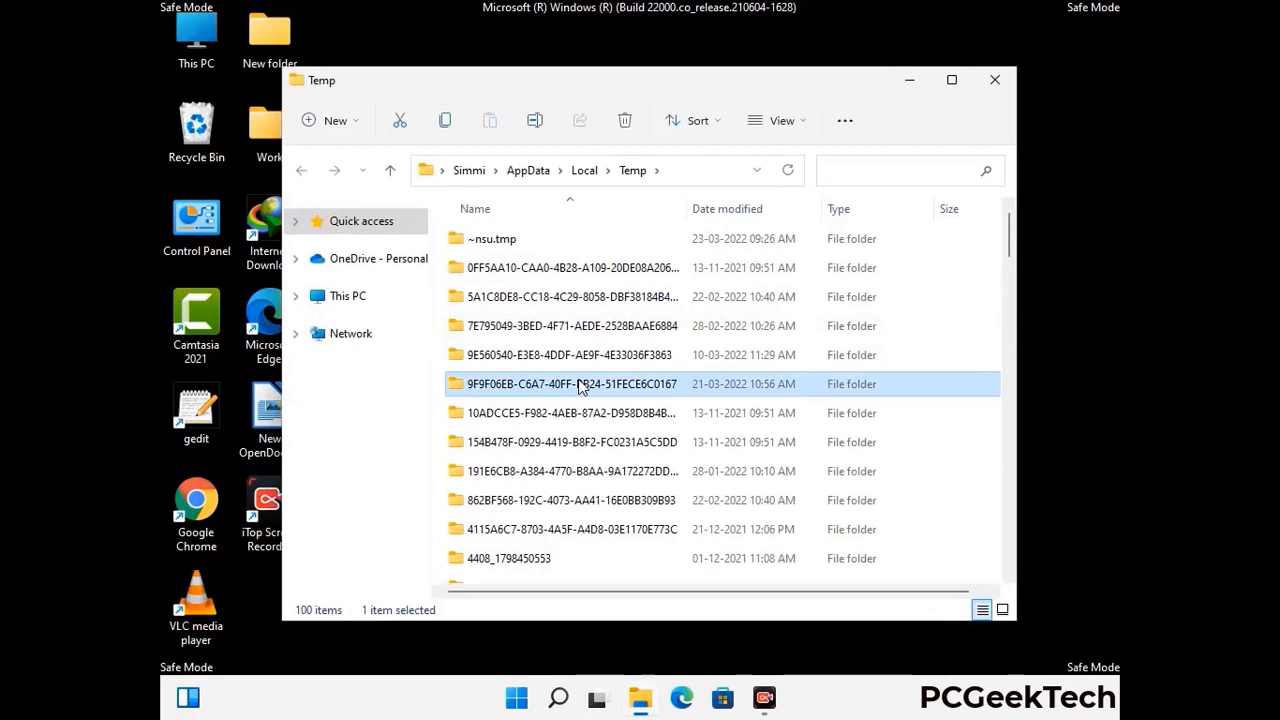
{"action": "key", "text": "ctrl+a"}
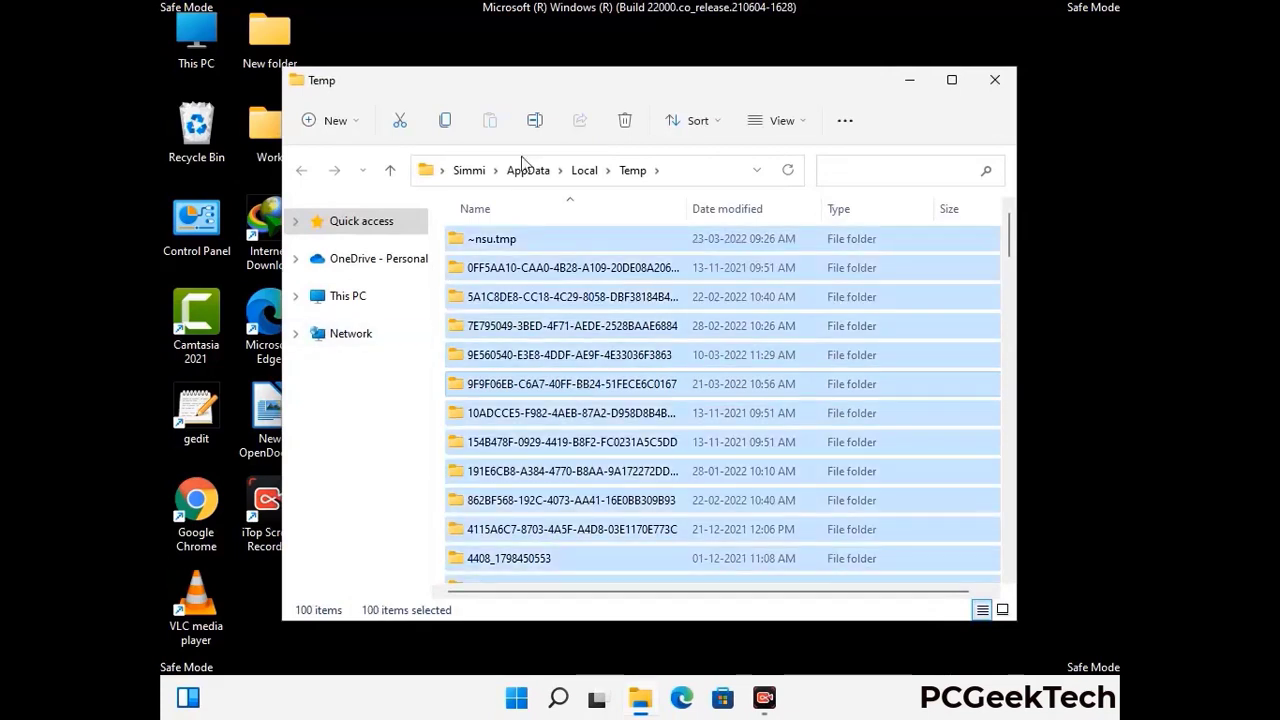
{"action": "left_click", "coordinate": [627, 121]}
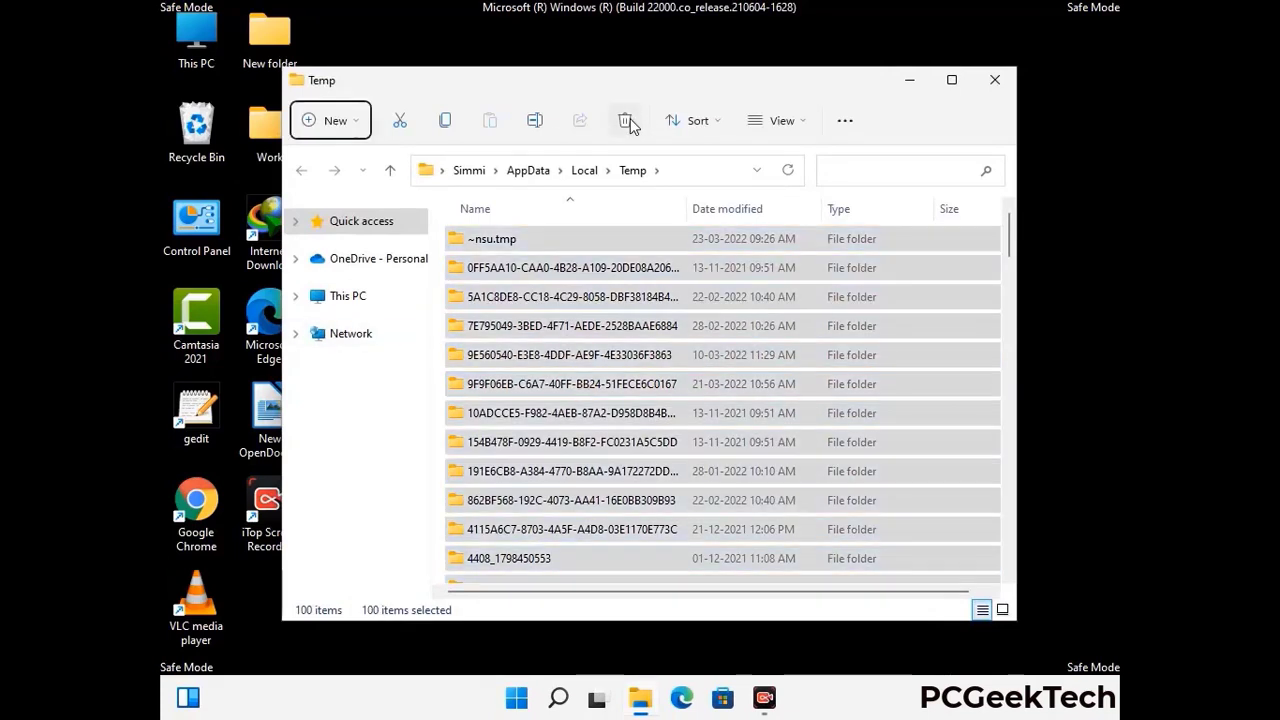
{"action": "left_click", "coordinate": [995, 80]}
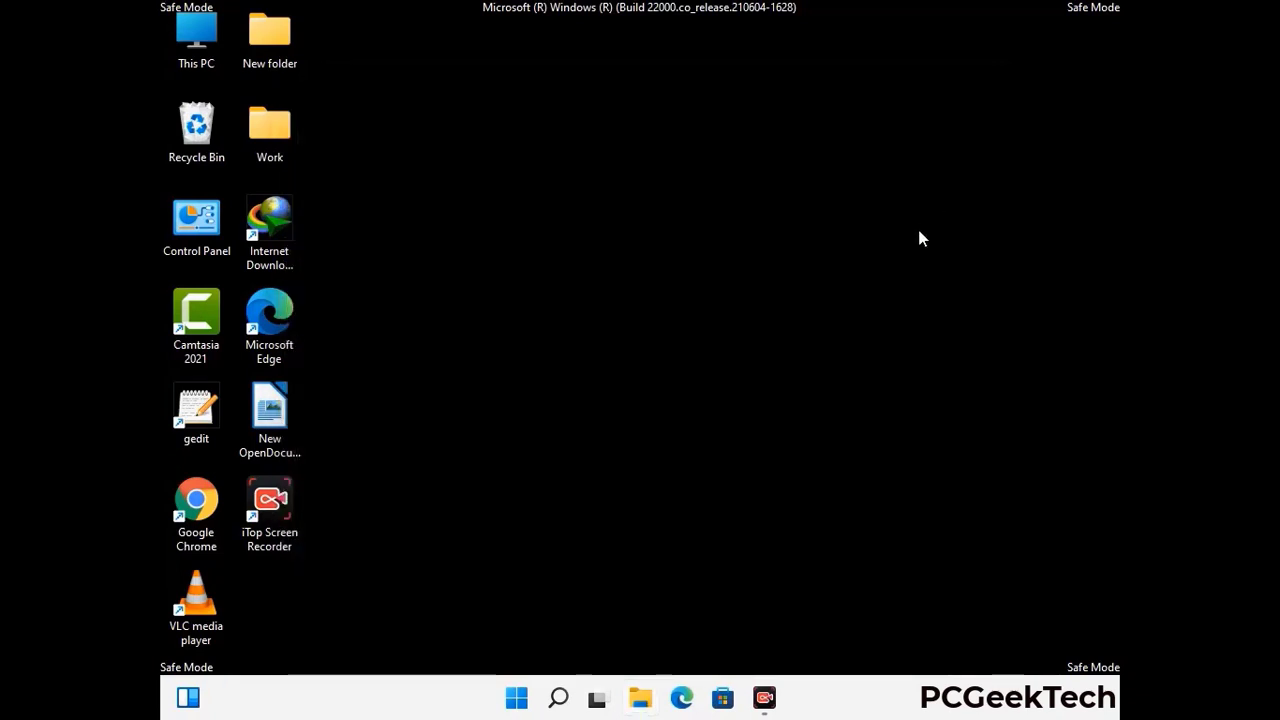
Run 'temp' to open C:\Windows\Temp, delete all six items, and close the folder
{"action": "key", "text": "super+r"}
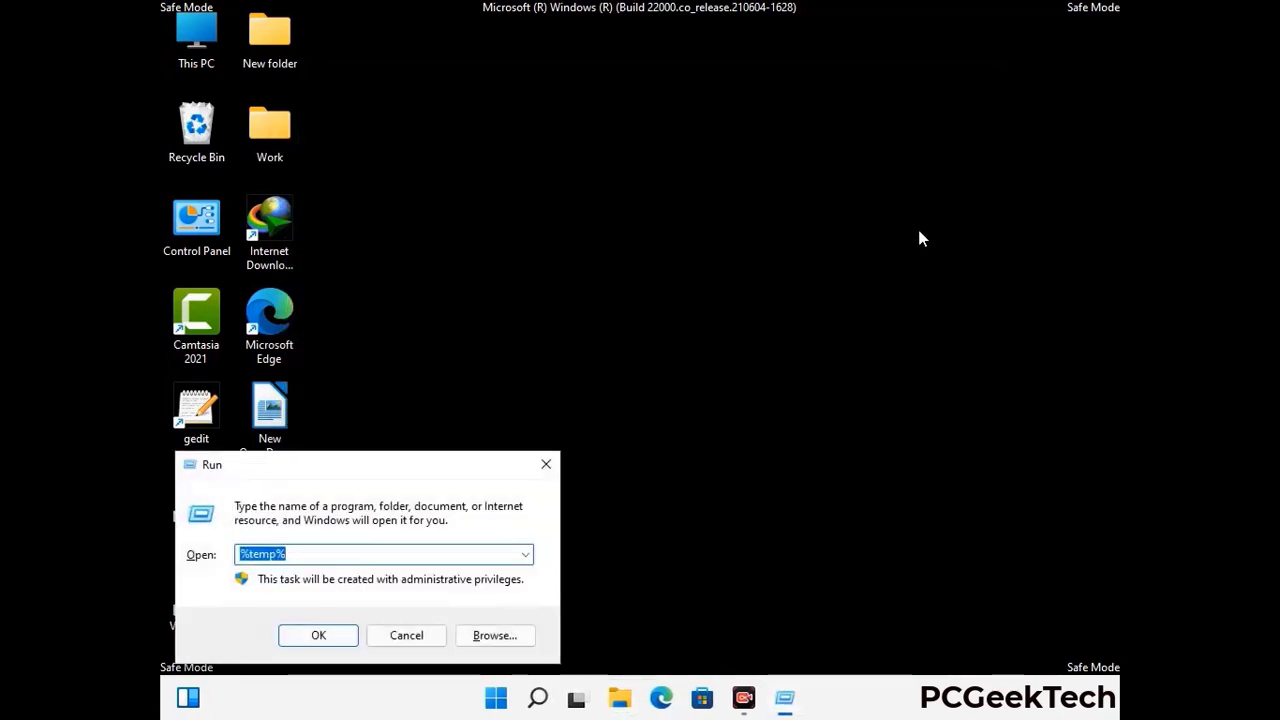
{"action": "left_click_drag", "start_coordinate": [434, 462], "coordinate": [728, 187]}
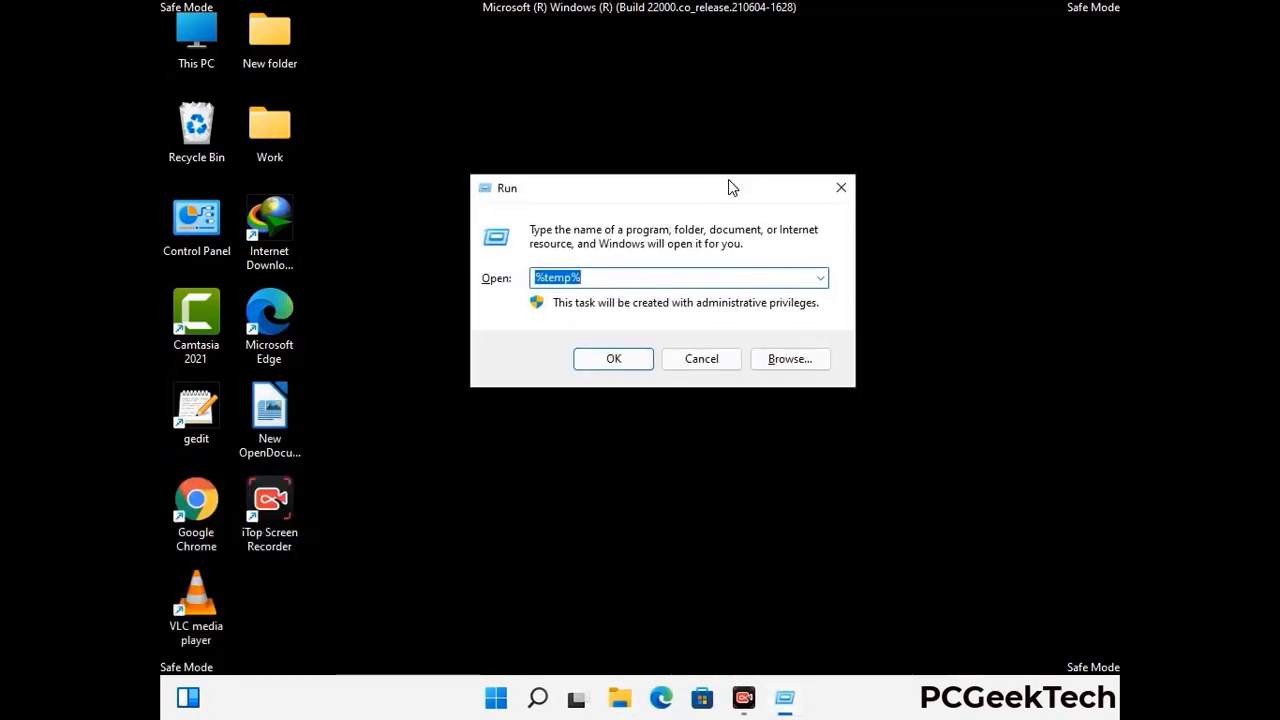
{"action": "type", "text": "temp"}
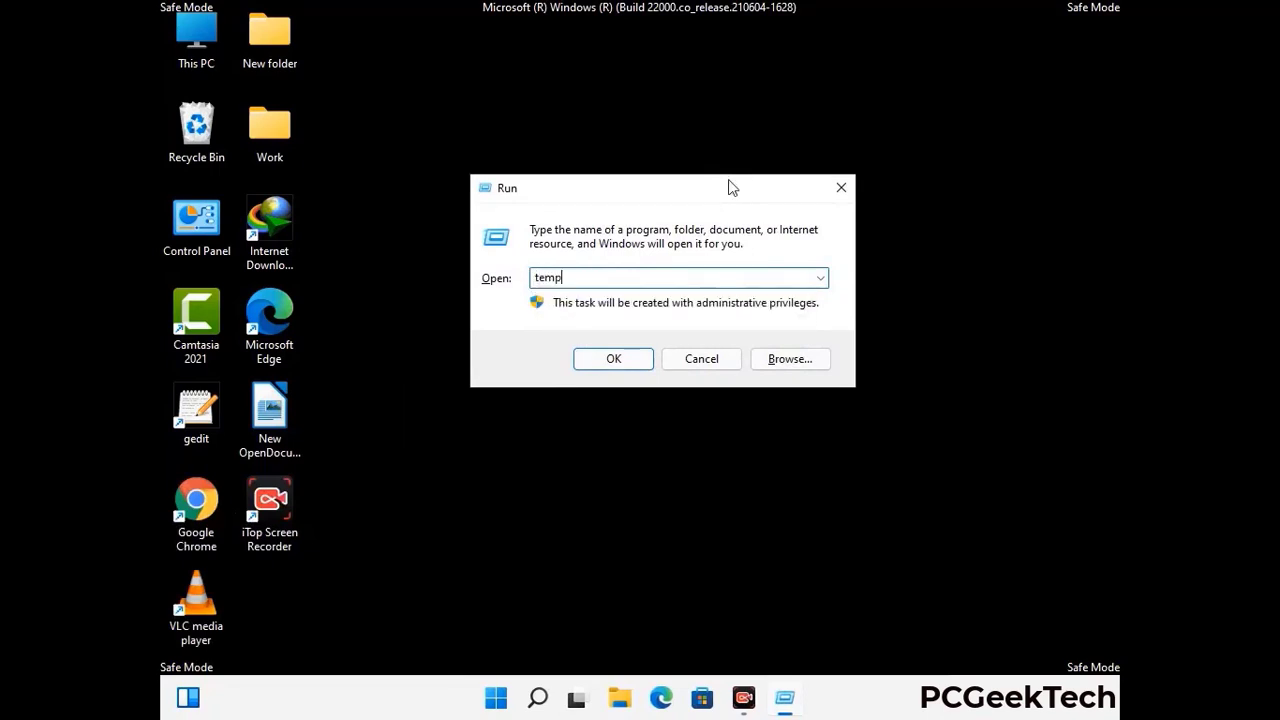
{"action": "key", "text": "Return"}
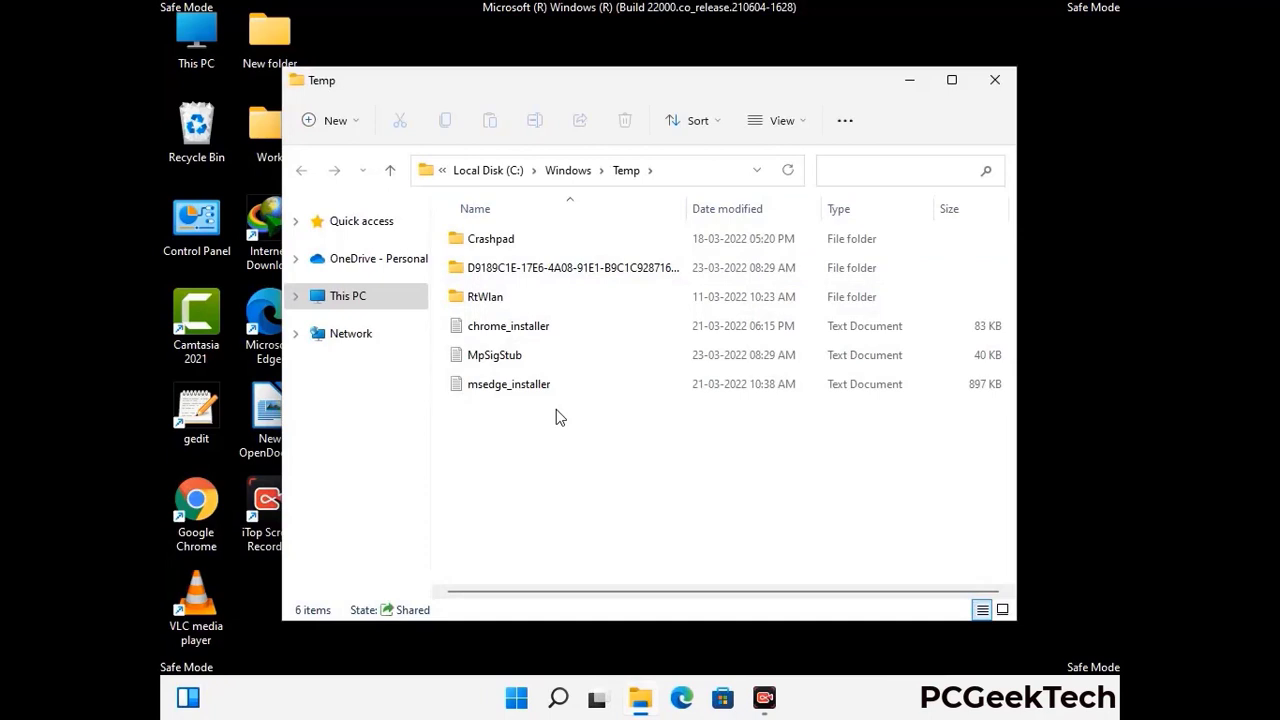
{"action": "key", "text": "ctrl+a"}
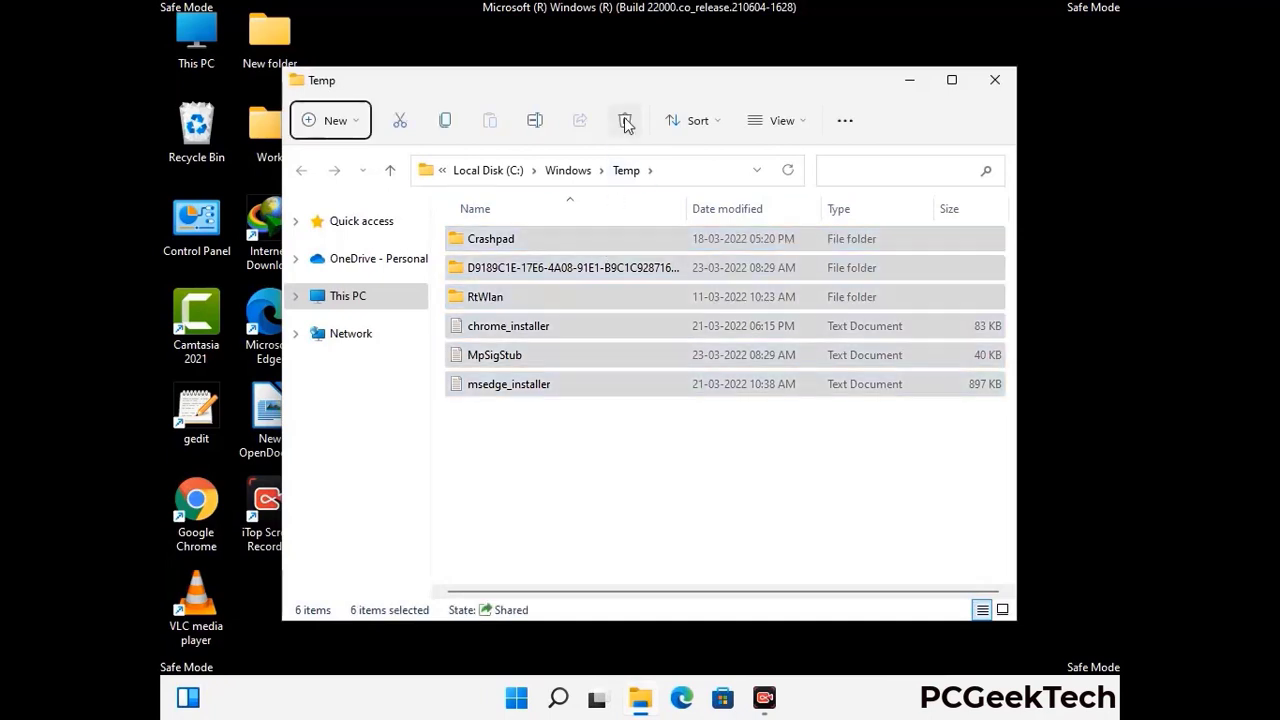
{"action": "left_click", "coordinate": [625, 120]}
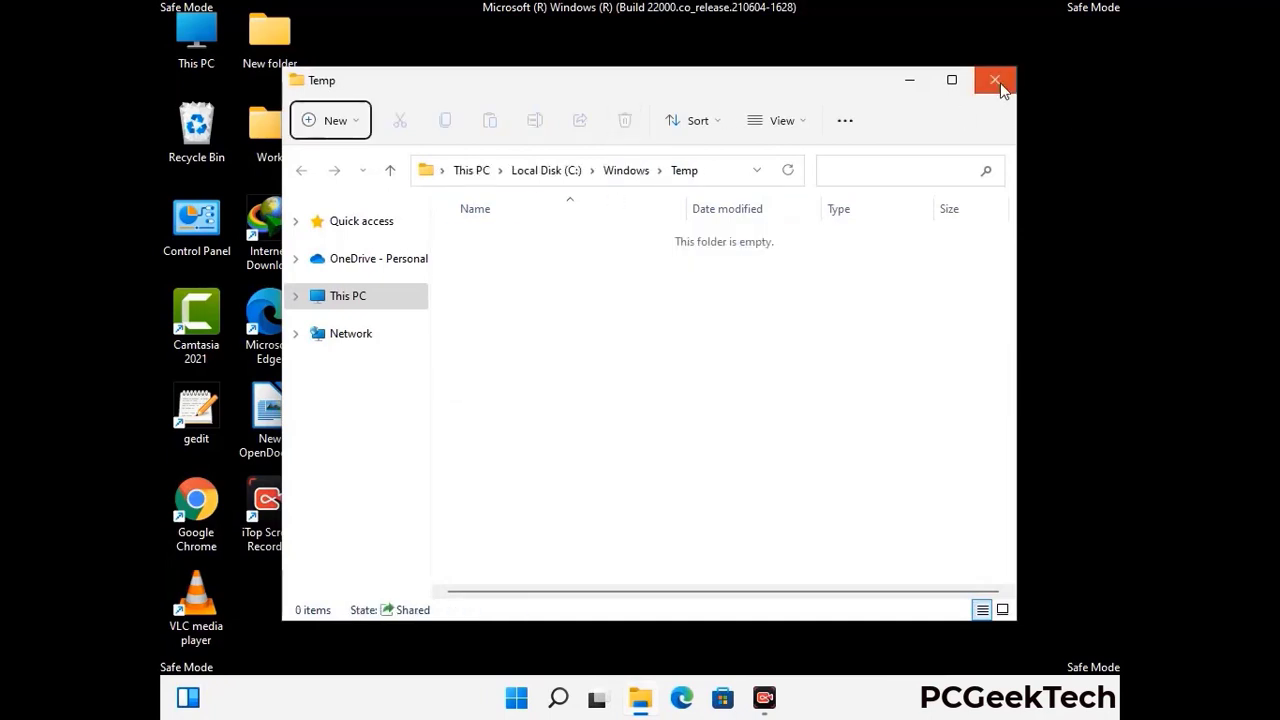
{"action": "left_click", "coordinate": [1002, 88]}
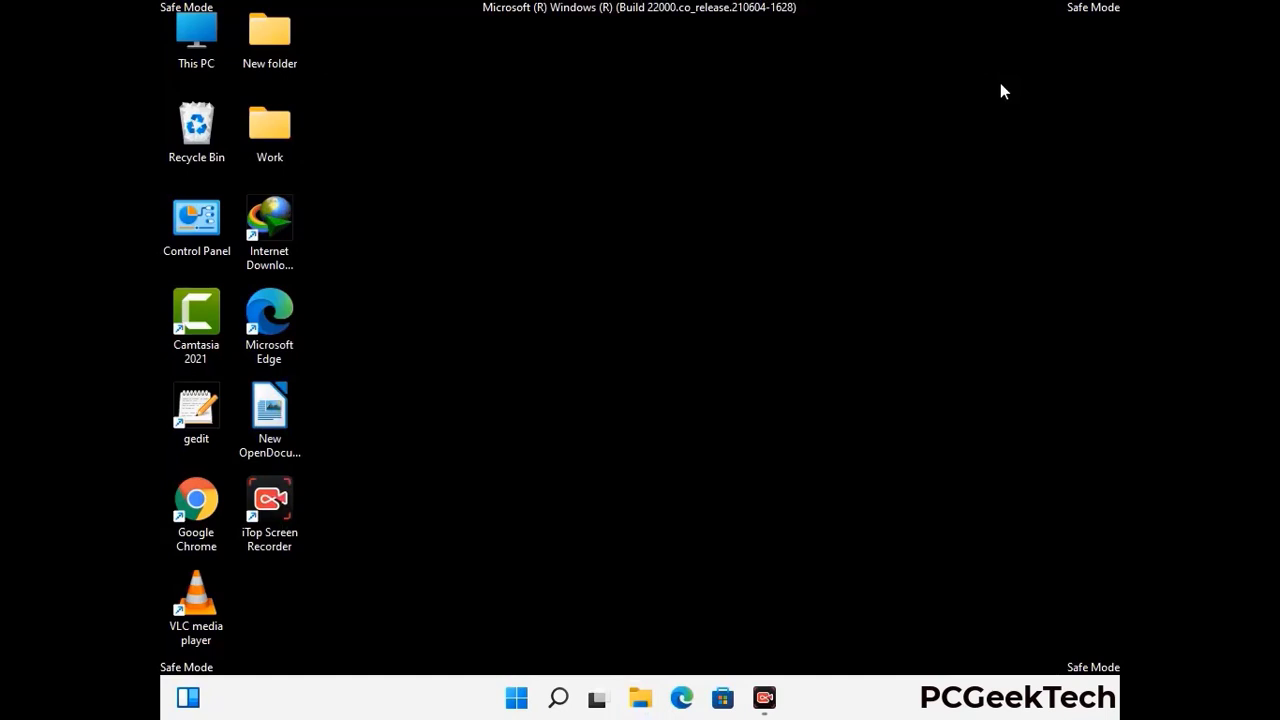
Launch Registry Editor with the 'reged' command from the Run box
{"action": "key", "text": "super+r"}
{"action": "left_click_drag", "start_coordinate": [391, 466], "coordinate": [663, 153]}
{"action": "type", "text": "reged"}
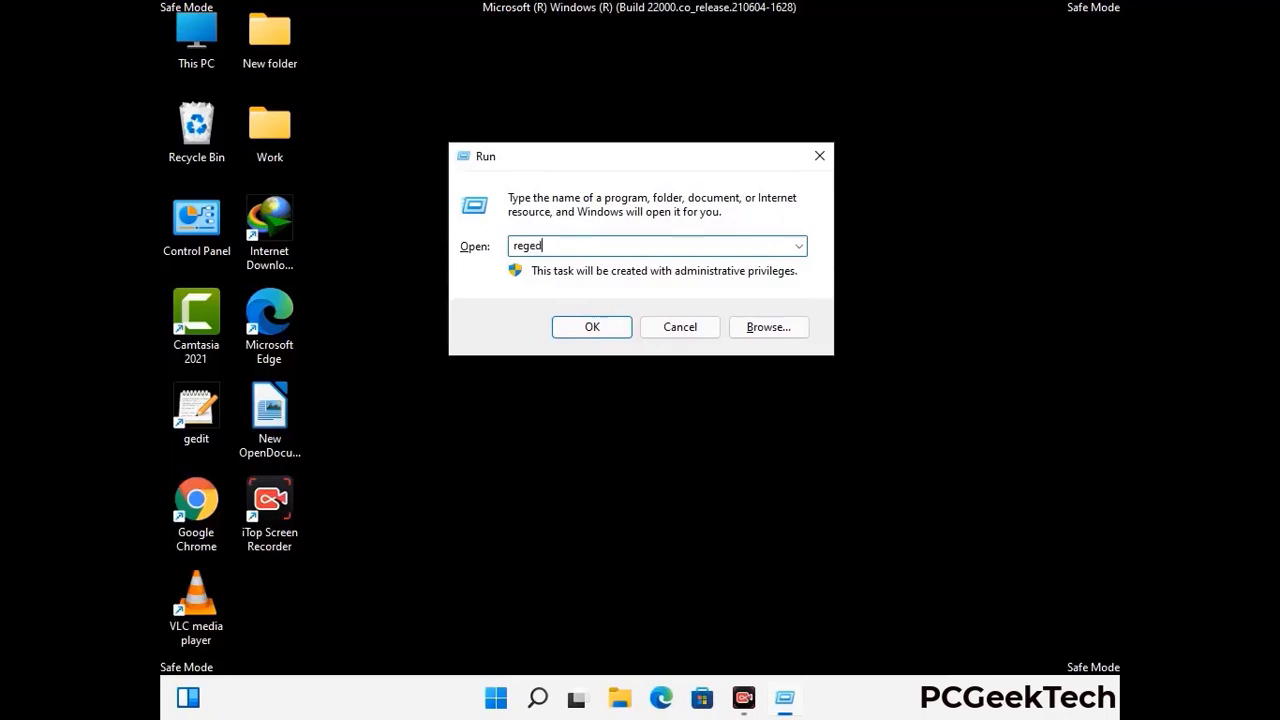
{"action": "key", "text": "Return"}
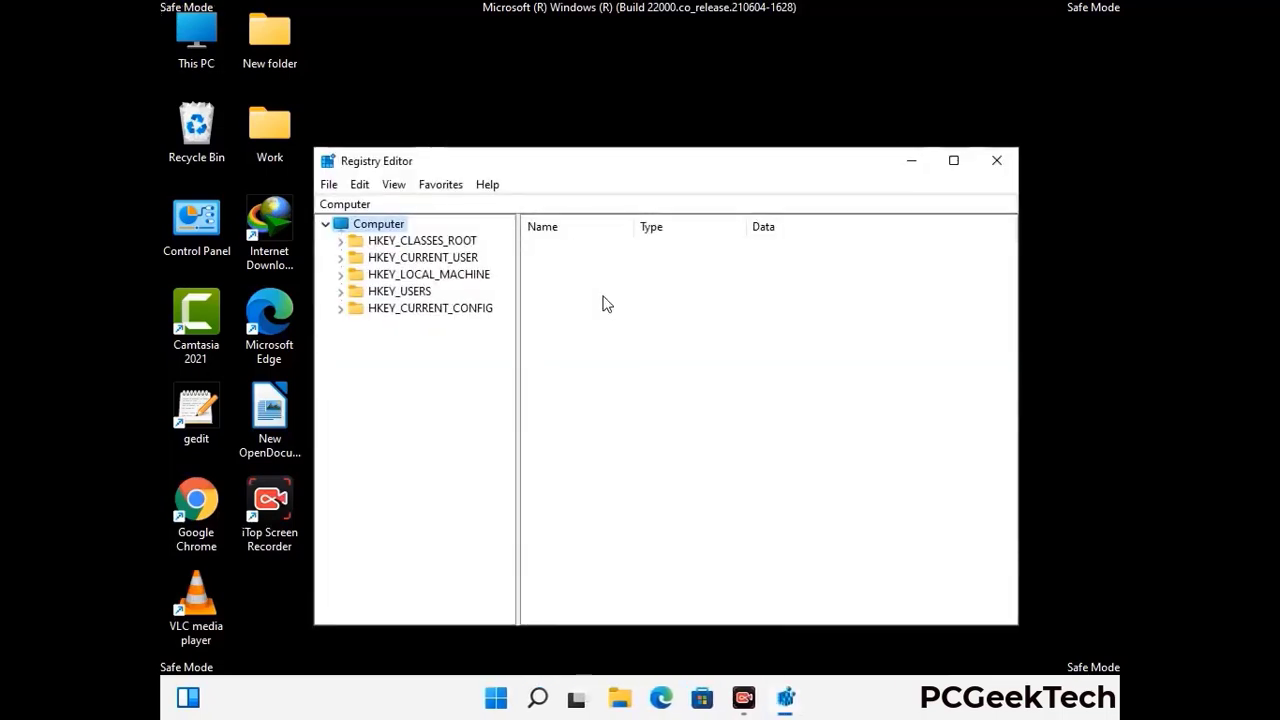
Expand HKEY_CURRENT_USER > Software and open the Microsoft key
{"action": "left_click", "coordinate": [428, 274]}
{"action": "left_click", "coordinate": [340, 257]}
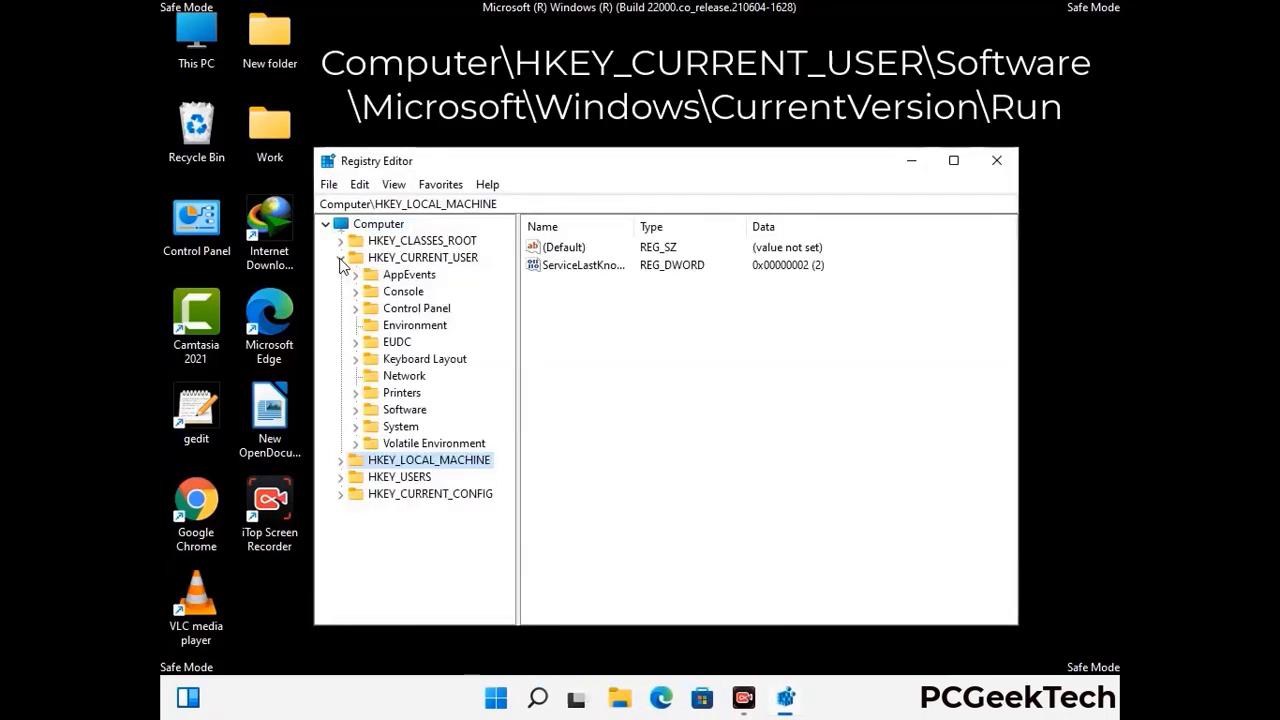
{"action": "left_click", "coordinate": [401, 411]}
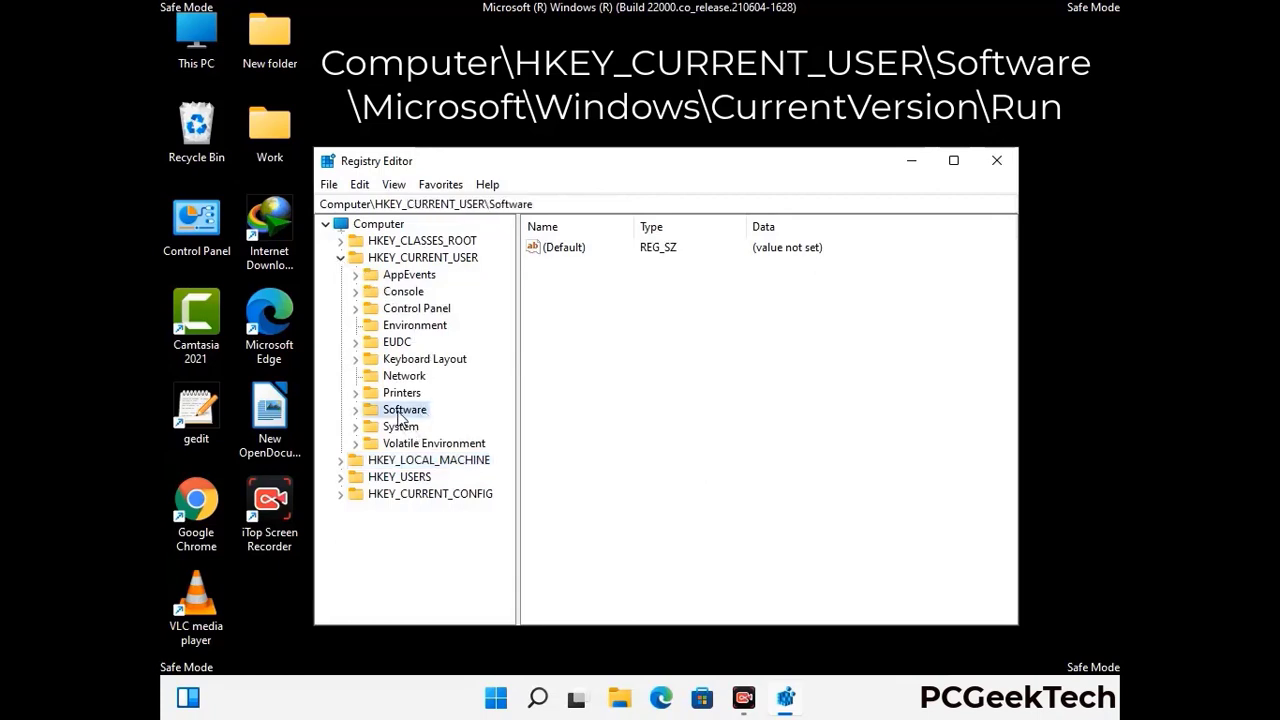
{"action": "left_click", "coordinate": [356, 411]}
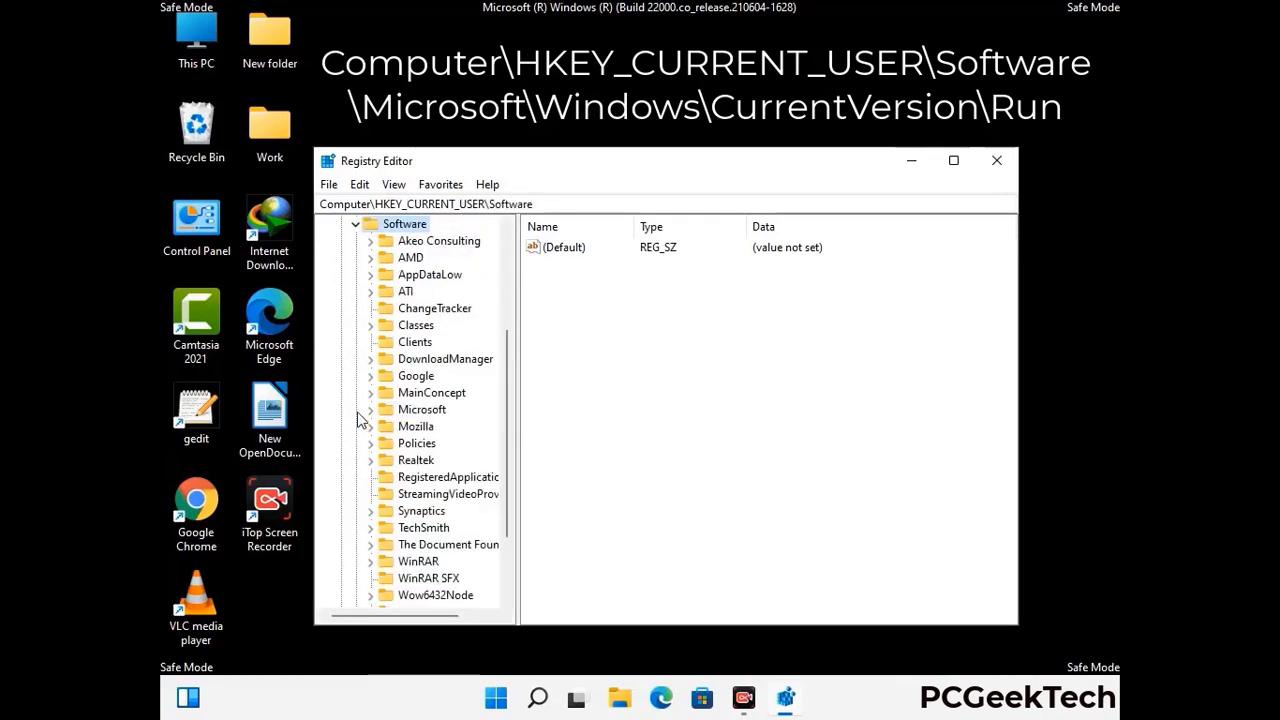
{"action": "double_click", "coordinate": [418, 410]}
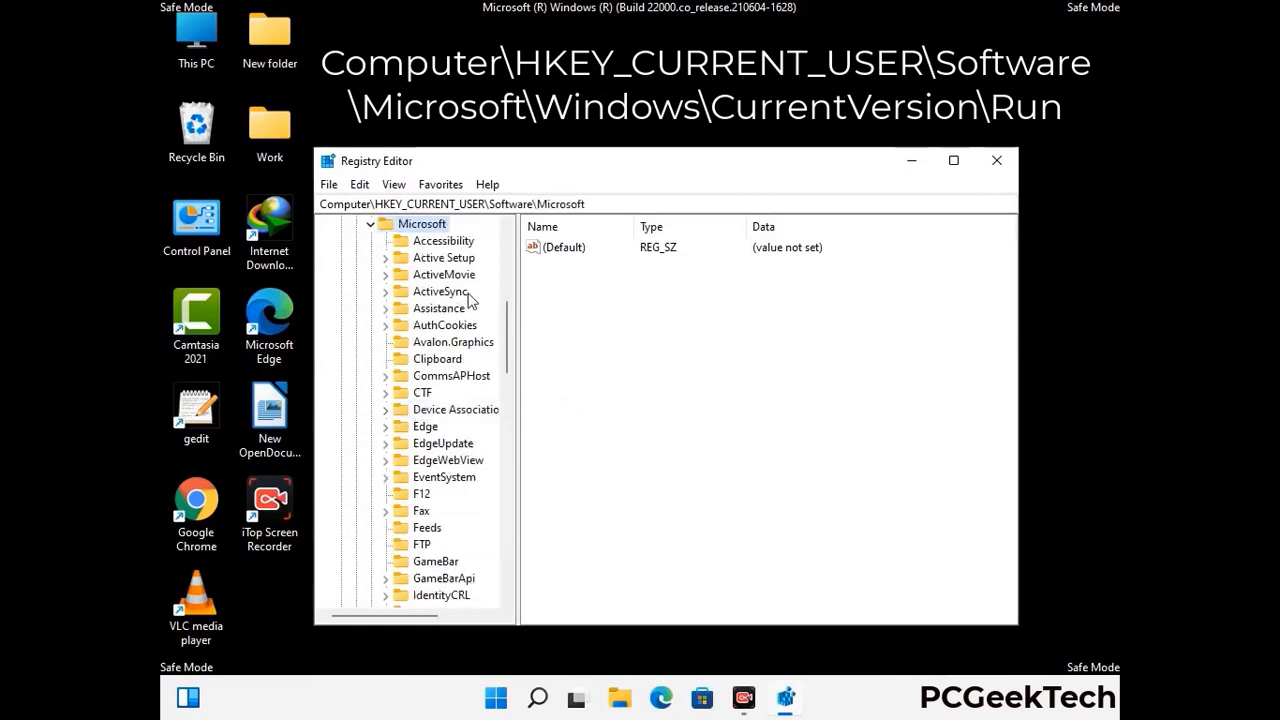
Drill into Windows > CurrentVersion and select the Run key to list startup entries
{"action": "scroll", "coordinate": [462, 435], "scroll_direction": "down", "scroll_amount": 4}
{"action": "scroll", "coordinate": [462, 436], "scroll_direction": "down", "scroll_amount": 3}
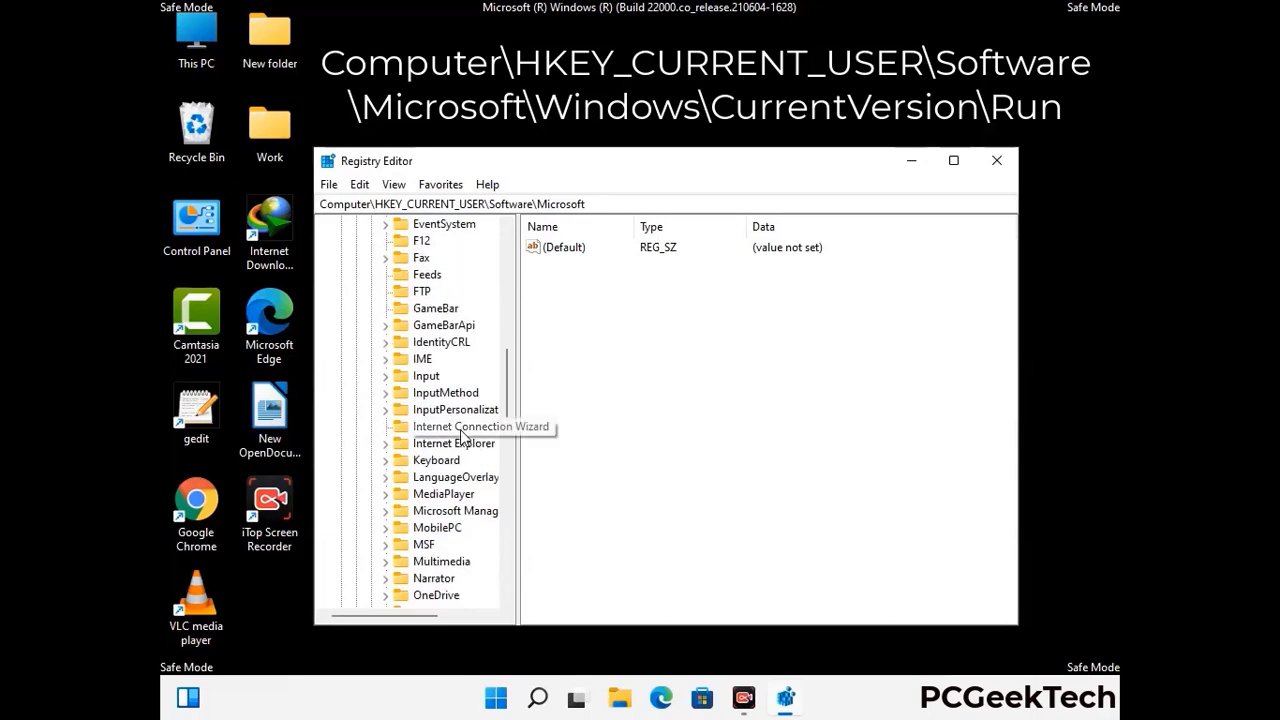
{"action": "scroll", "coordinate": [462, 436], "scroll_direction": "down", "scroll_amount": 6}
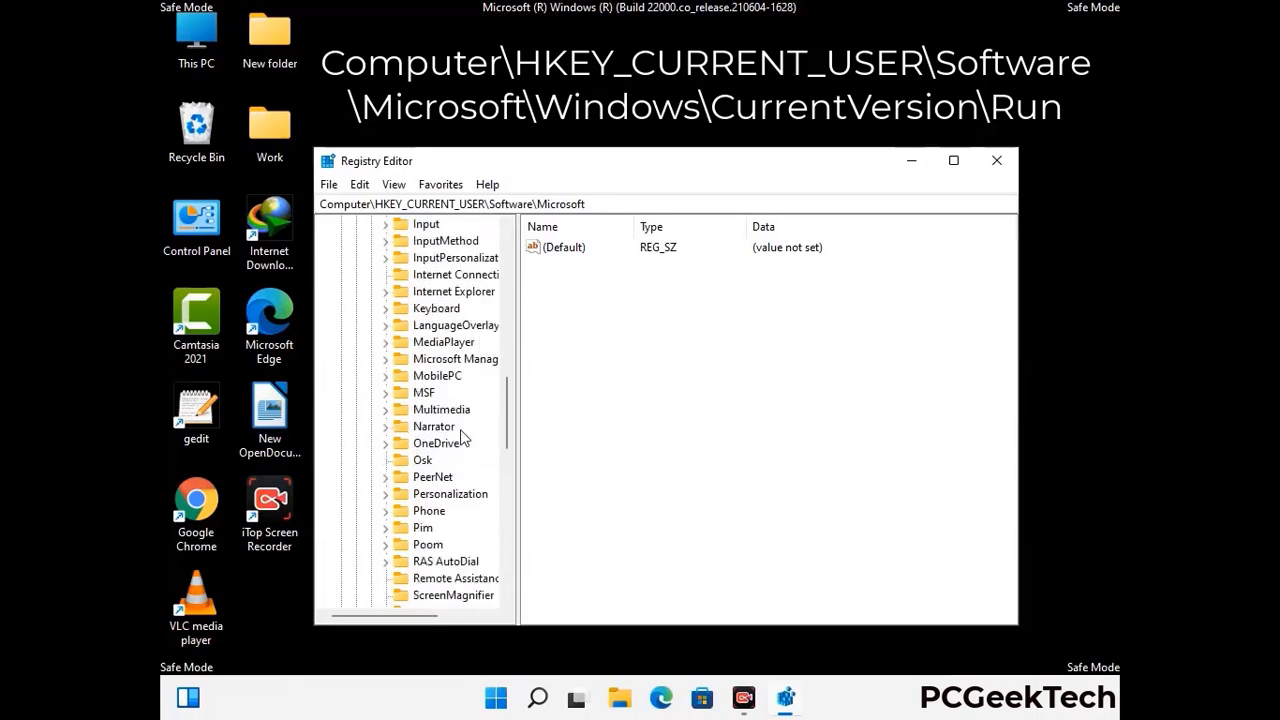
{"action": "scroll", "coordinate": [462, 436], "scroll_direction": "down", "scroll_amount": 4}
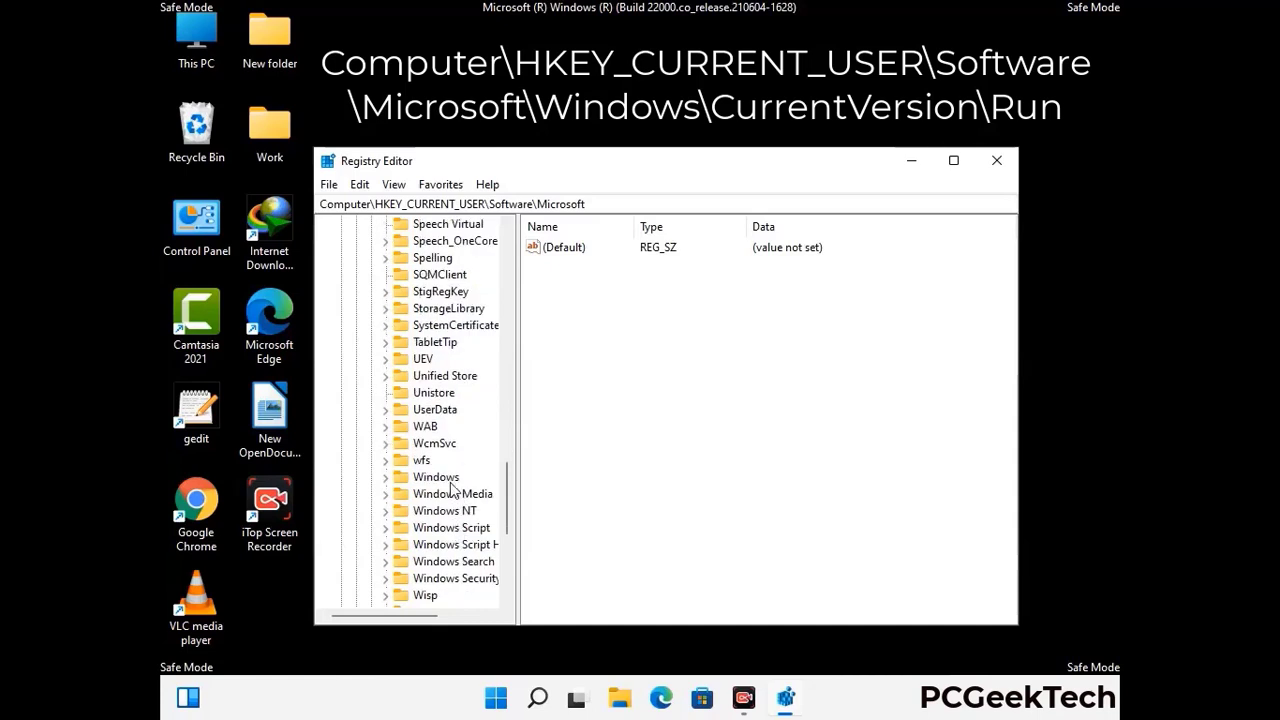
{"action": "double_click", "coordinate": [451, 479]}
{"action": "scroll", "coordinate": [466, 470], "scroll_direction": "down", "scroll_amount": 1}
{"action": "double_click", "coordinate": [466, 462]}
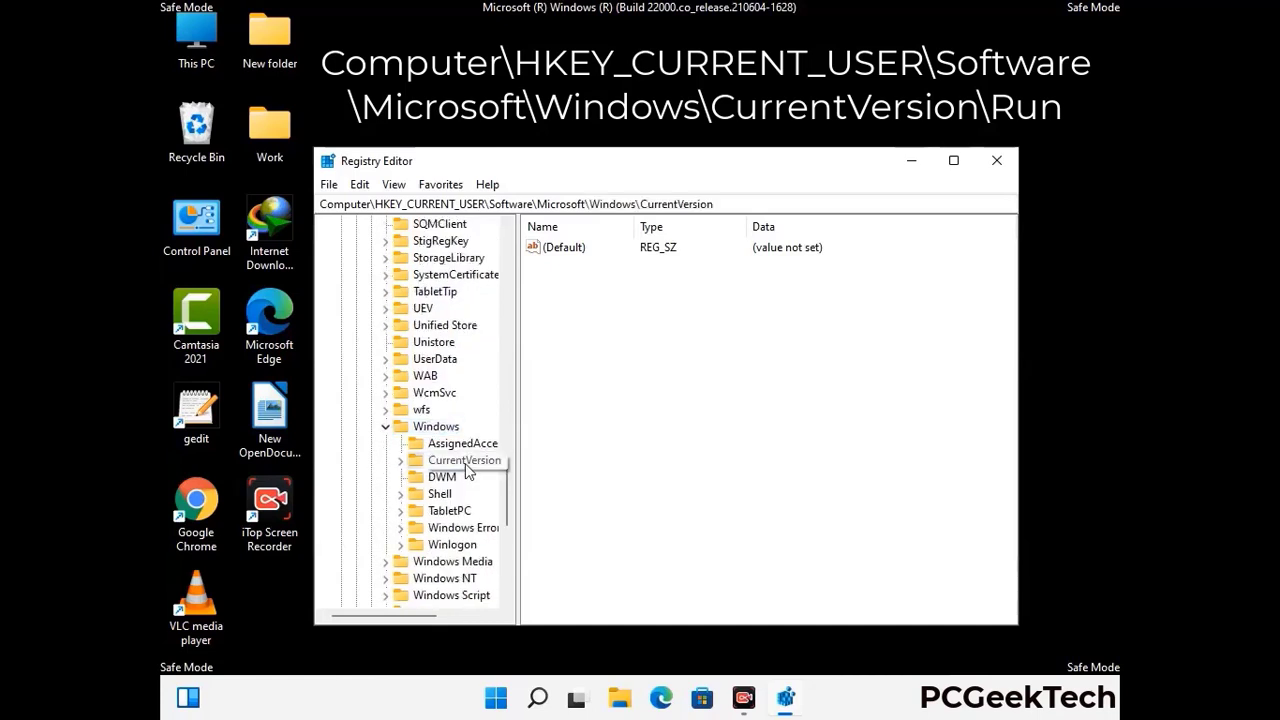
{"action": "scroll", "coordinate": [462, 432], "scroll_direction": "down", "scroll_amount": 9}
{"action": "scroll", "coordinate": [460, 433], "scroll_direction": "down", "scroll_amount": 4}
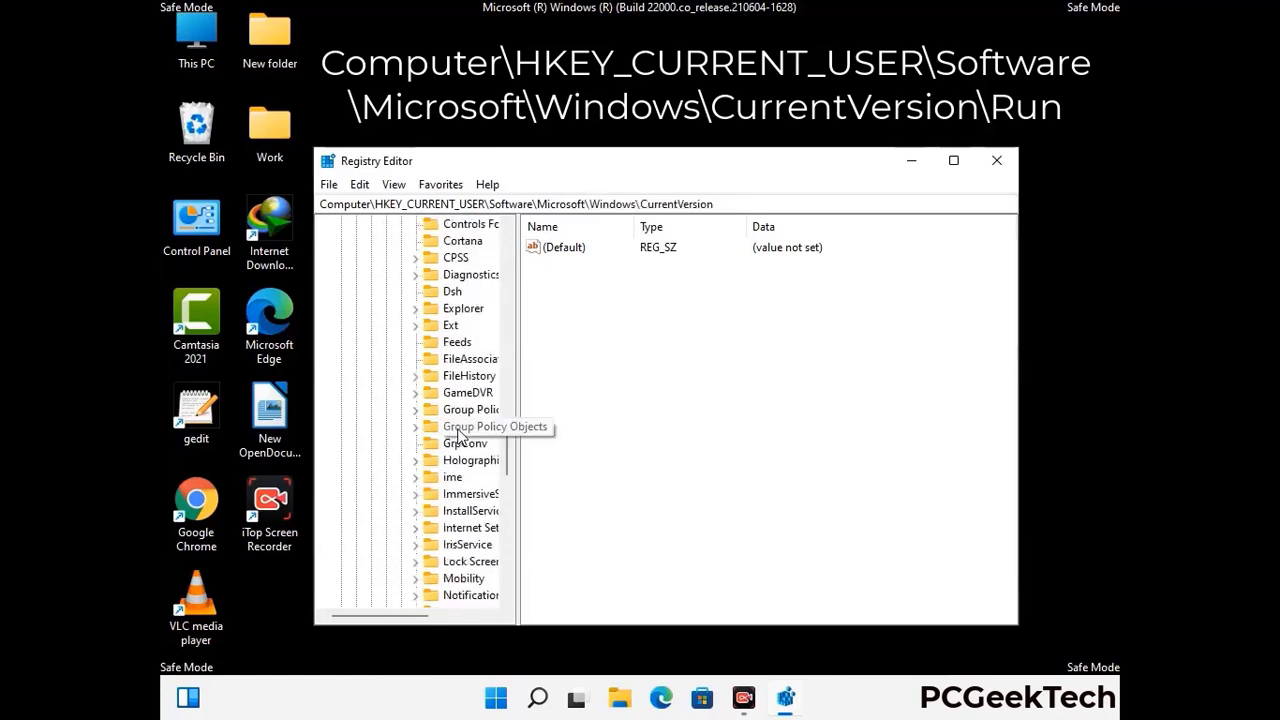
{"action": "scroll", "coordinate": [460, 433], "scroll_direction": "down", "scroll_amount": 1}
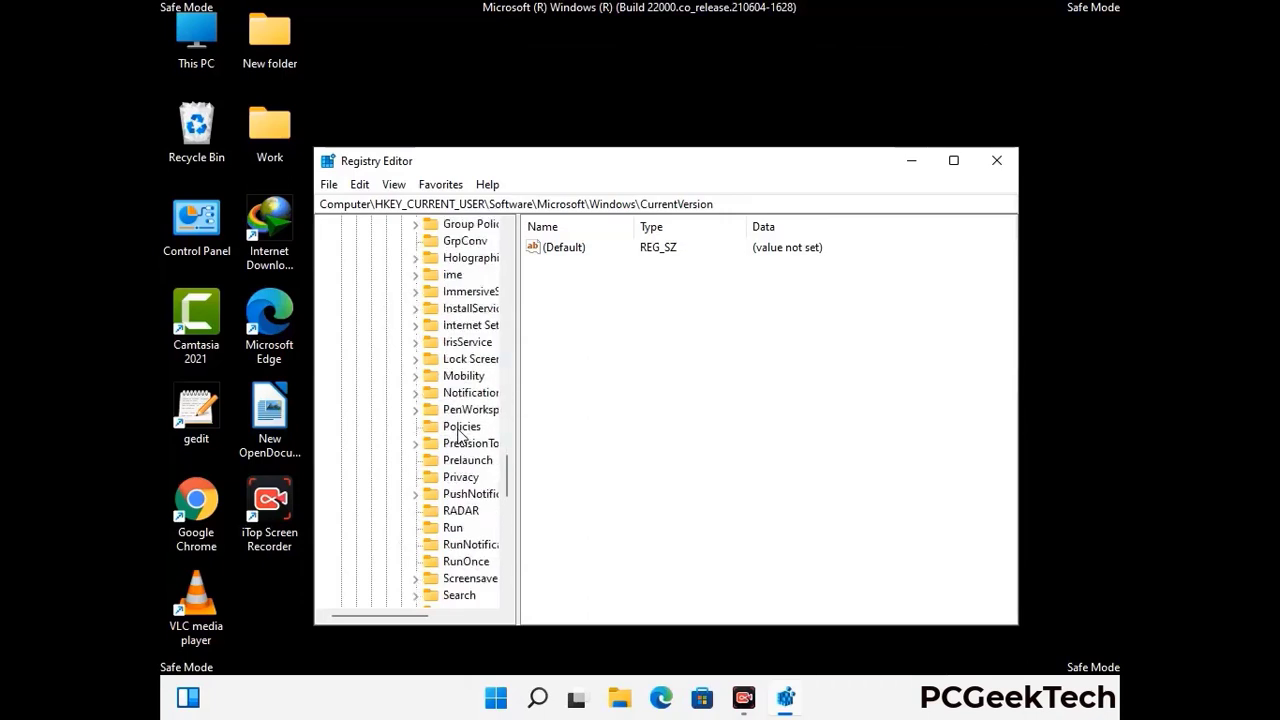
{"action": "scroll", "coordinate": [460, 433], "scroll_direction": "down", "scroll_amount": 1}
{"action": "left_click", "coordinate": [454, 478]}
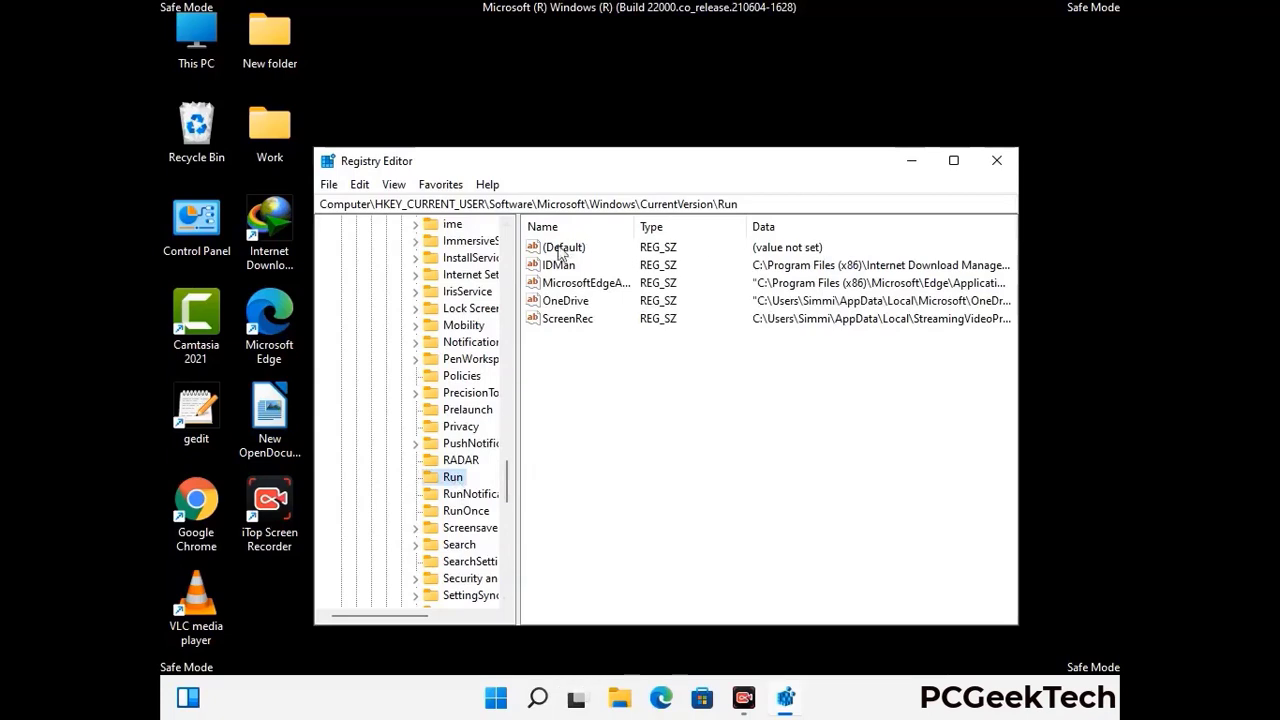
Remove the ScreenRec startup value from the Run key and confirm the permanent deletion
{"action": "left_click", "coordinate": [566, 320]}
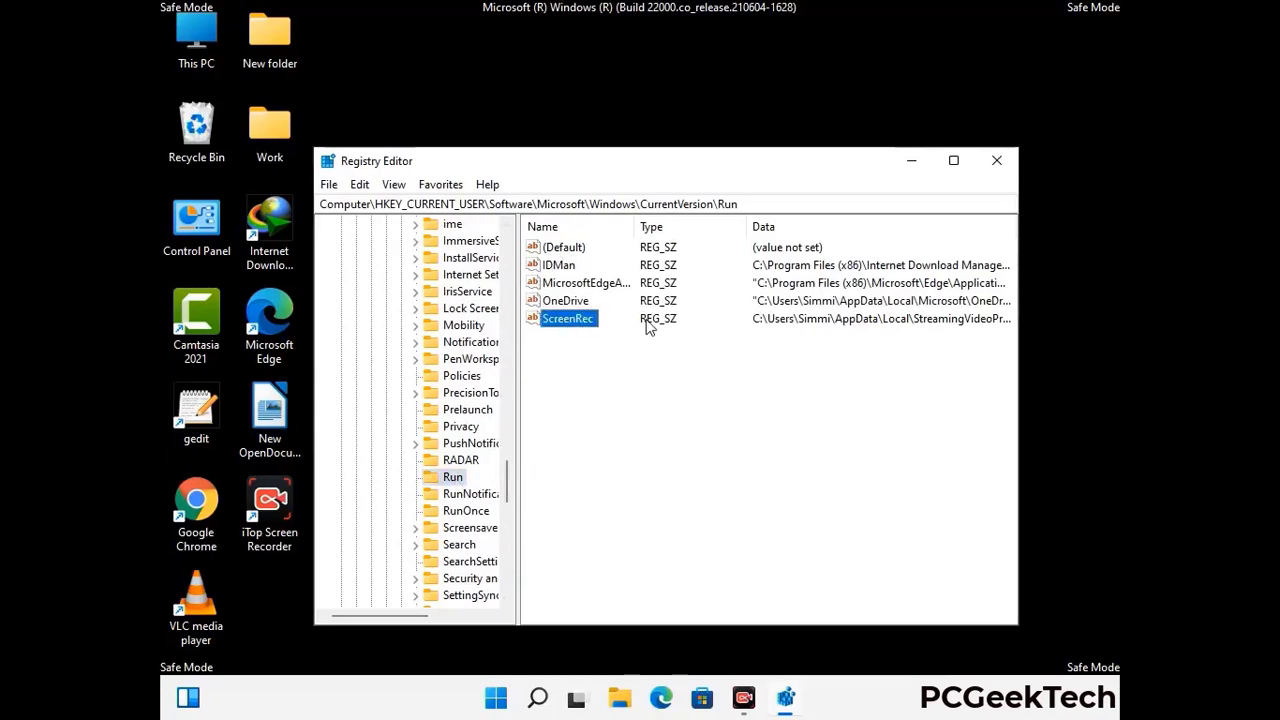
{"action": "left_click", "coordinate": [576, 322]}
{"action": "right_click", "coordinate": [578, 326]}
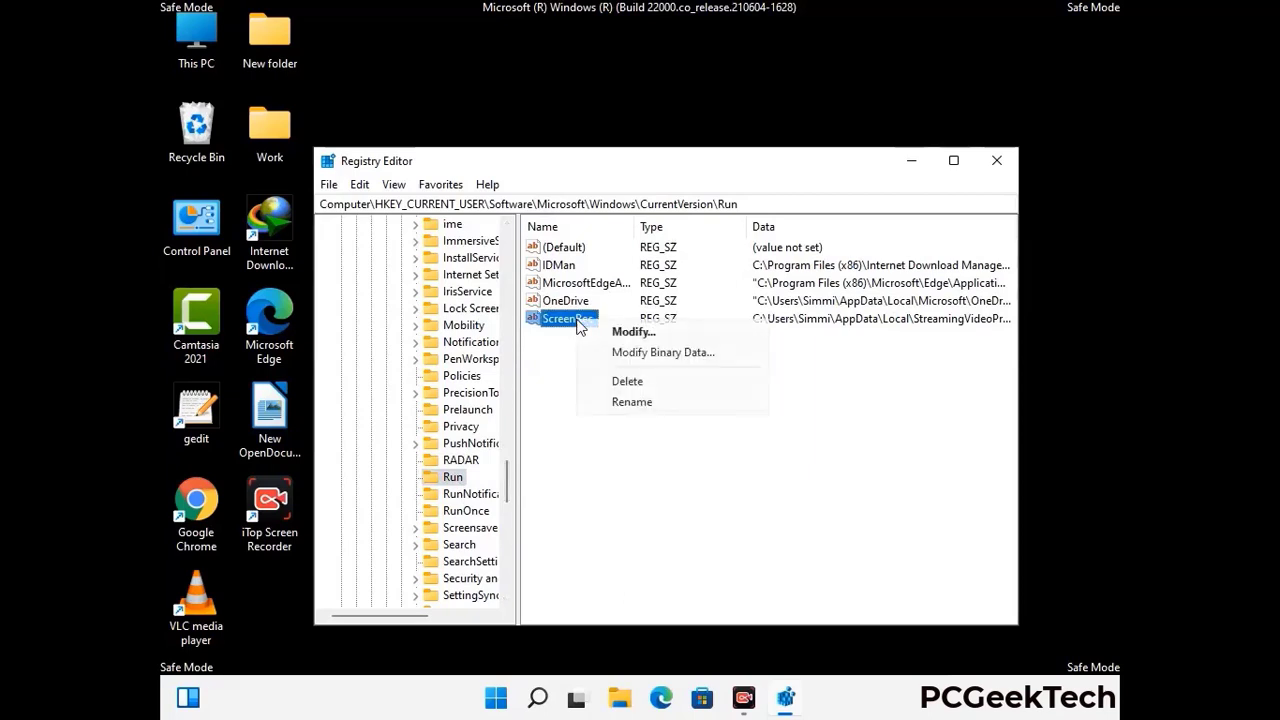
{"action": "left_click", "coordinate": [613, 377]}
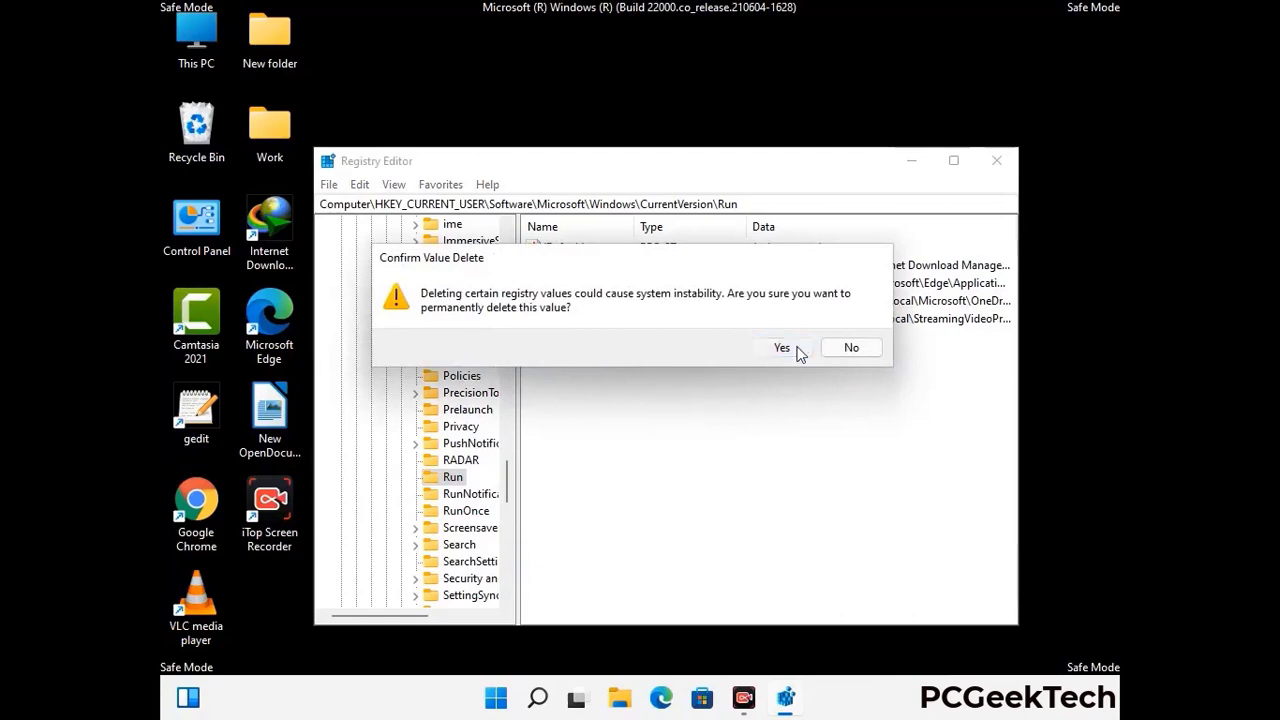
{"action": "left_click", "coordinate": [800, 352]}
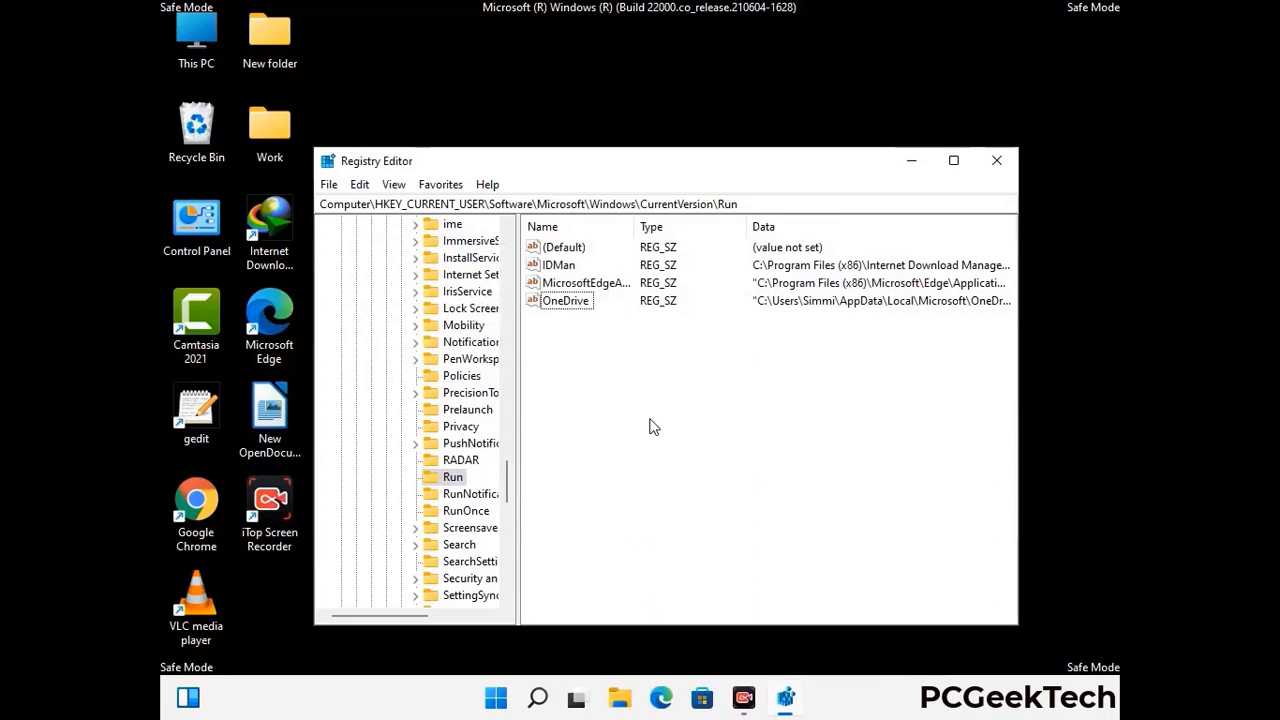
Search the registry for 'Virus Name', then dismiss the search and close Registry Editor
{"action": "key", "text": "ctrl+f"}
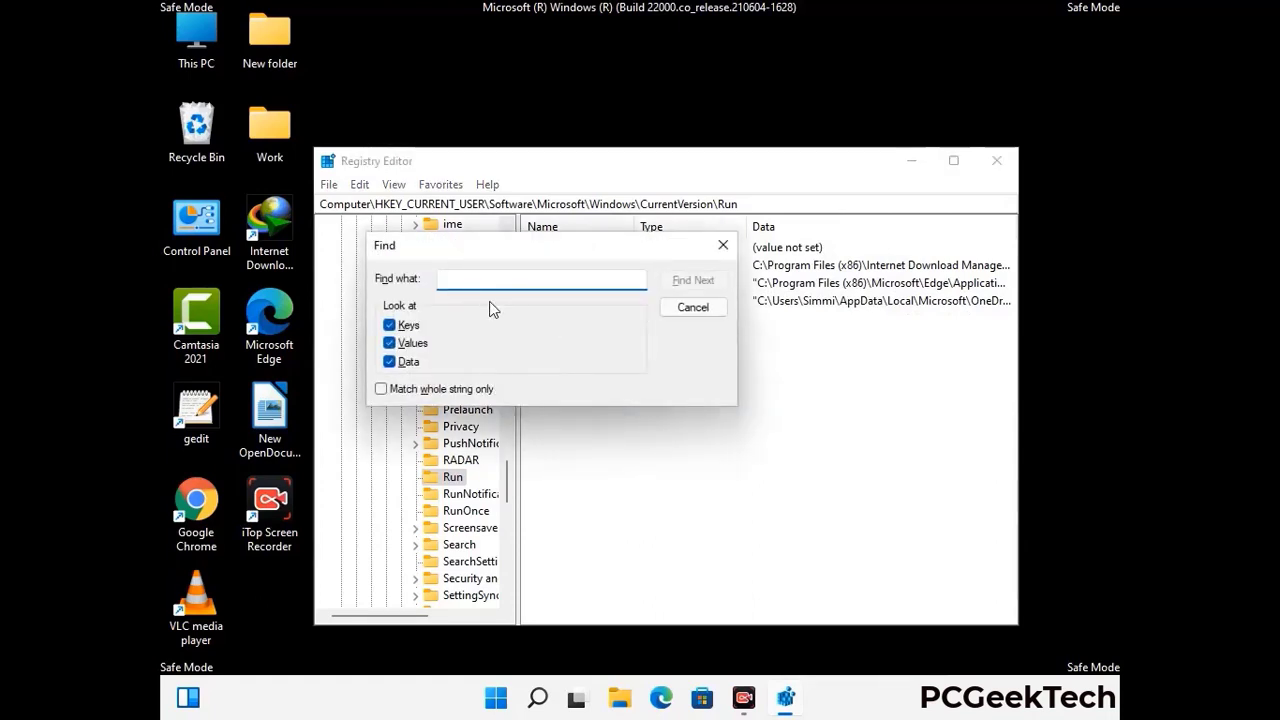
{"action": "type", "text": "Virus Name"}
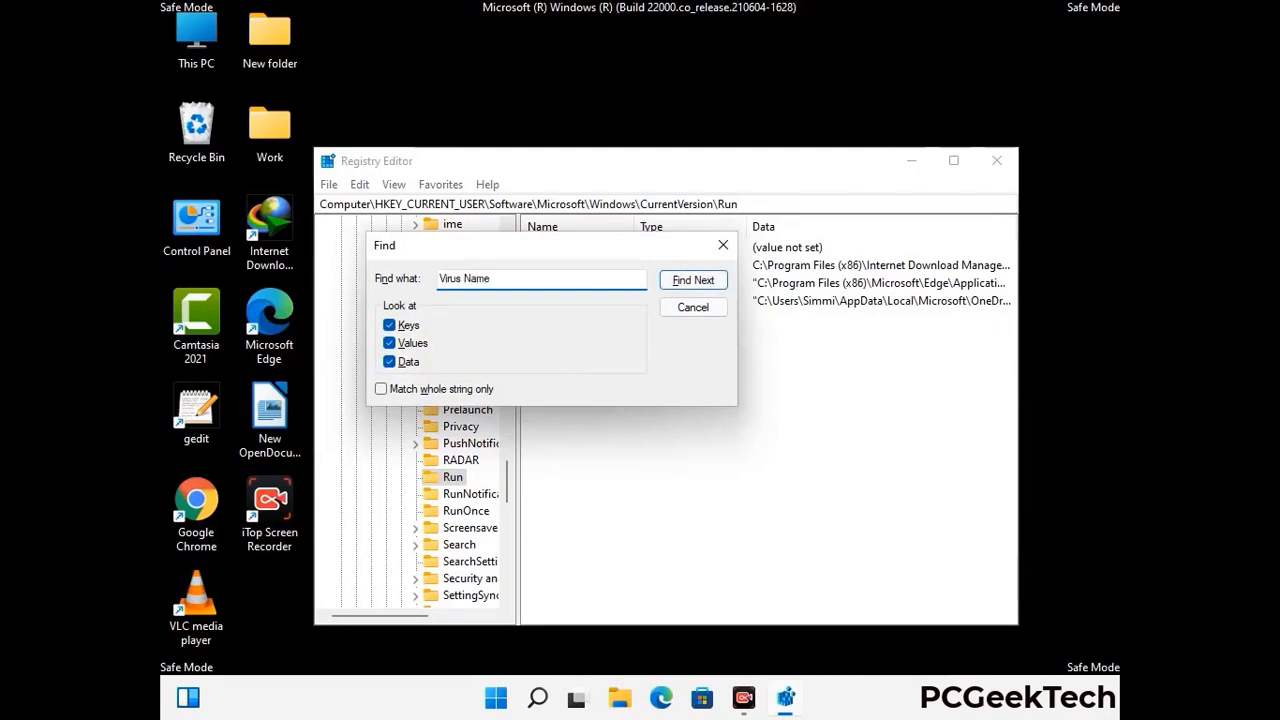
{"action": "left_click", "coordinate": [679, 286]}
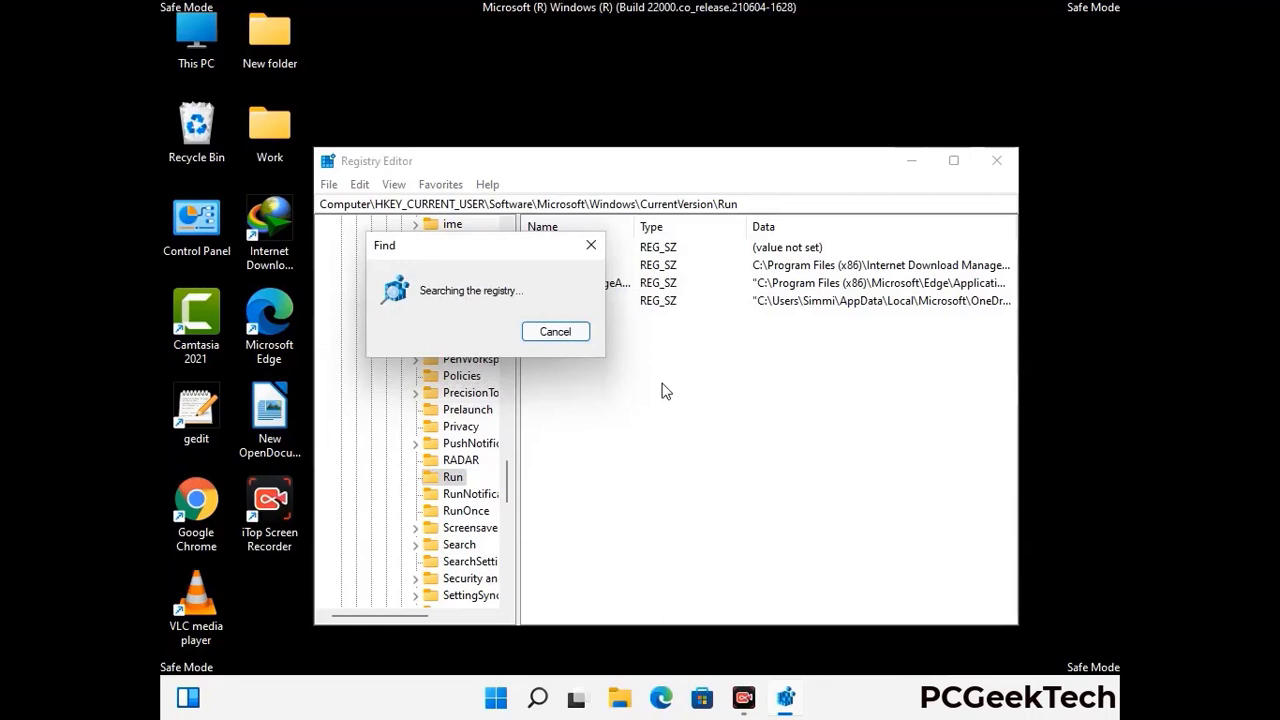
{"action": "left_click", "coordinate": [591, 245]}
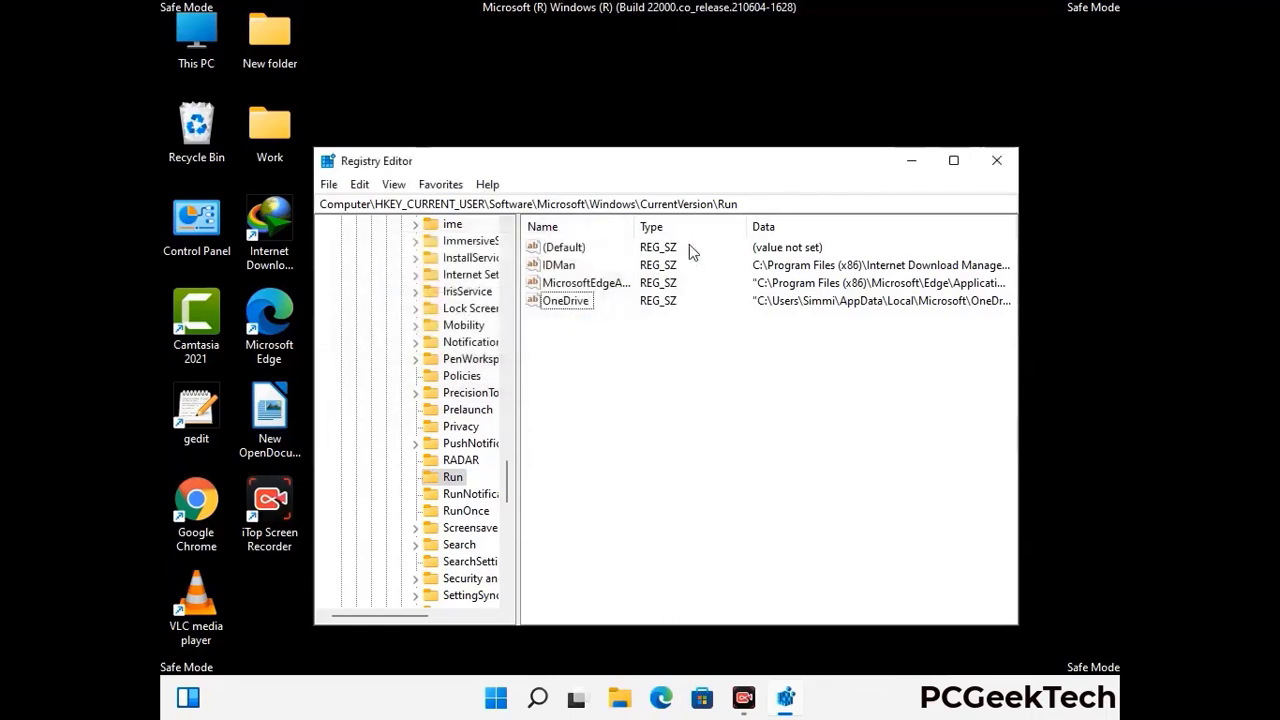
{"action": "left_click", "coordinate": [997, 161]}
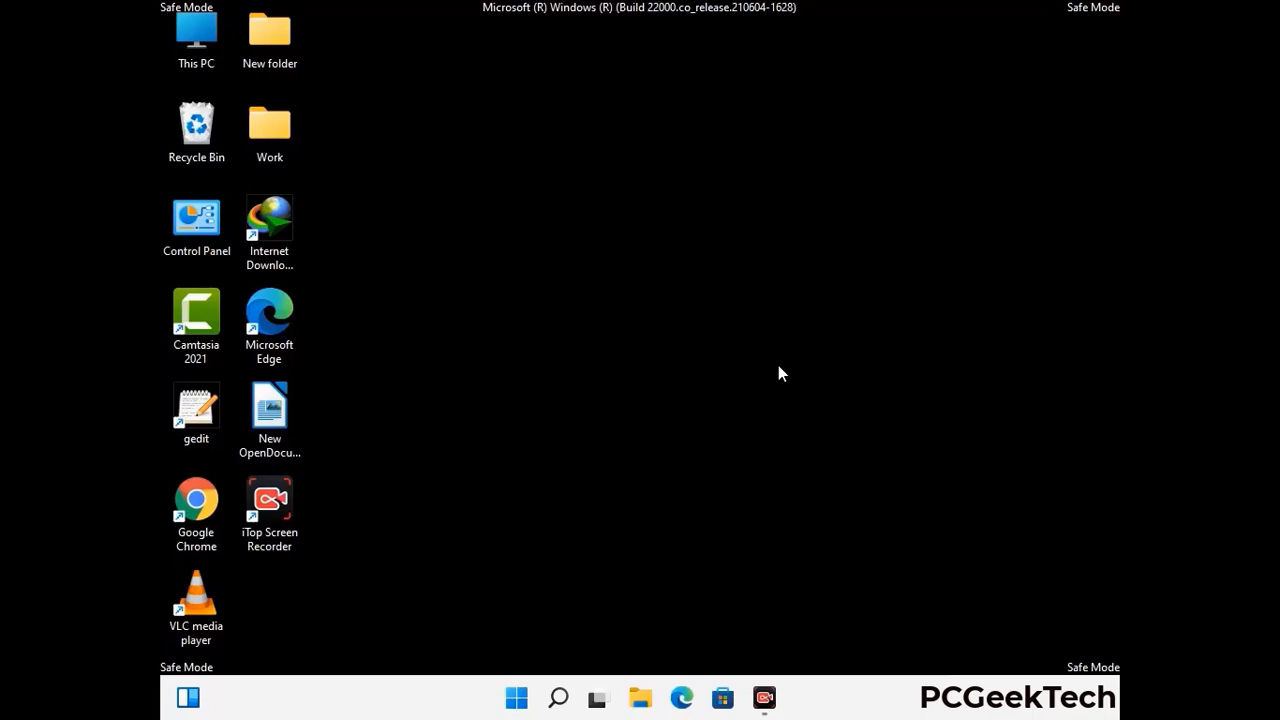
Launch msconfig and clear the Safe boot checkbox on the Boot tab
{"action": "key", "text": "super+r"}
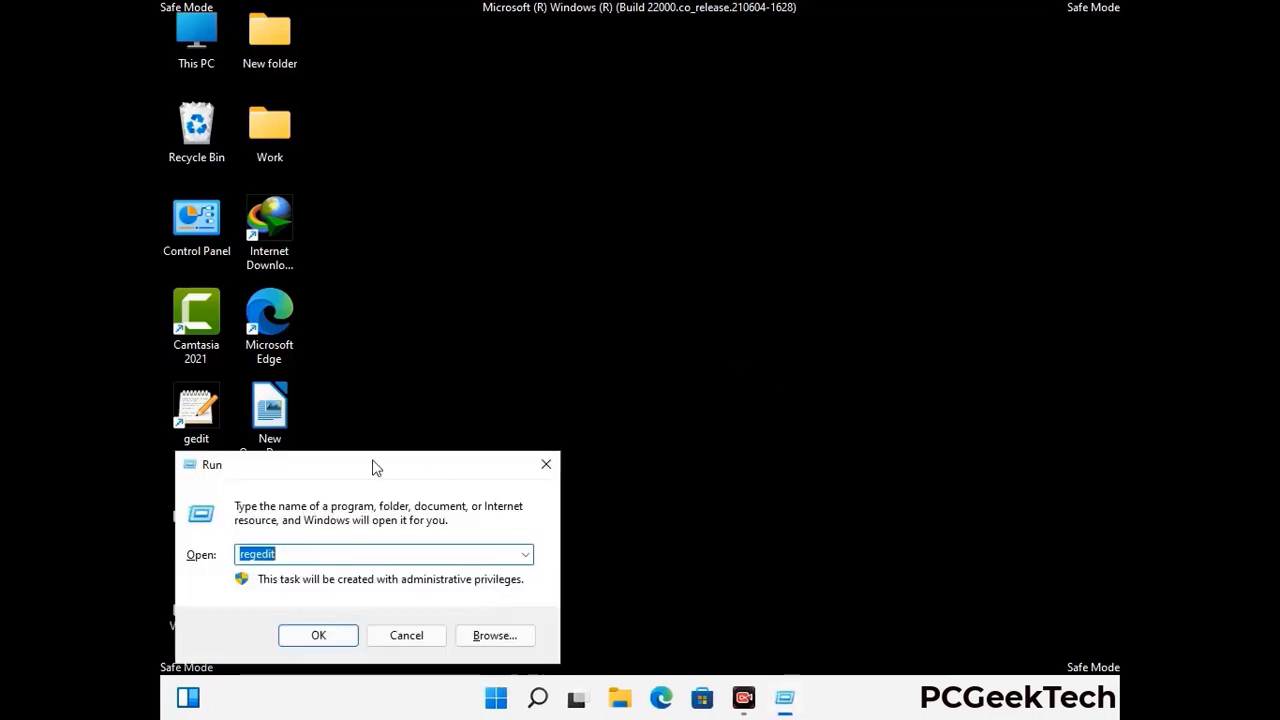
{"action": "left_click_drag", "start_coordinate": [373, 462], "coordinate": [655, 194]}
{"action": "type", "text": "msconfig"}
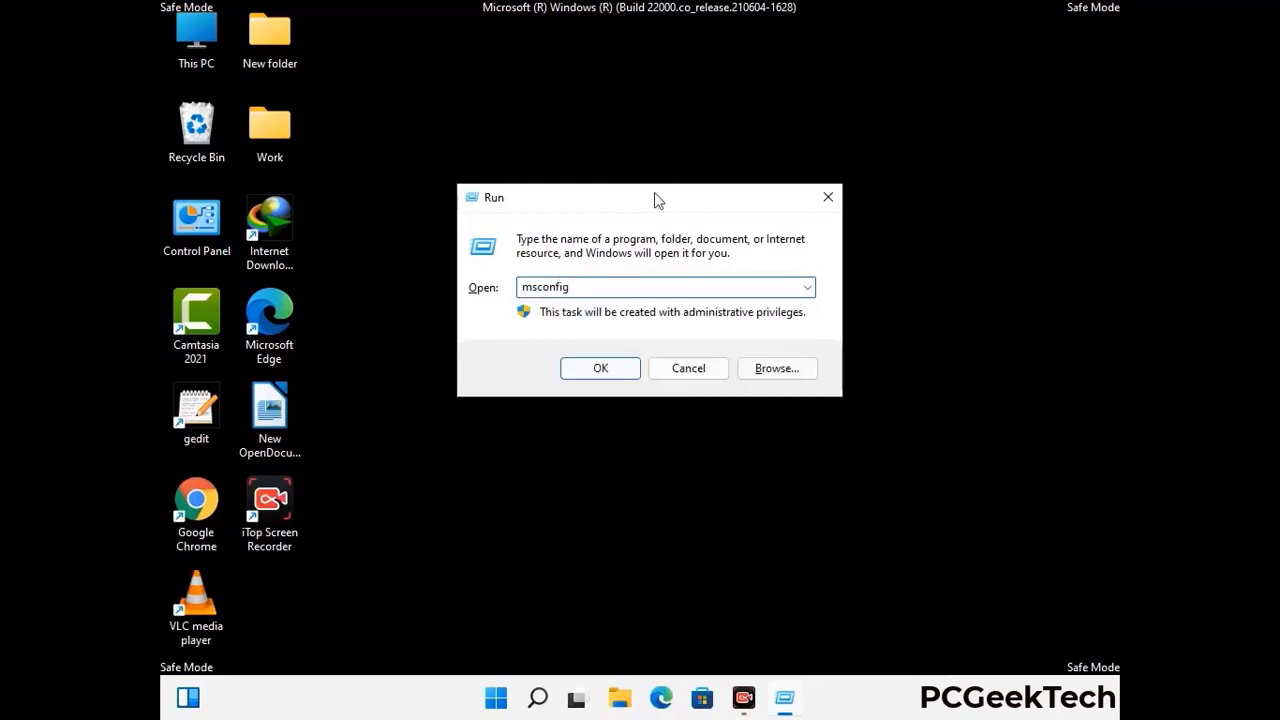
{"action": "left_click", "coordinate": [596, 368]}
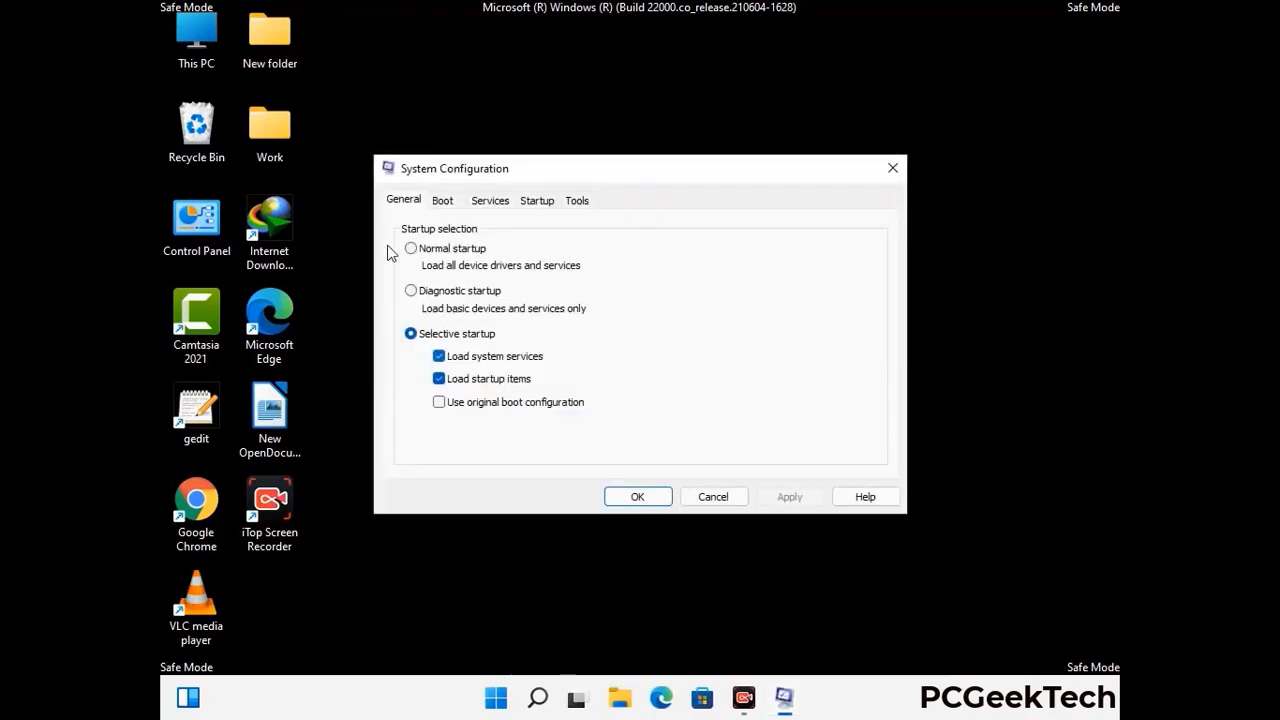
{"action": "left_click", "coordinate": [442, 200]}
{"action": "left_click", "coordinate": [414, 380]}
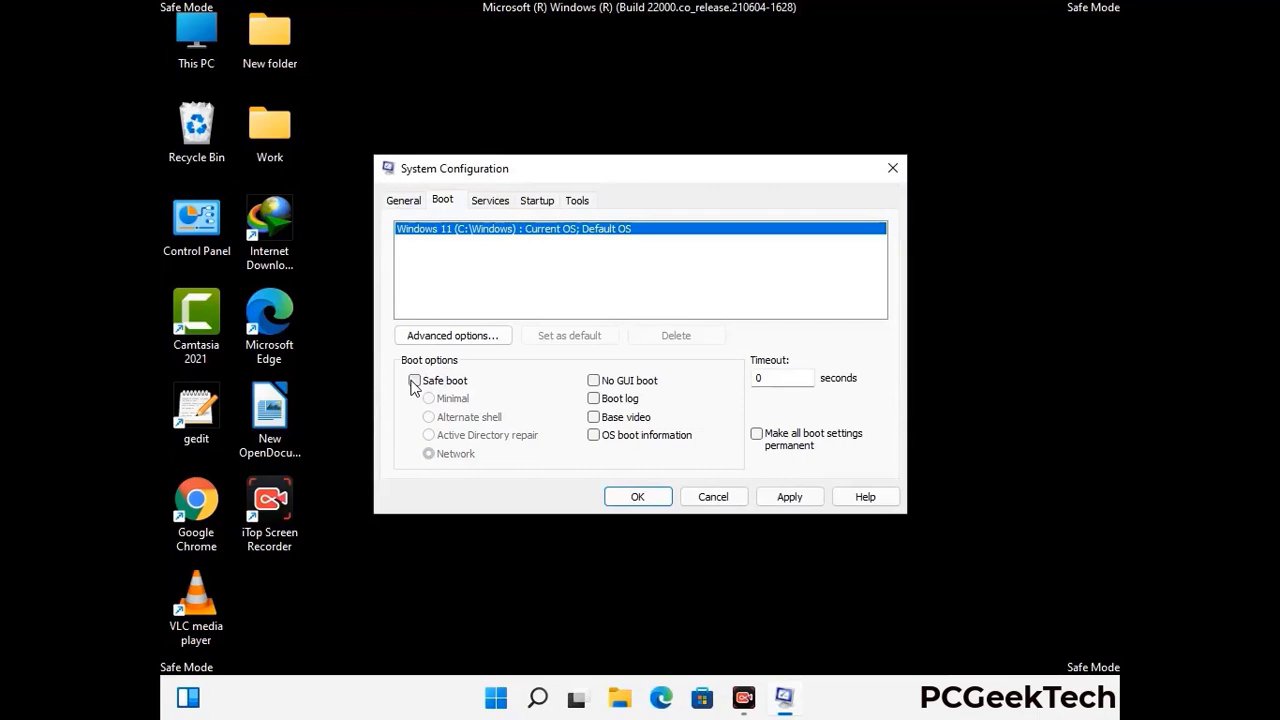